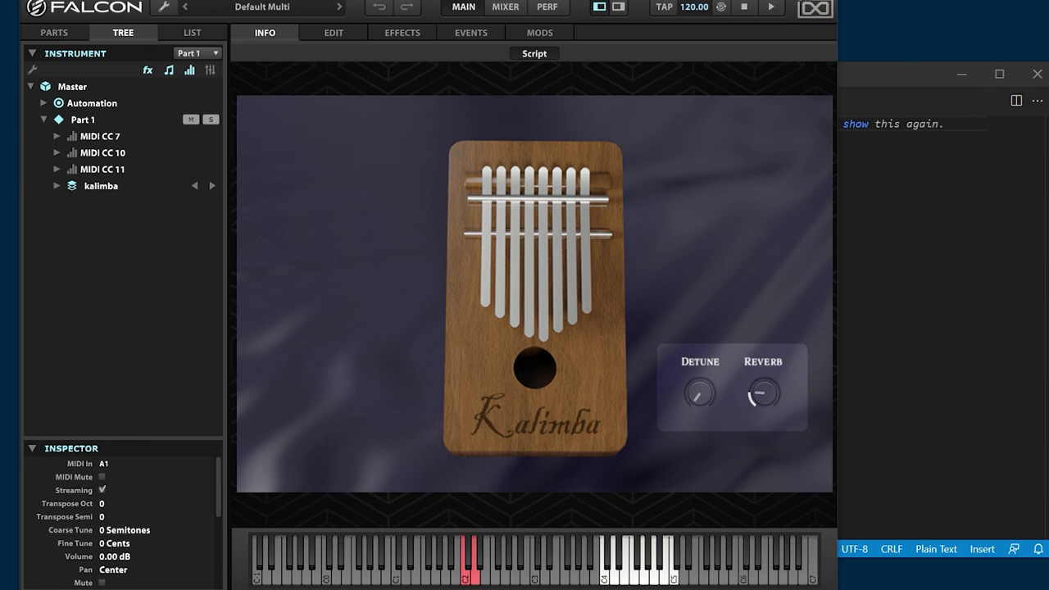
Step: Clear the current multi and create a new empty program in Part 1
{"action": "left_click", "coordinate": [166, 8]}
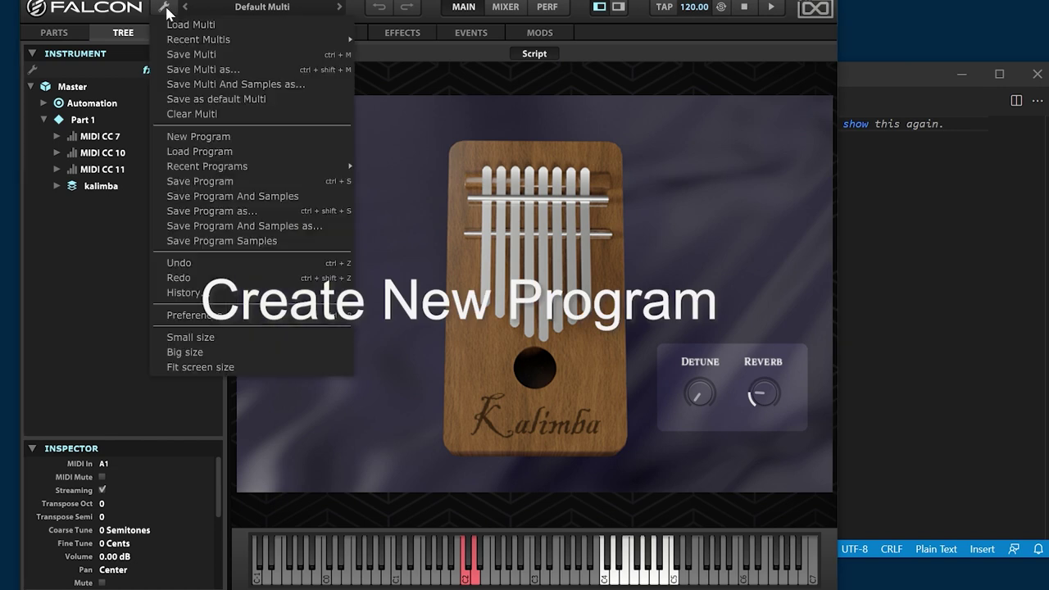
{"action": "left_click", "coordinate": [179, 115]}
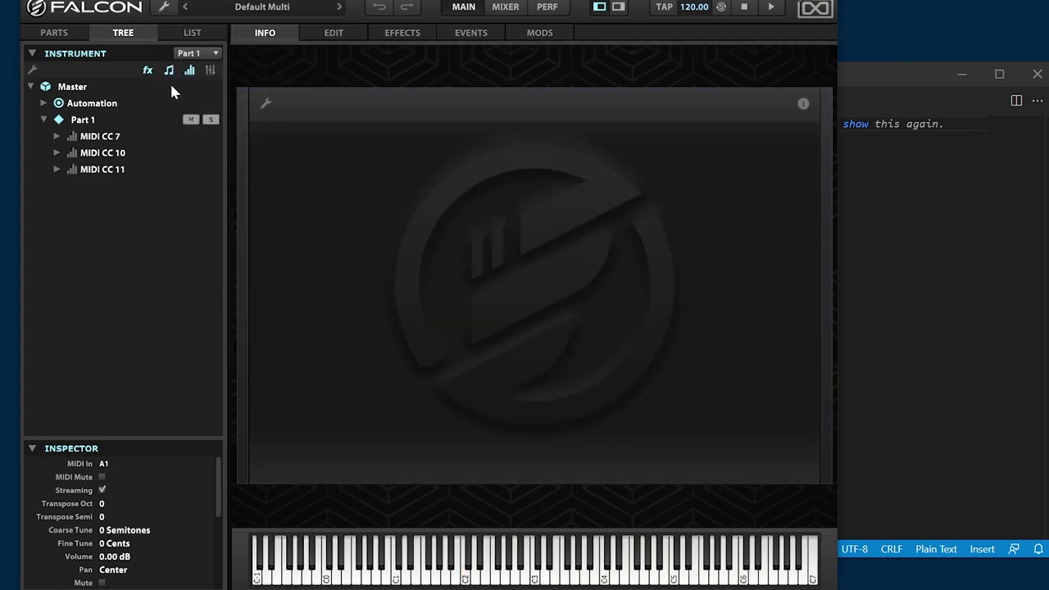
{"action": "left_click", "coordinate": [165, 8]}
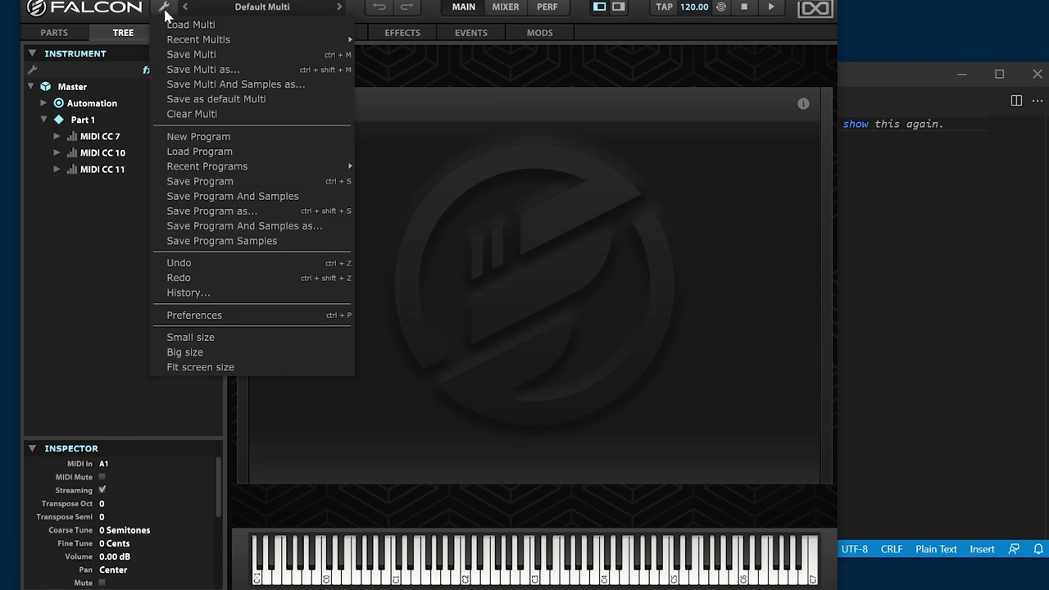
{"action": "left_click", "coordinate": [215, 137]}
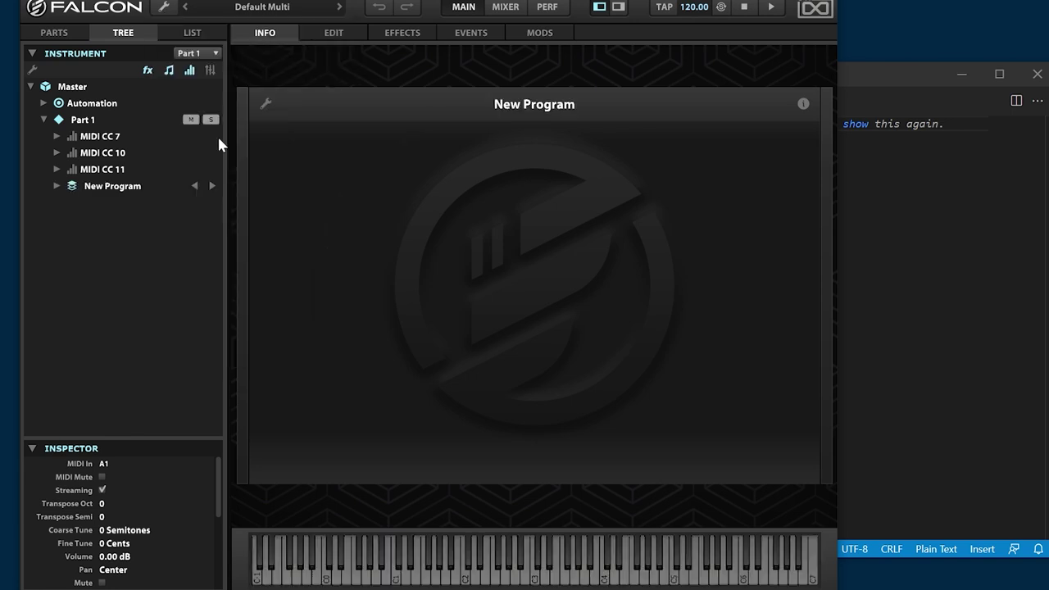
Step: Save the new program as kalimba.uvip
{"action": "left_click", "coordinate": [164, 8]}
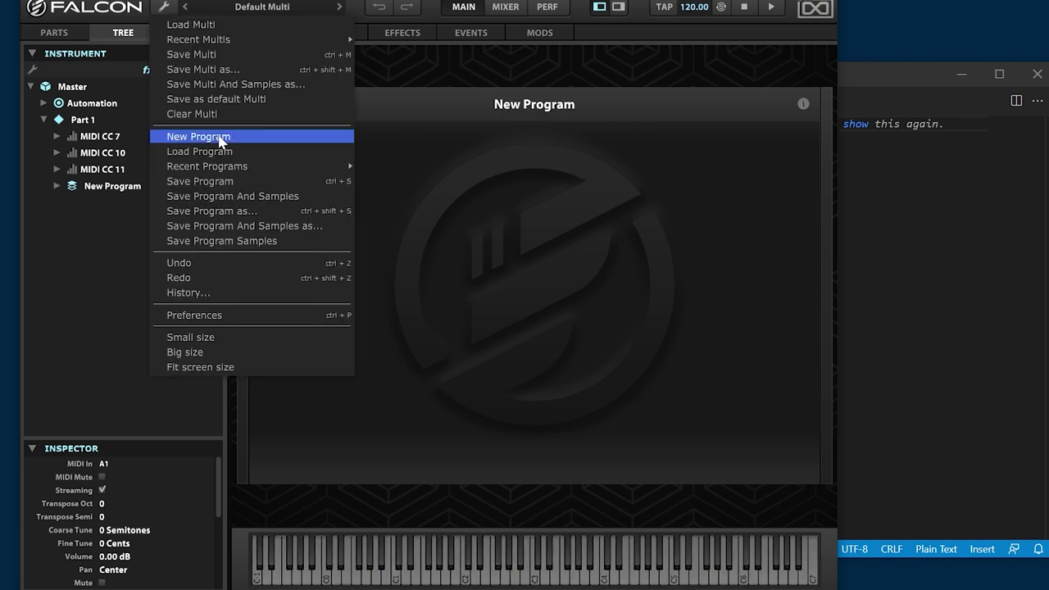
{"action": "left_click", "coordinate": [235, 182]}
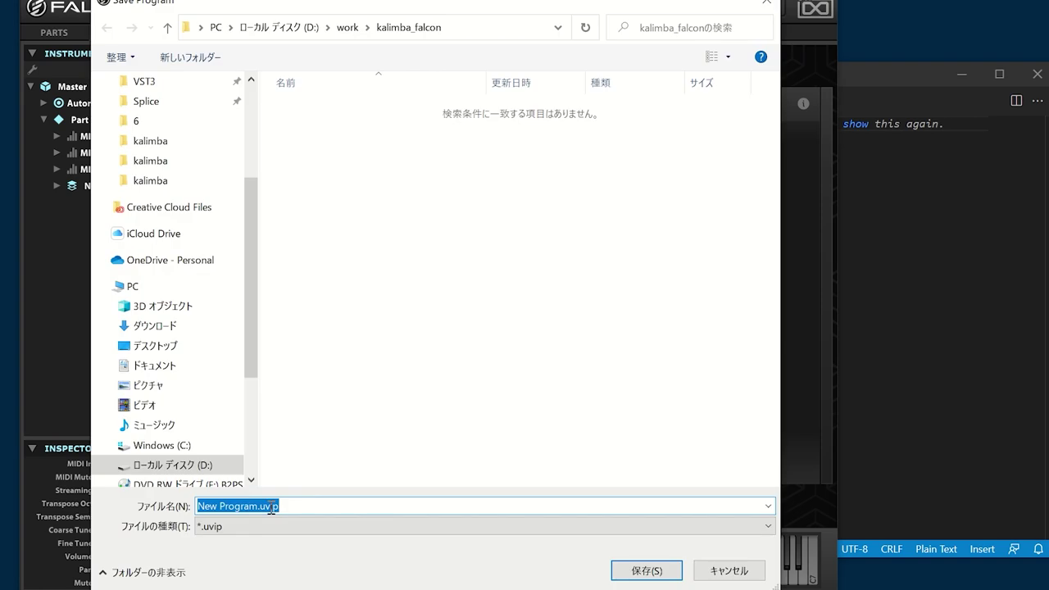
{"action": "left_click", "coordinate": [256, 509]}
{"action": "key", "text": "BackSpace"}
{"action": "key", "text": "BackSpace"}
{"action": "key", "text": "BackSpace"}
{"action": "key", "text": "BackSpace"}
{"action": "key", "text": "BackSpace"}
{"action": "key", "text": "BackSpace"}
{"action": "key", "text": "BackSpace"}
{"action": "key", "text": "BackSpace"}
{"action": "key", "text": "BackSpace"}
{"action": "key", "text": "BackSpace"}
{"action": "key", "text": "BackSpace"}
{"action": "type", "text": "kalimba"}
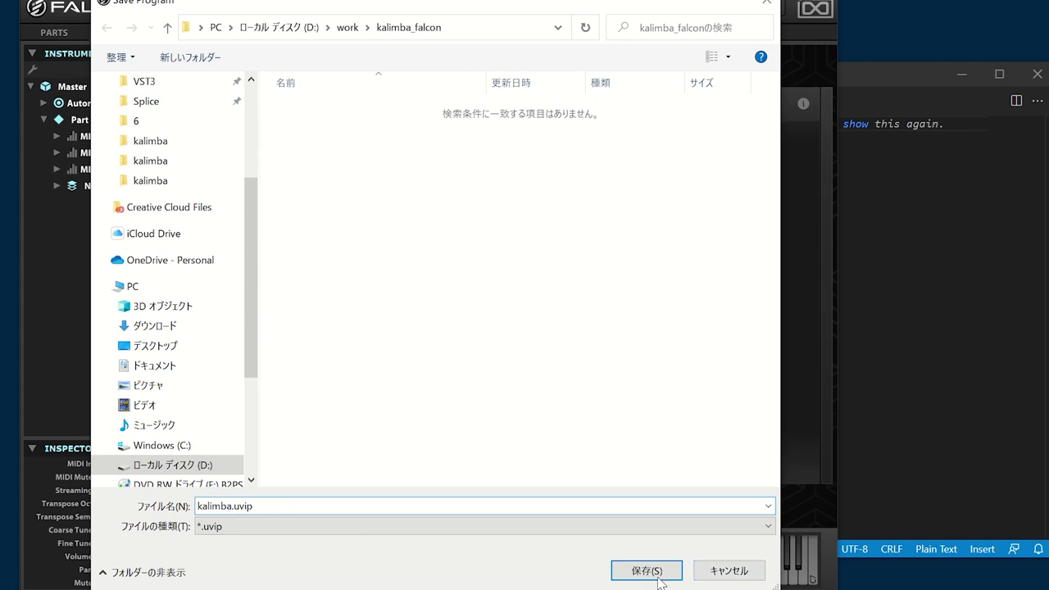
{"action": "left_click", "coordinate": [643, 578]}
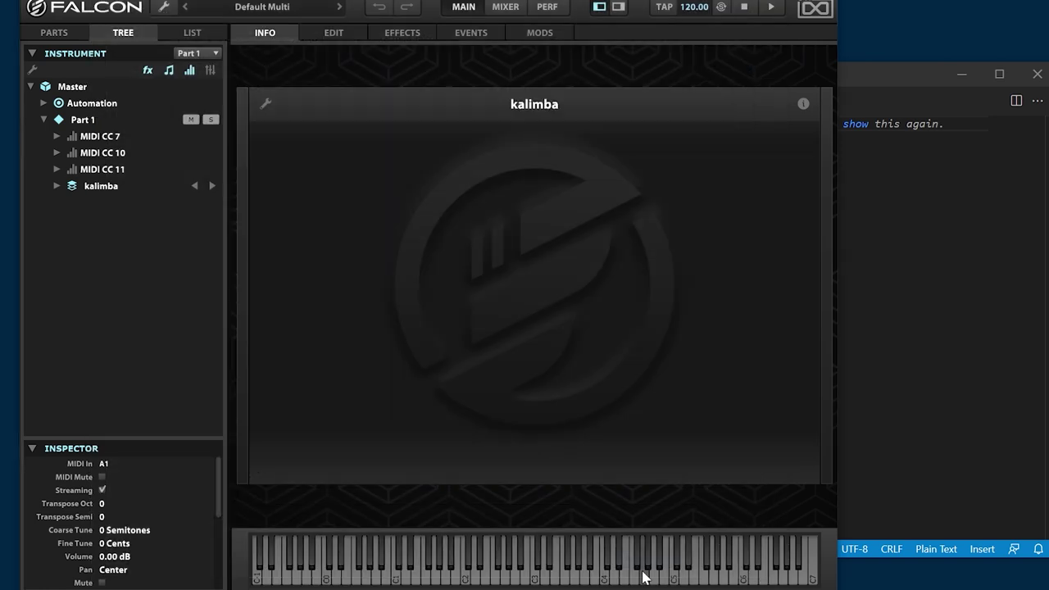
Step: Add a Default Script Processor on the EVENTS page and expand kalimba to show it
{"action": "left_click", "coordinate": [476, 36]}
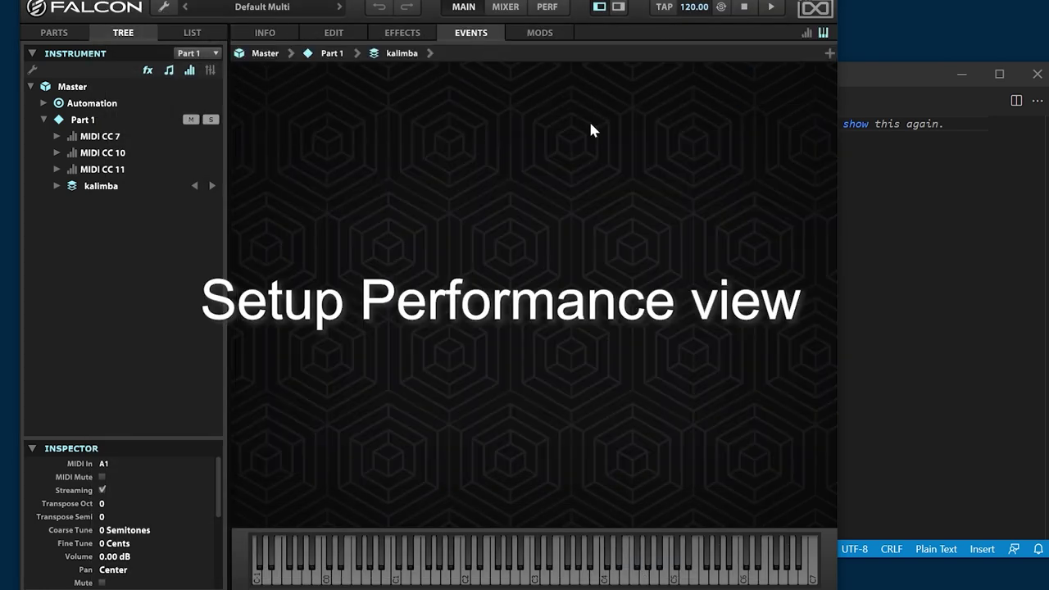
{"action": "left_click", "coordinate": [830, 54]}
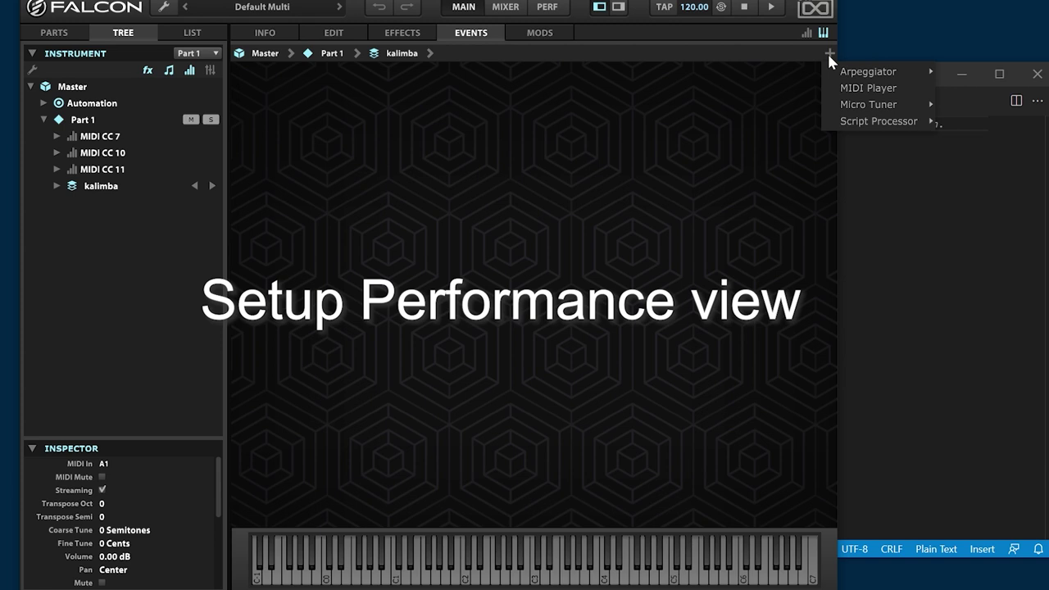
{"action": "mouse_move", "coordinate": [879, 125]}
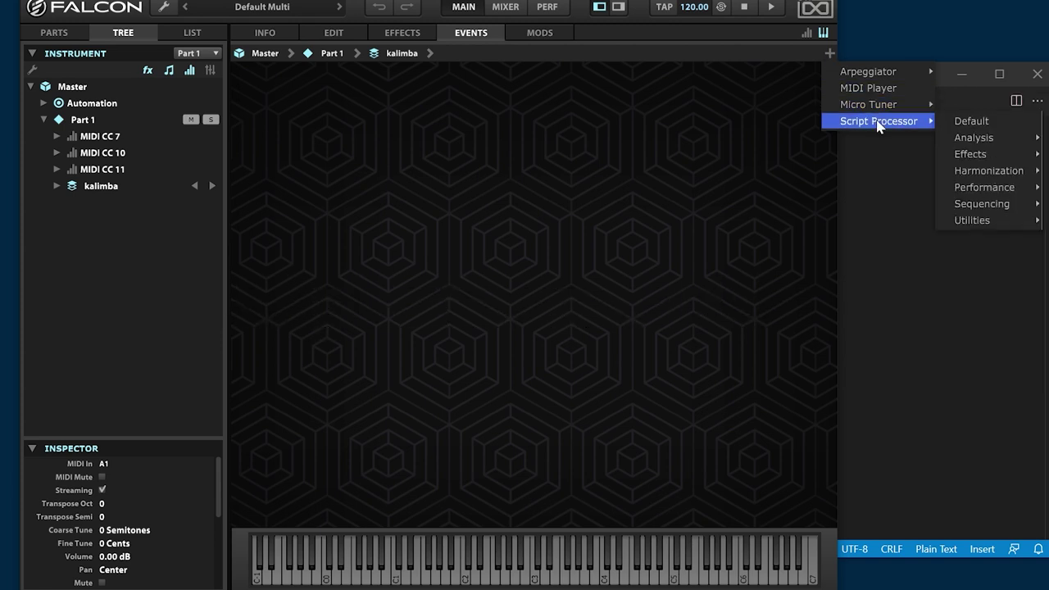
{"action": "left_click", "coordinate": [968, 123]}
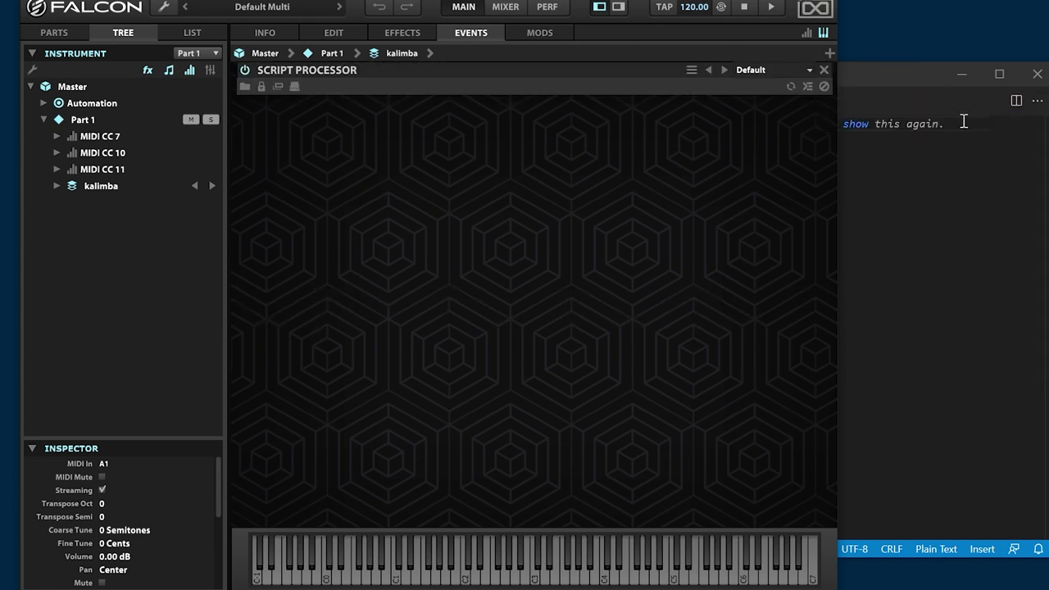
{"action": "left_click", "coordinate": [57, 186]}
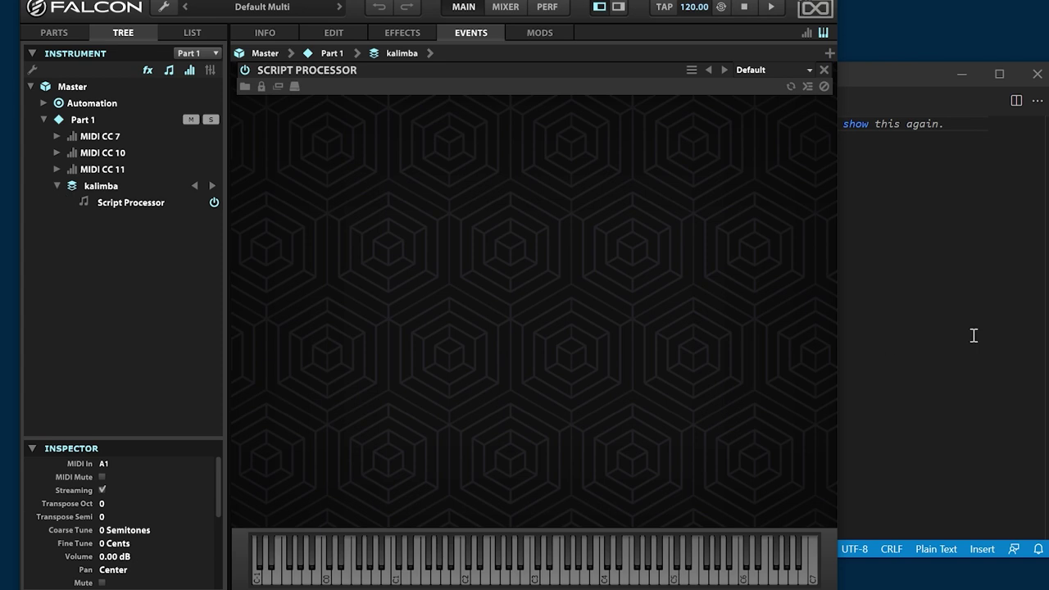
Step: In VS Code, write the comment '-- setup performance view' and setSize(720, 480)
{"action": "left_click", "coordinate": [898, 86]}
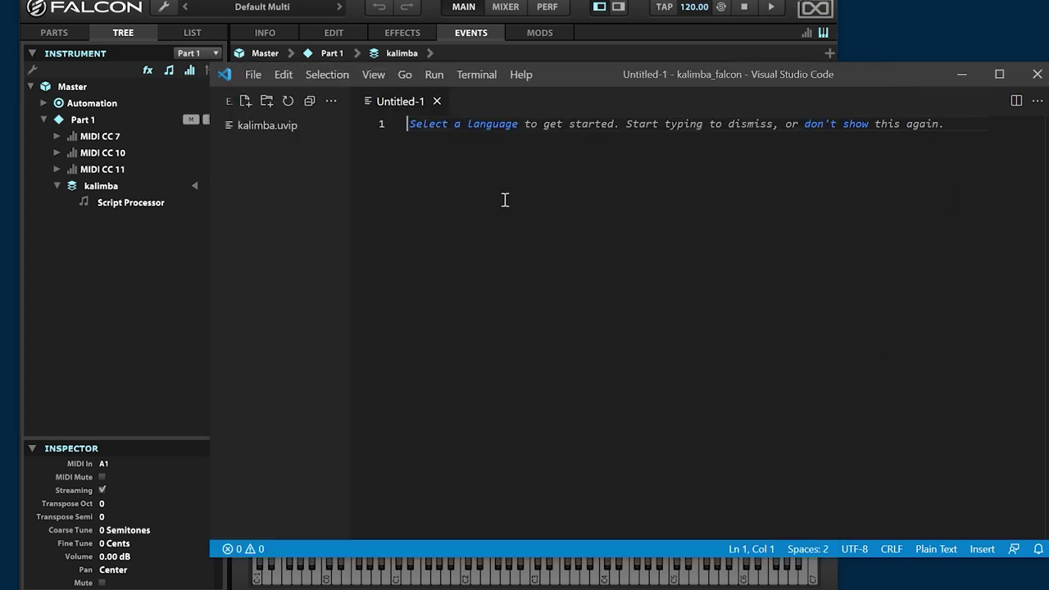
{"action": "left_click", "coordinate": [618, 233]}
{"action": "type", "text": "-- setup performance view"}
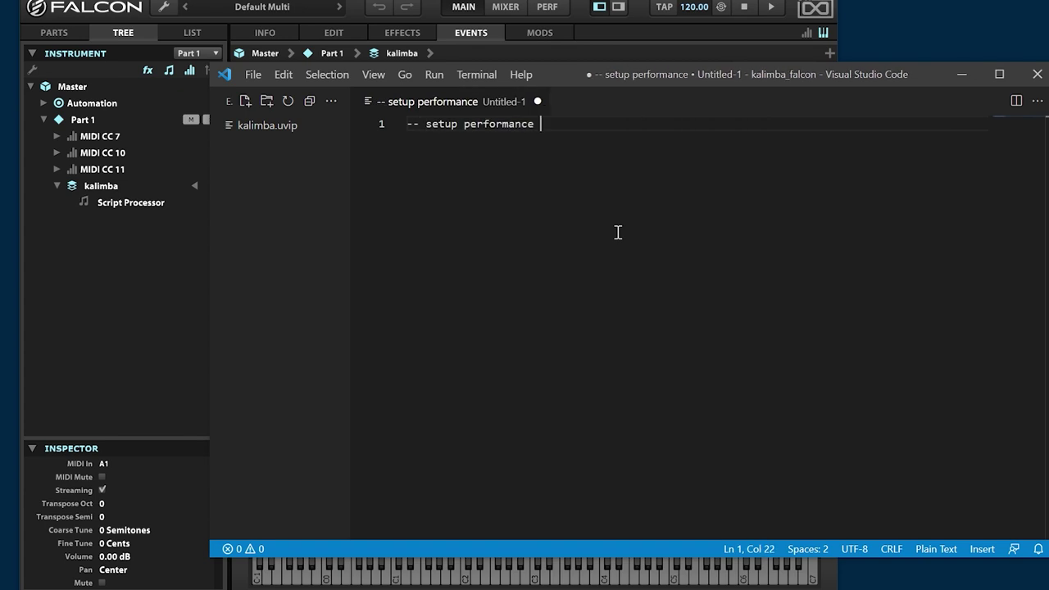
{"action": "key", "text": "Return"}
{"action": "type", "text": "setSize(720, 480)"}
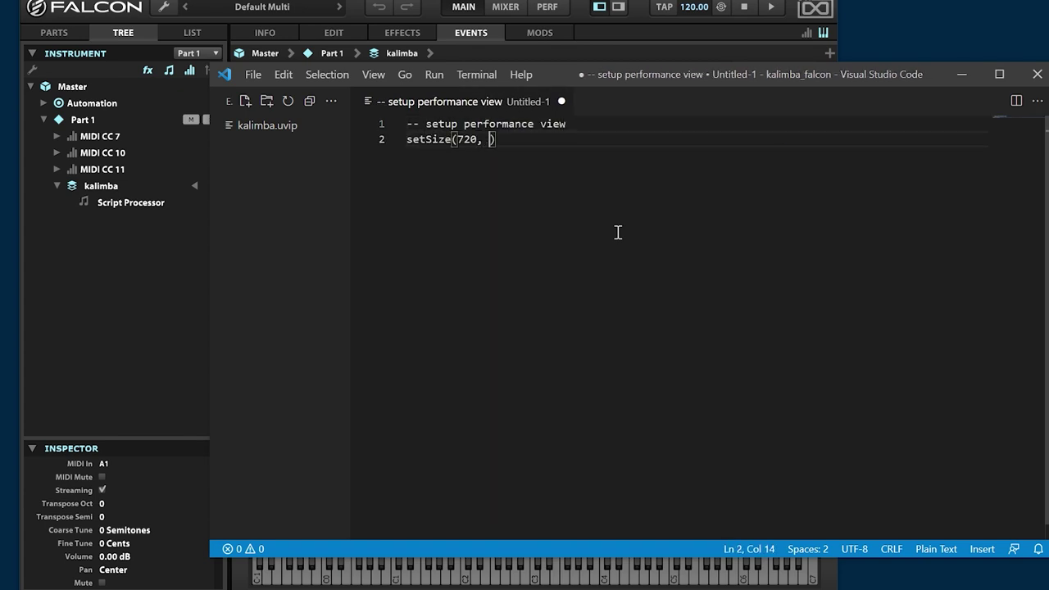
{"action": "key", "text": "Return"}
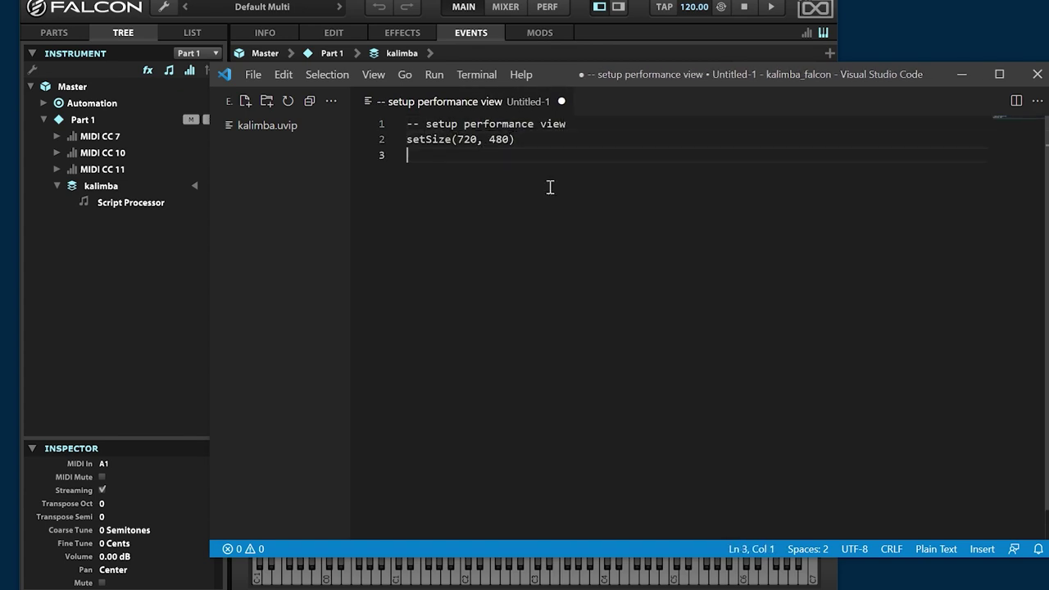
Step: Save the script as main.lua and return to Falcon
{"action": "left_click", "coordinate": [251, 79]}
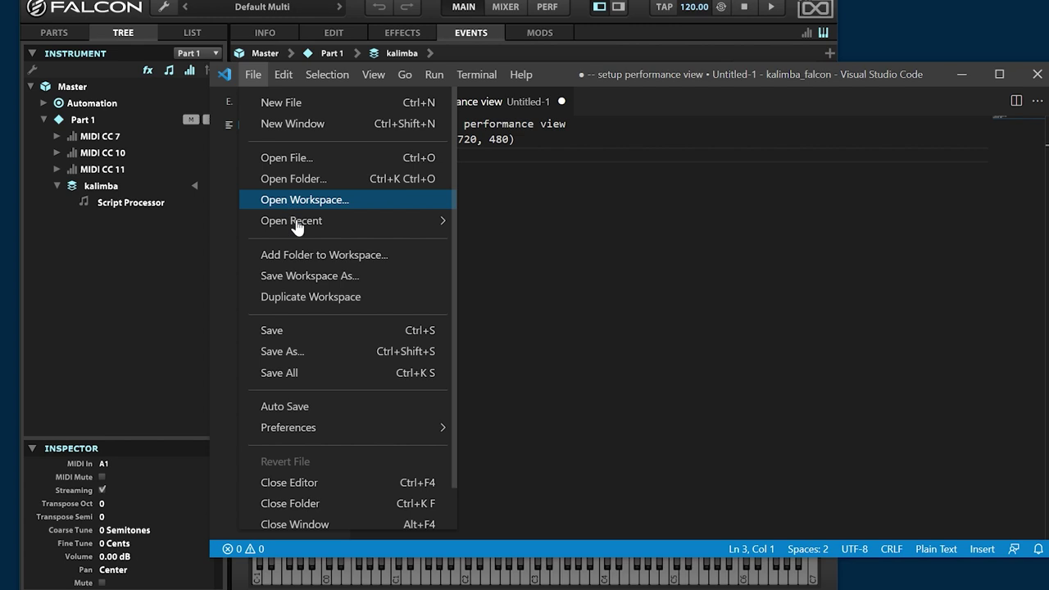
{"action": "left_click", "coordinate": [323, 332]}
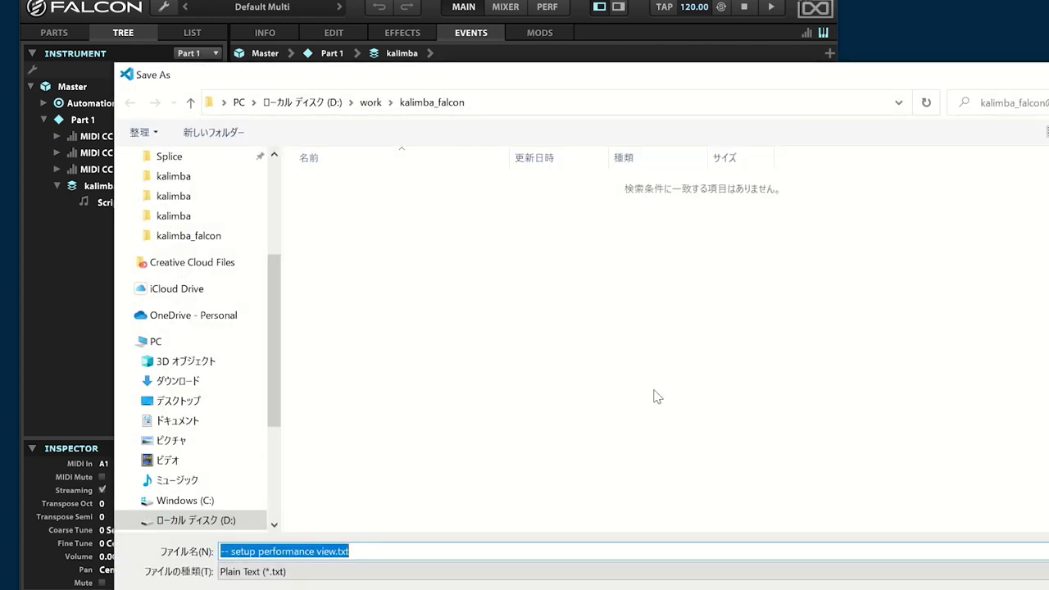
{"action": "type", "text": "main.lua"}
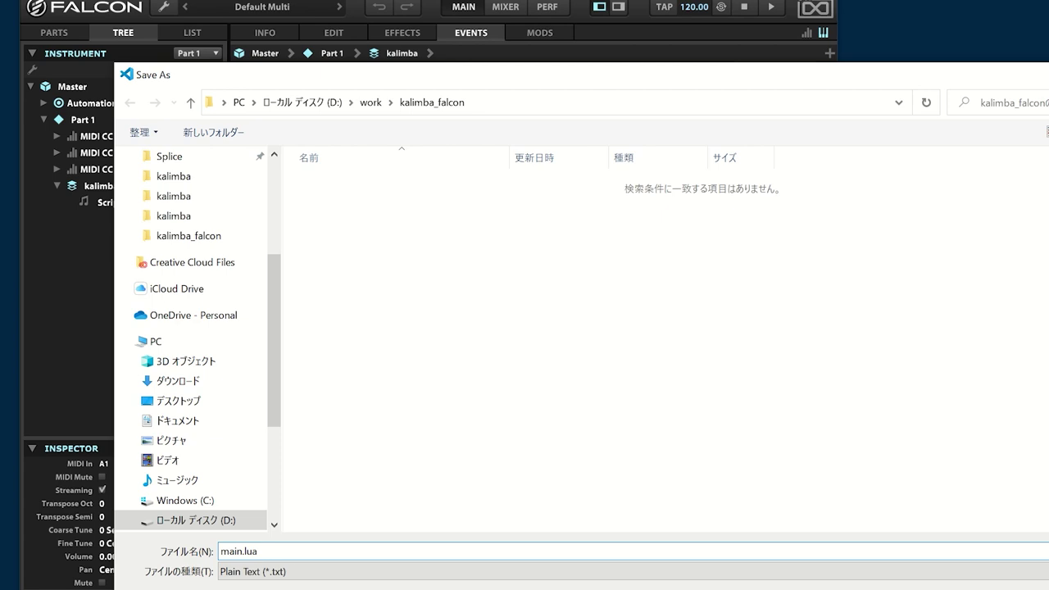
{"action": "key", "text": "Return"}
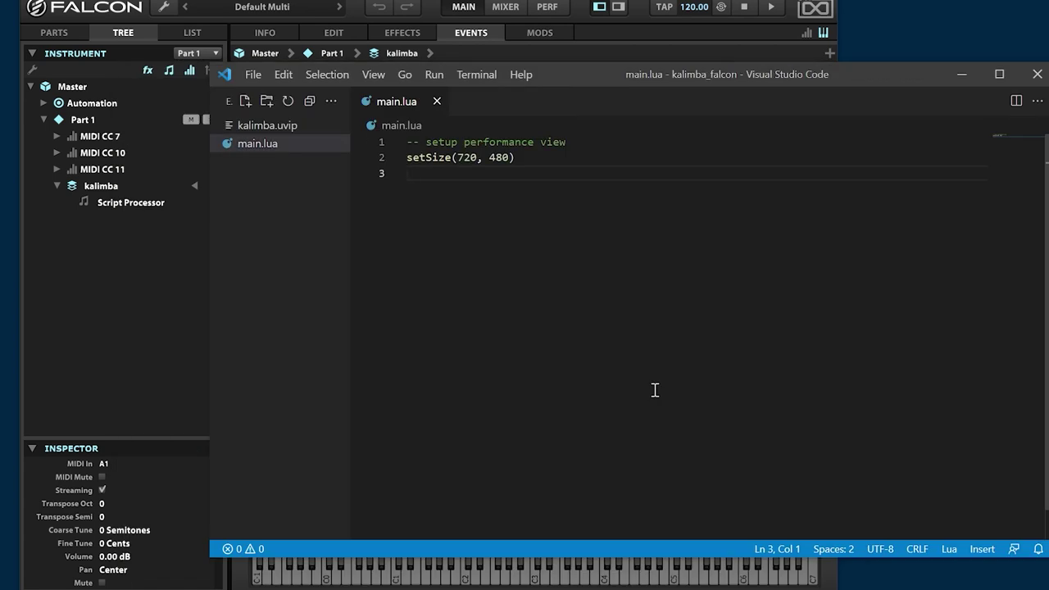
{"action": "key", "text": "alt+Tab"}
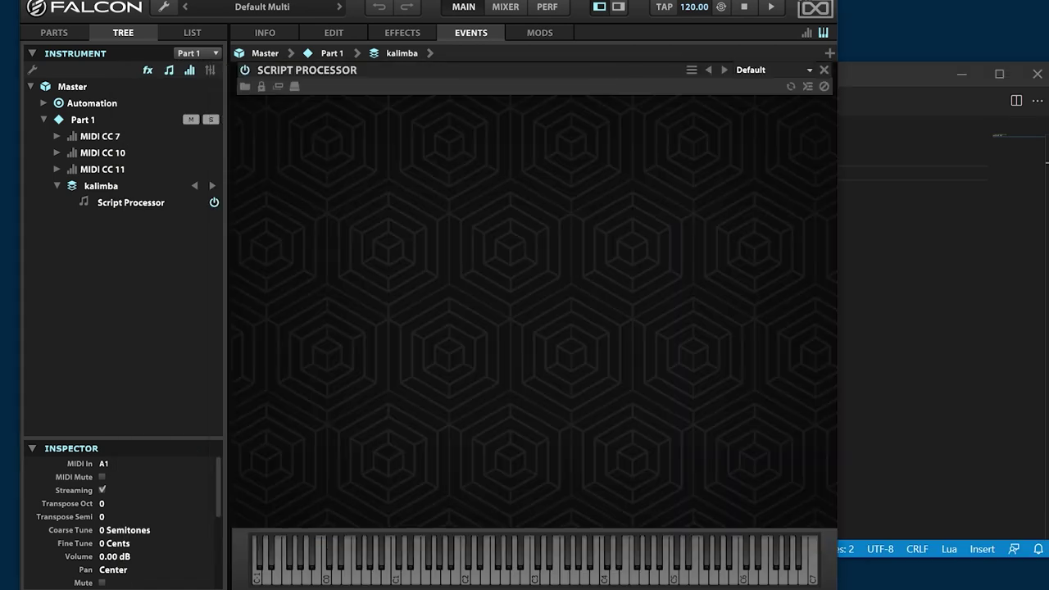
Step: Load main.lua into the Script Processor and check the Info page
{"action": "left_click", "coordinate": [246, 88]}
{"action": "left_click", "coordinate": [379, 120]}
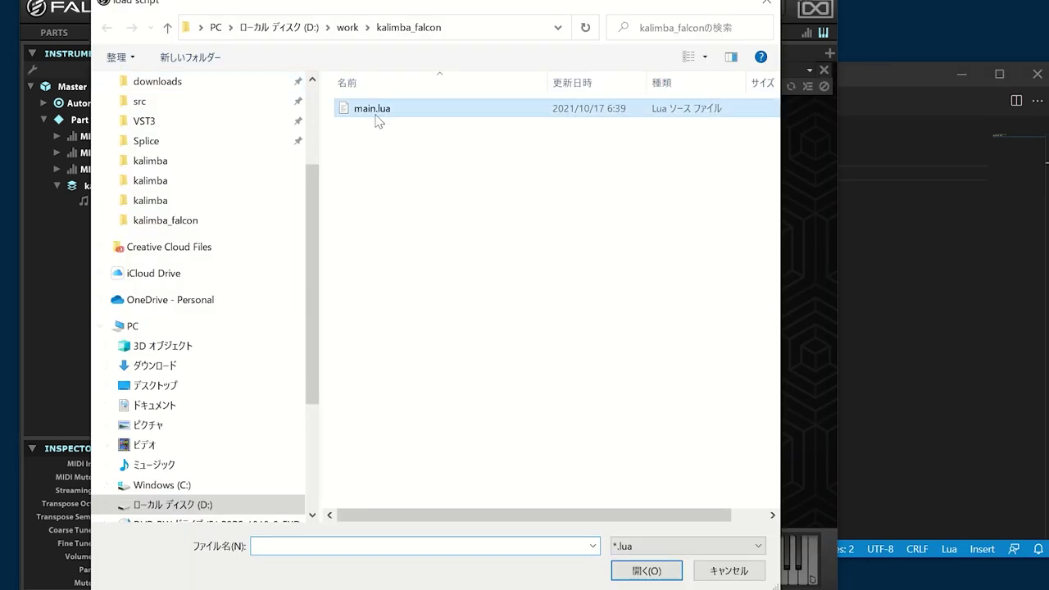
{"action": "left_click", "coordinate": [641, 571]}
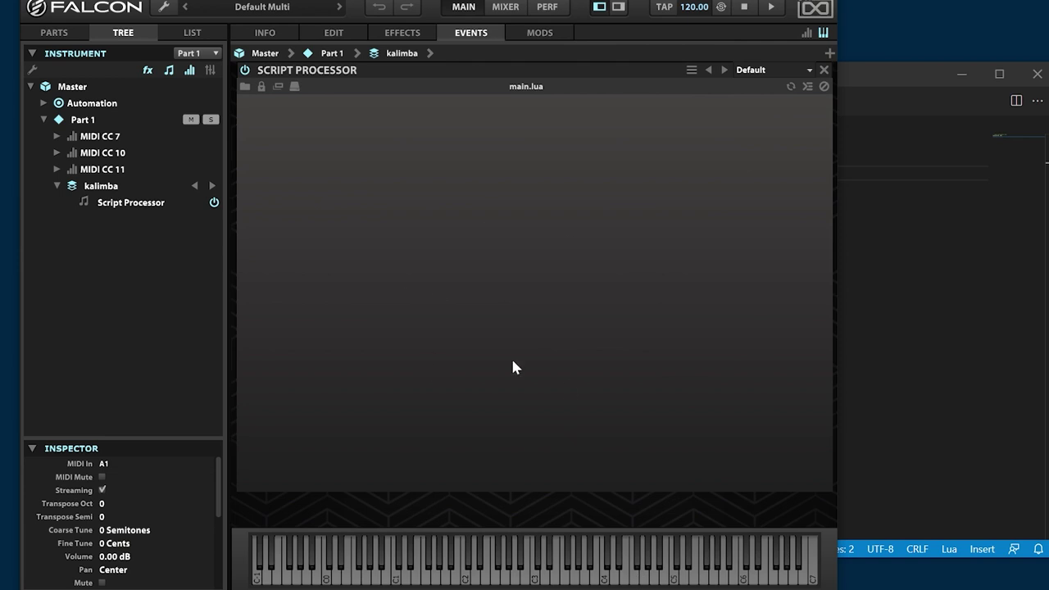
{"action": "left_click", "coordinate": [269, 34]}
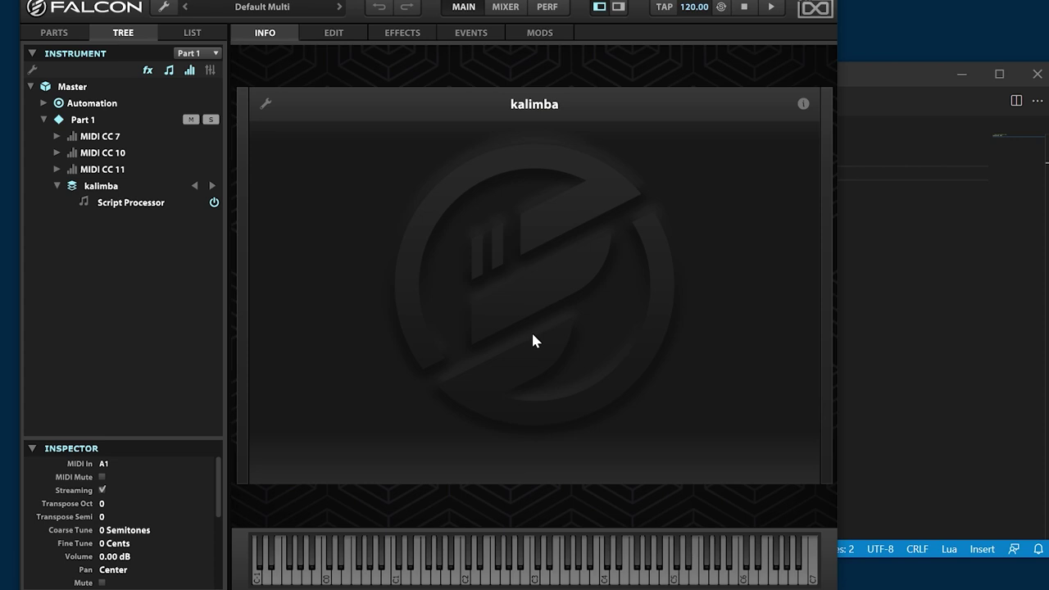
{"action": "left_click", "coordinate": [472, 35]}
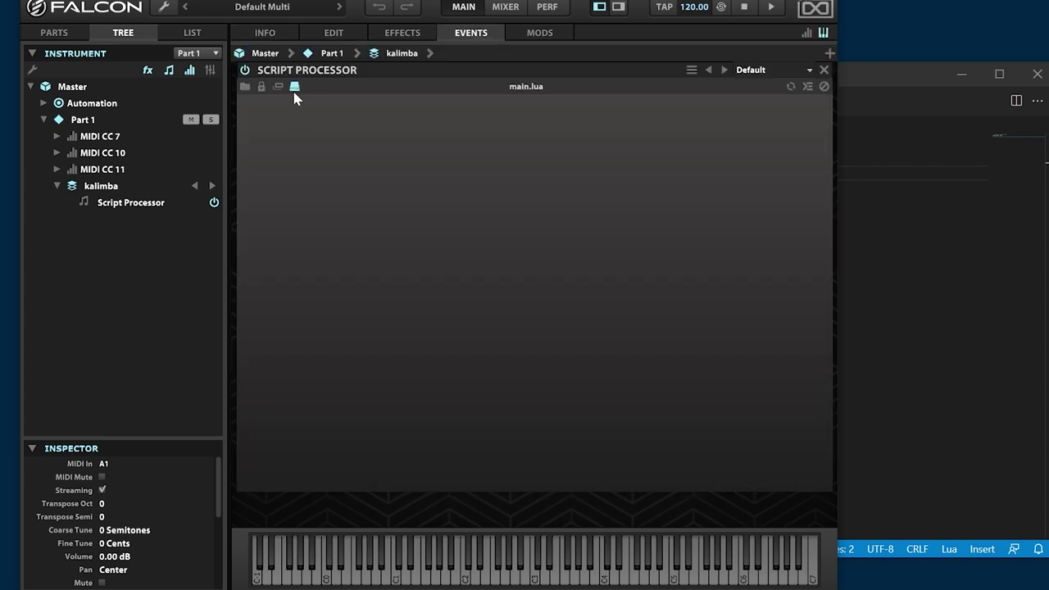
Step: Add makePerformanceView() to main.lua, save, and view the blank panel on the Info page
{"action": "left_click", "coordinate": [869, 202]}
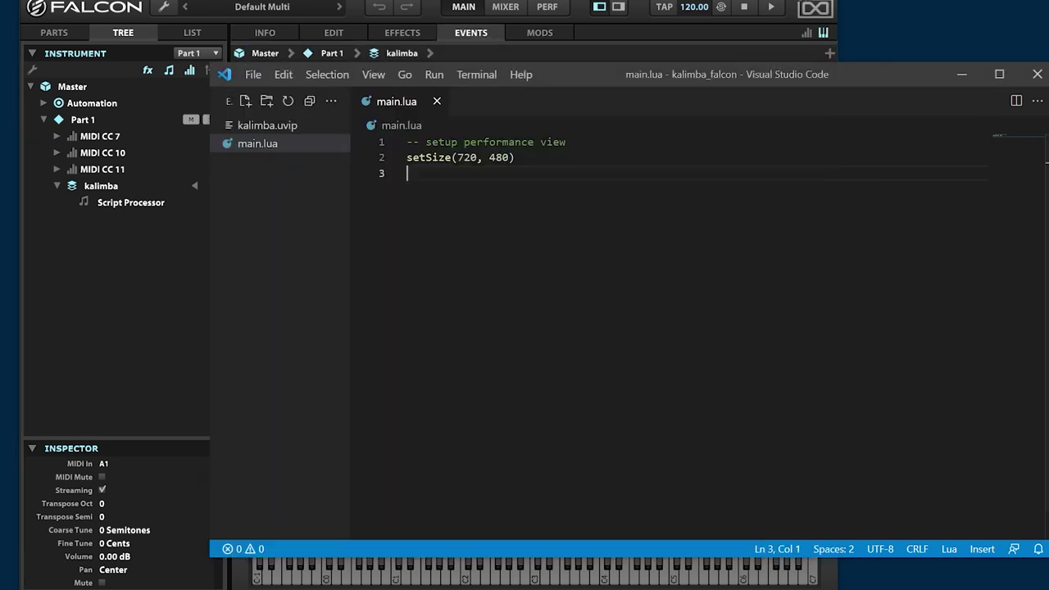
{"action": "left_click", "coordinate": [781, 307]}
{"action": "type", "text": "makePerformanceView()"}
{"action": "key", "text": "Return"}
{"action": "key", "text": "ctrl+s"}
{"action": "key", "text": "alt+Tab"}
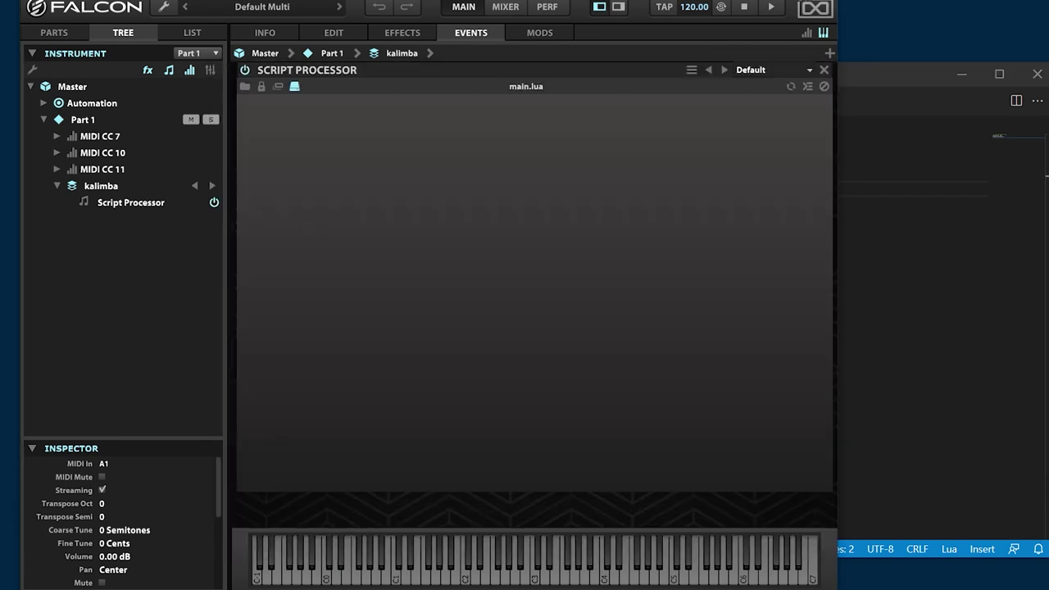
{"action": "left_click", "coordinate": [269, 33]}
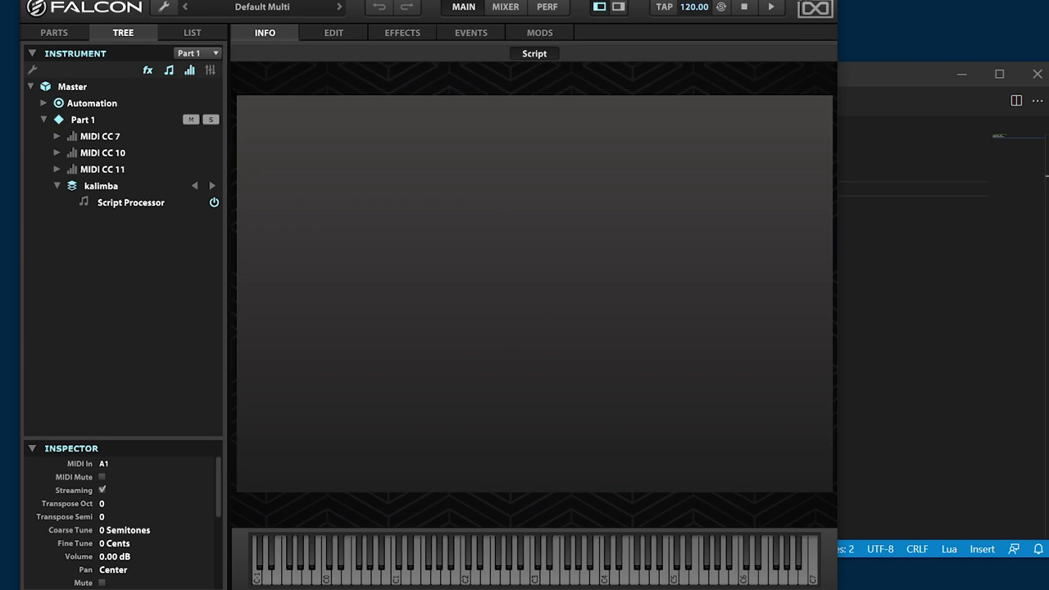
Step: Copy kalimba_720x480.png into the kalimba_falcon project folder
{"action": "left_click_drag", "start_coordinate": [443, 128], "coordinate": [457, 120]}
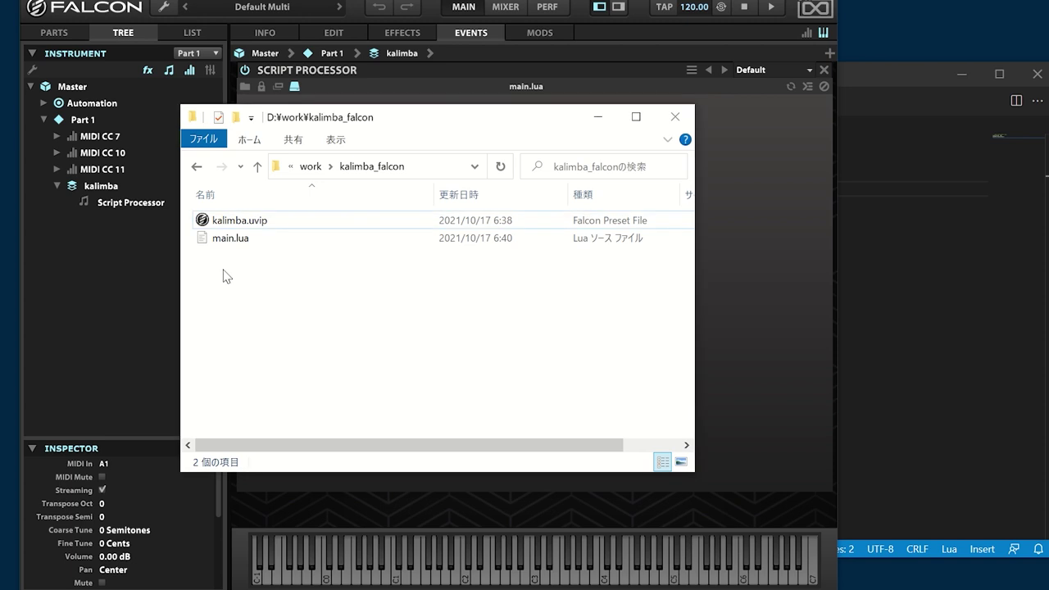
{"action": "left_click_drag", "start_coordinate": [328, 288], "coordinate": [299, 350]}
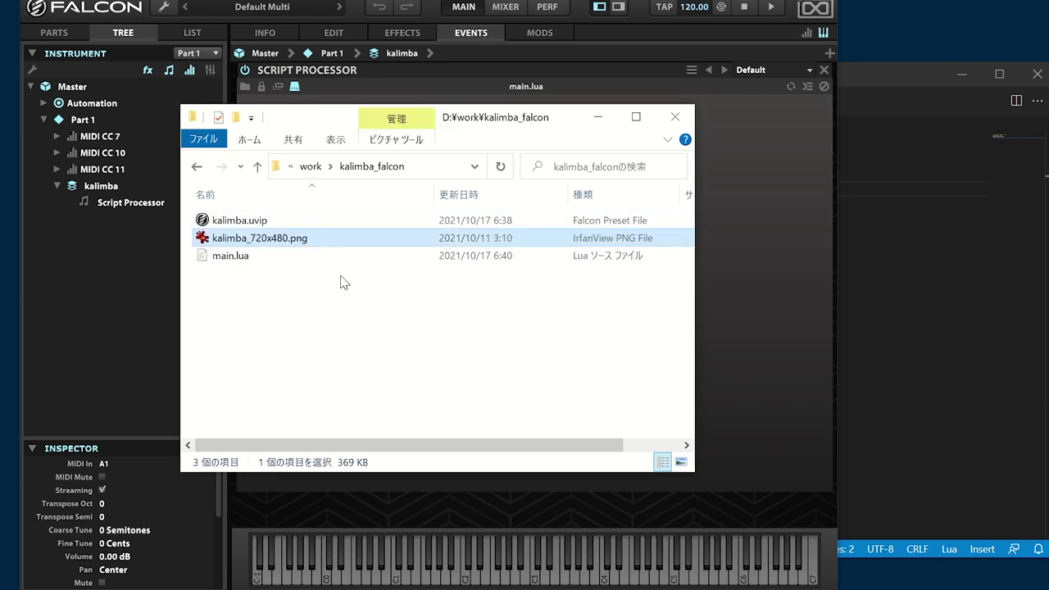
{"action": "left_click", "coordinate": [890, 75]}
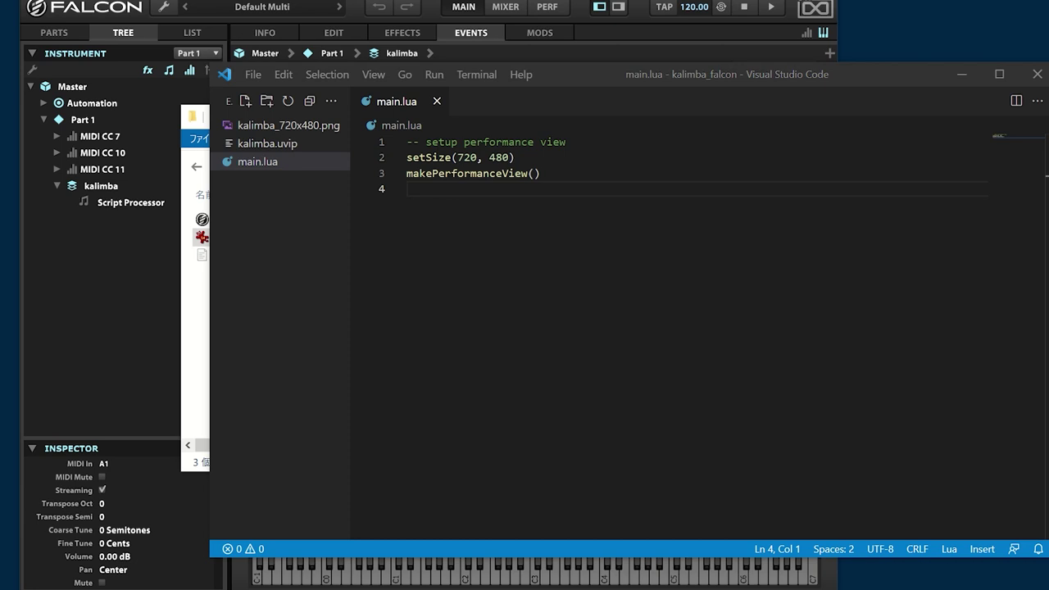
Step: Add setBackground("kalimba_720x480.png") to main.lua, save, and view the Info page
{"action": "left_click_drag", "start_coordinate": [570, 71], "coordinate": [721, 72]}
{"action": "left_click", "coordinate": [714, 161]}
{"action": "key", "text": "Return"}
{"action": "type", "text": "setBackground(\""}
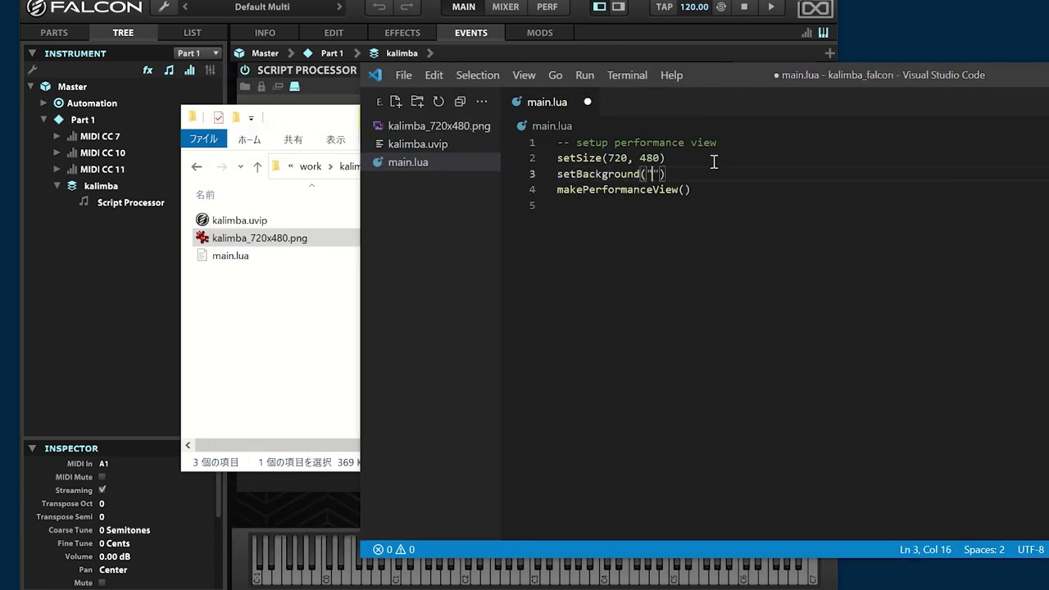
{"action": "type", "text": "kalimba_720x480.png"}
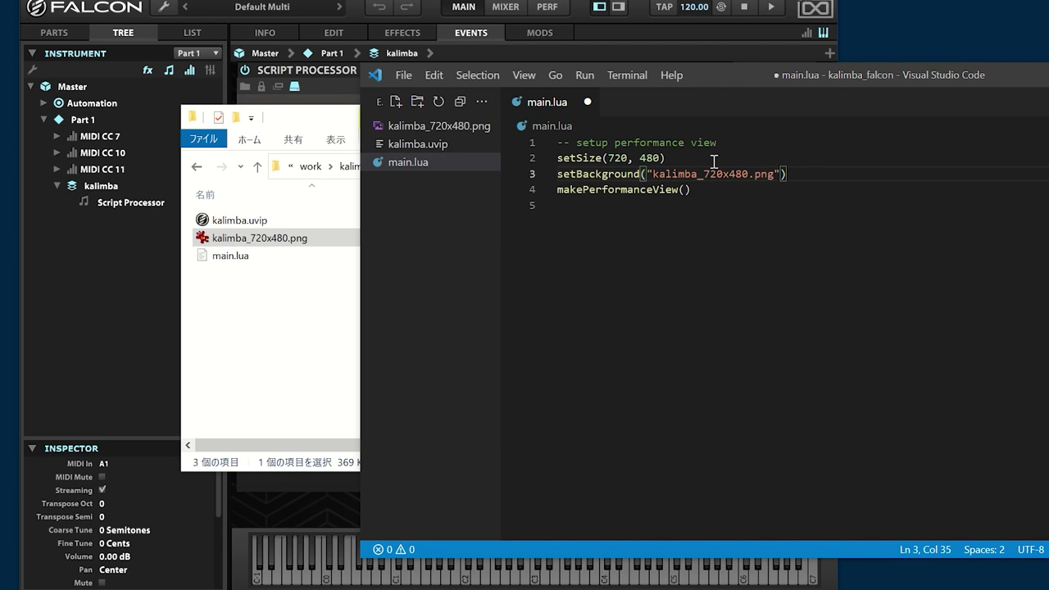
{"action": "key", "text": "ctrl+s"}
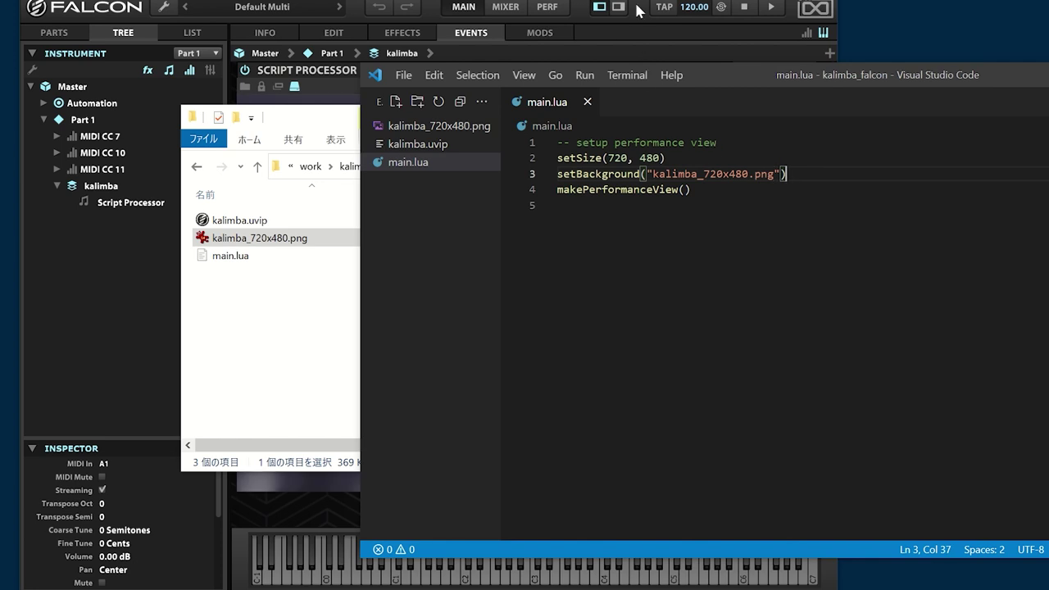
{"action": "left_click", "coordinate": [636, 4]}
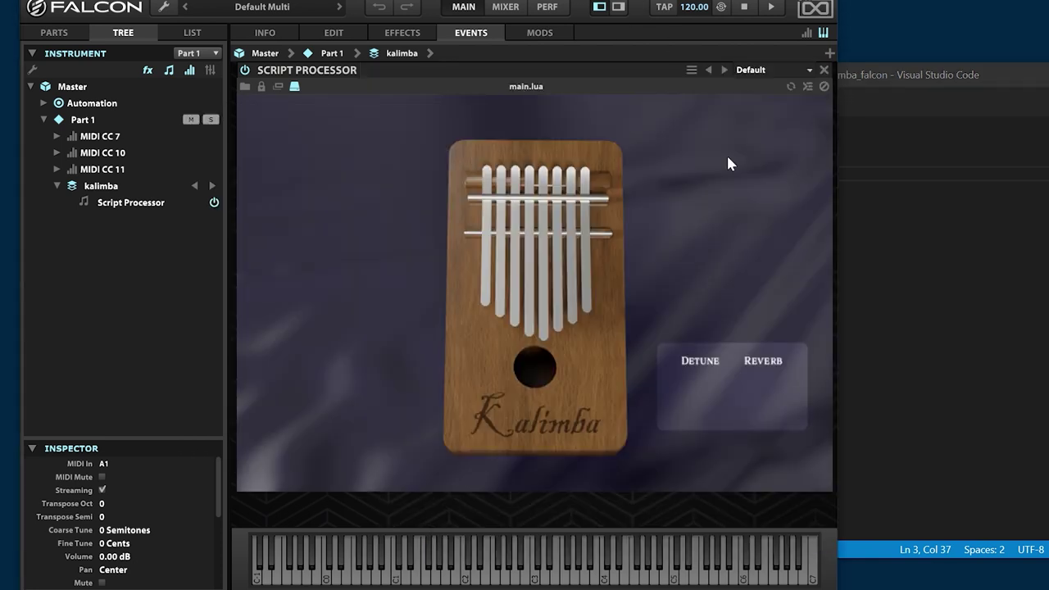
{"action": "left_click", "coordinate": [272, 34]}
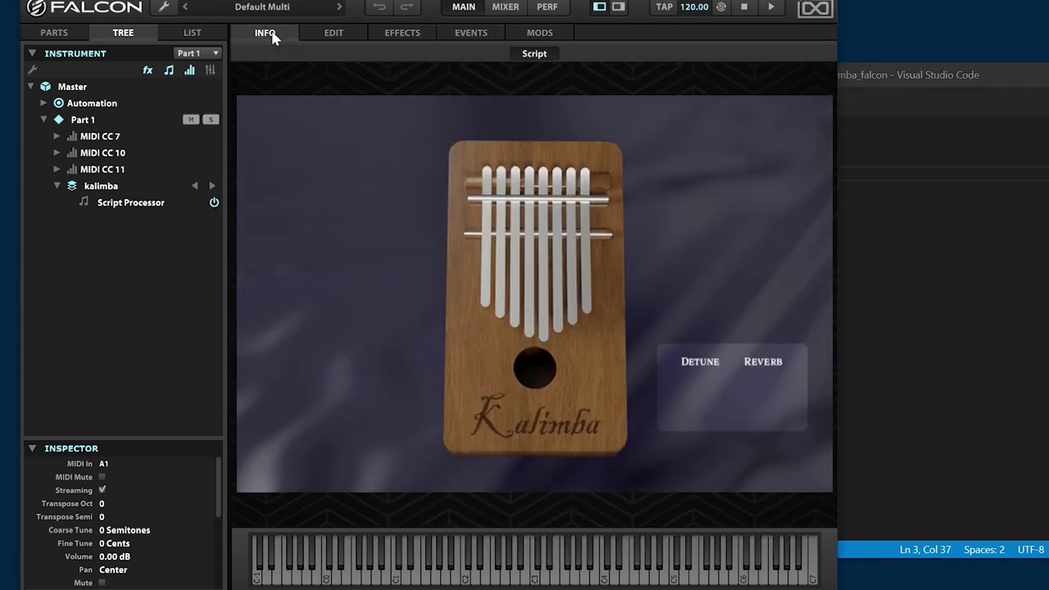
Step: Return Falcon to the Script Processor events page
{"action": "left_click", "coordinate": [470, 34]}
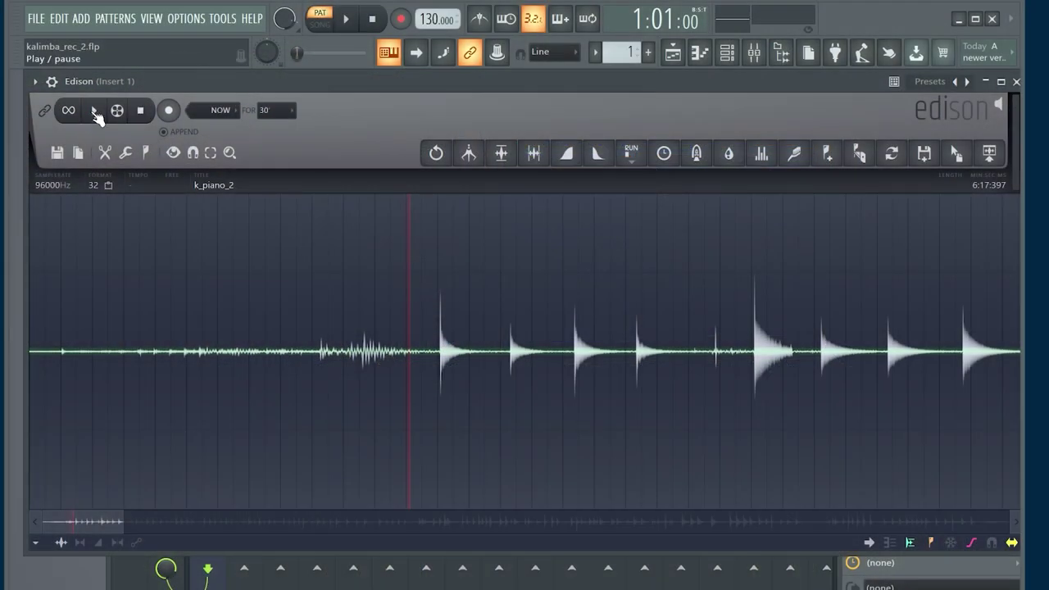
Step: Play the k_piano_2 recording and auto-slice it with Dull sensitivity
{"action": "left_click", "coordinate": [95, 115]}
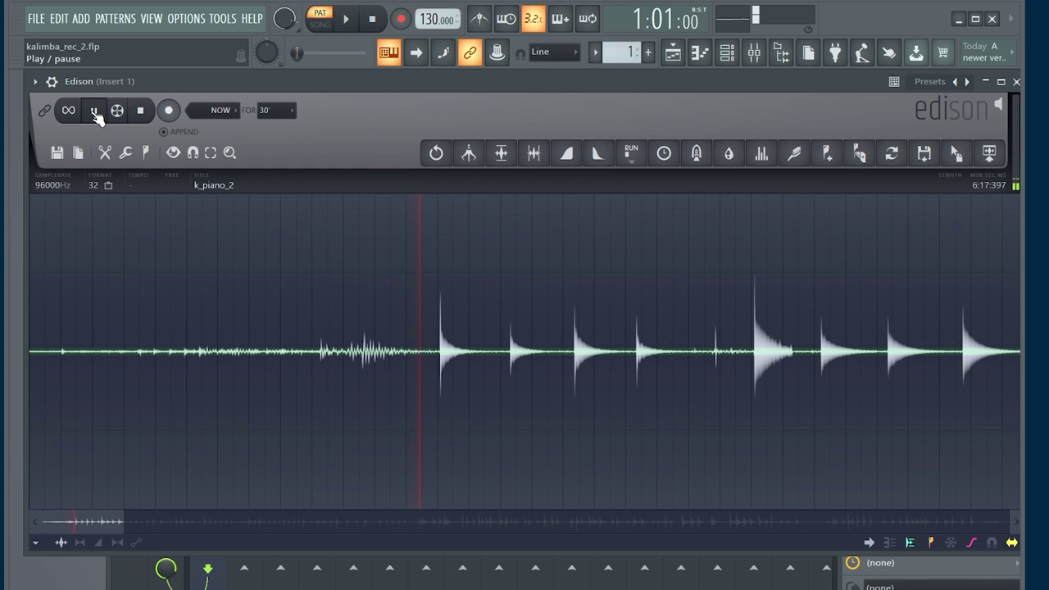
{"action": "left_click", "coordinate": [146, 113]}
{"action": "left_click", "coordinate": [147, 153]}
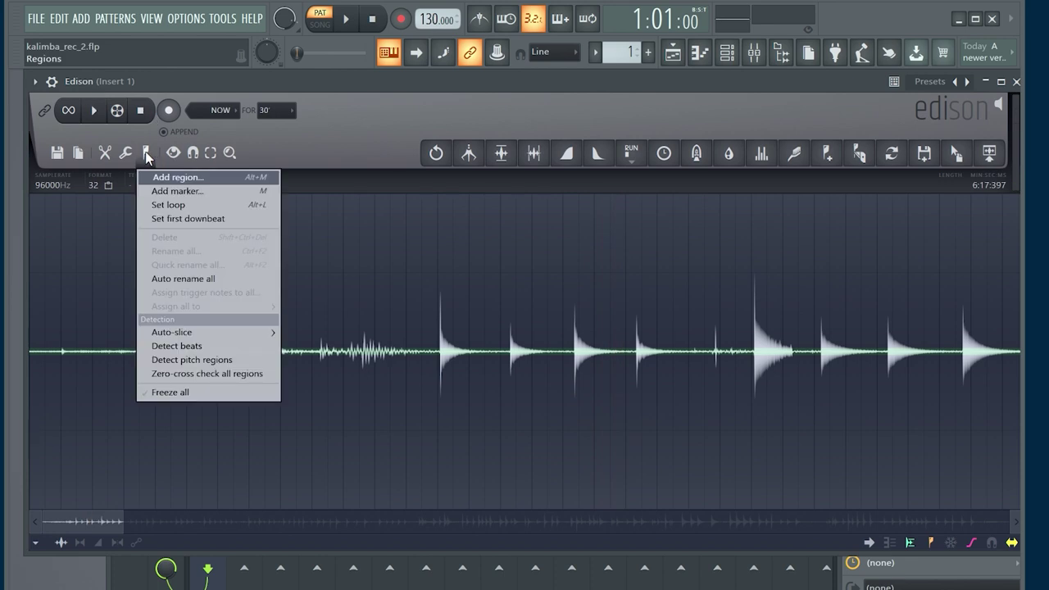
{"action": "mouse_move", "coordinate": [193, 336]}
{"action": "left_click", "coordinate": [317, 332]}
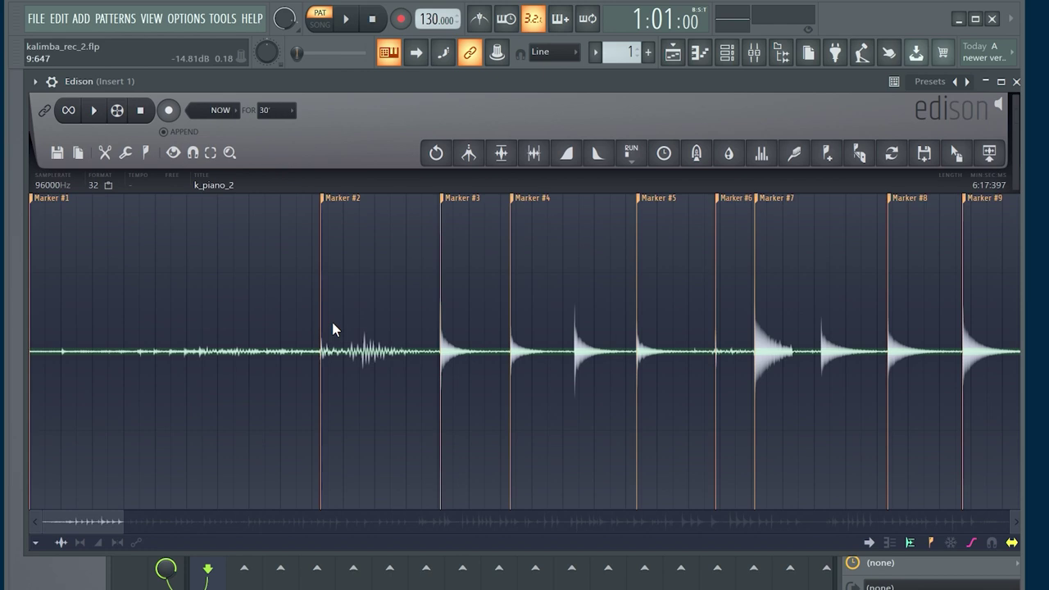
Step: Audition Marker #3, then split the Marker #4 region with Medium auto-slicing
{"action": "left_click", "coordinate": [470, 205]}
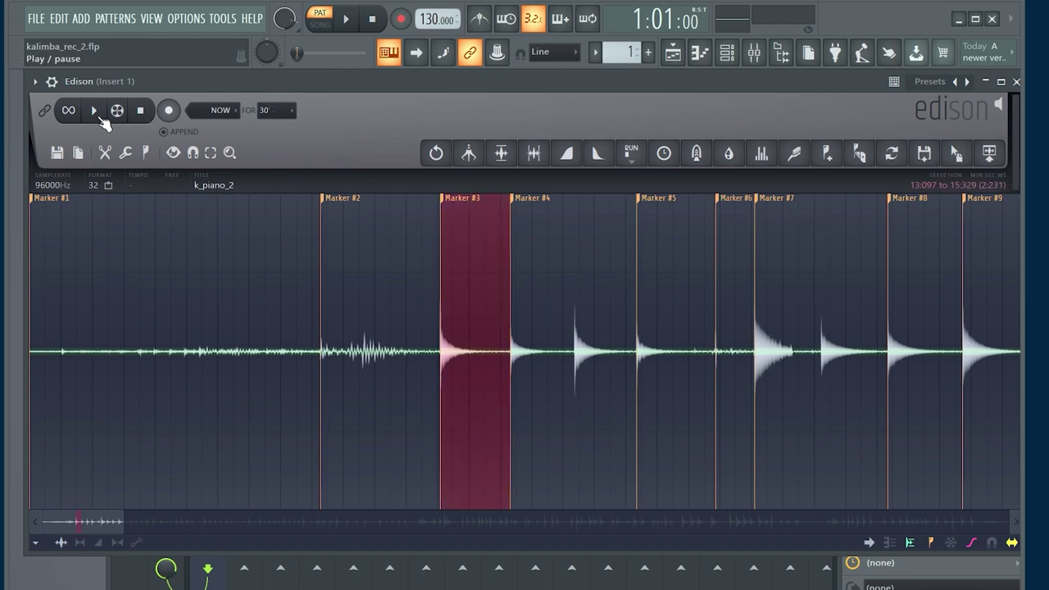
{"action": "left_click", "coordinate": [95, 111]}
{"action": "left_click", "coordinate": [143, 116]}
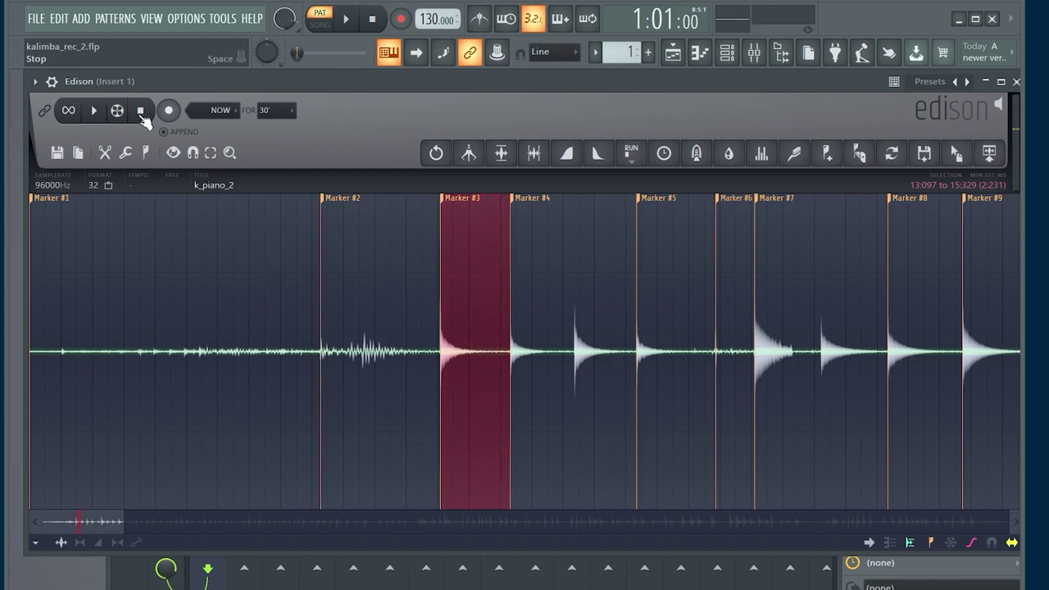
{"action": "left_click", "coordinate": [537, 203]}
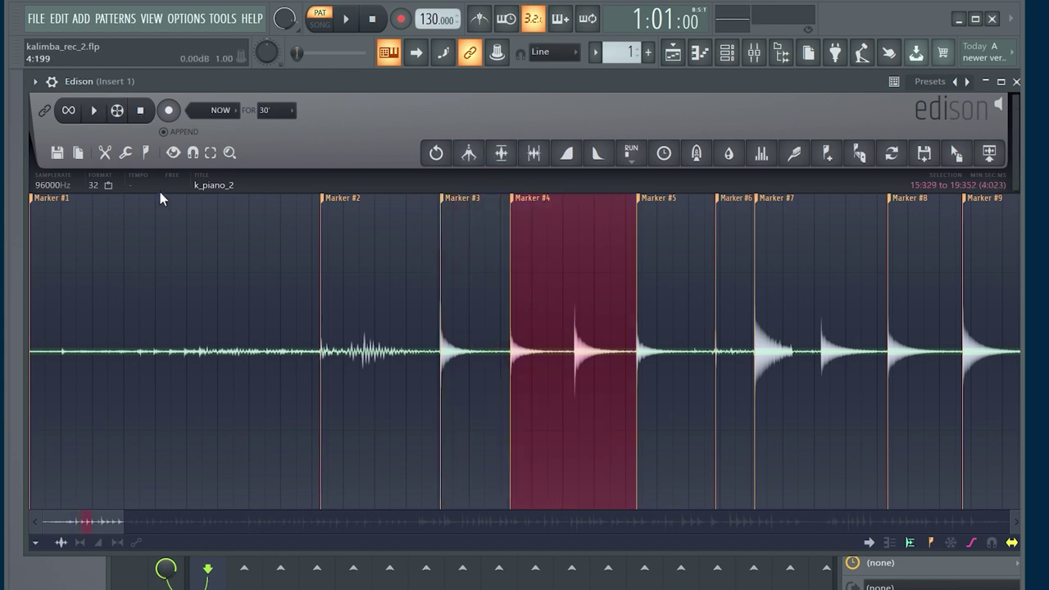
{"action": "left_click", "coordinate": [145, 158]}
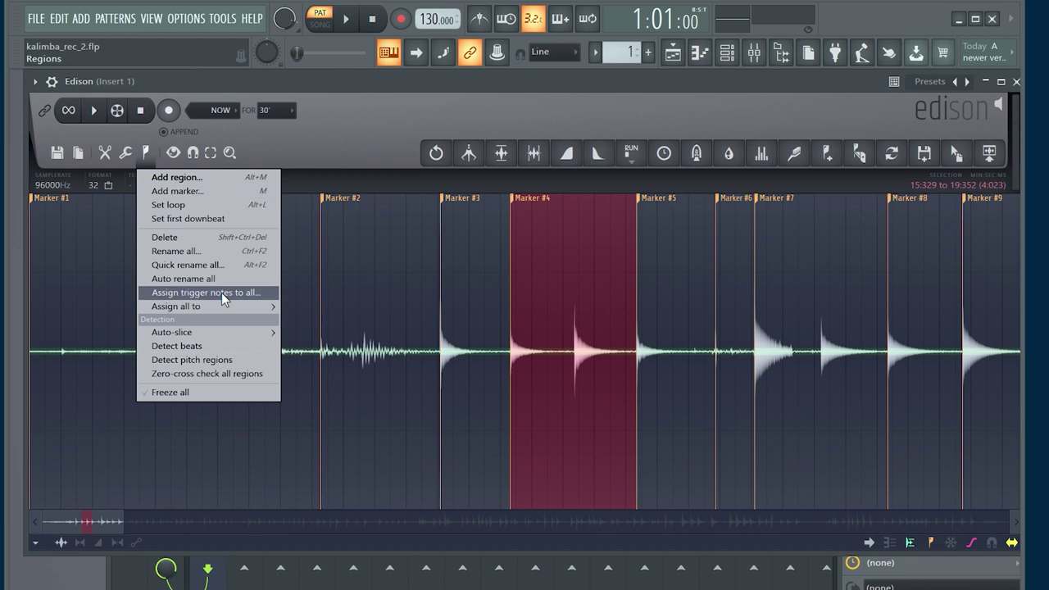
{"action": "mouse_move", "coordinate": [222, 338]}
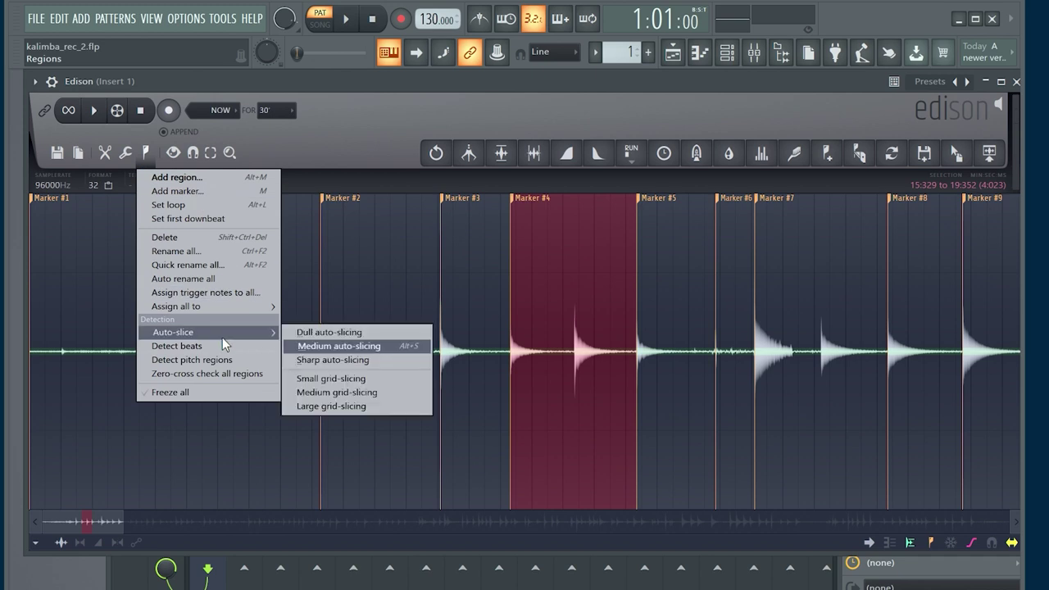
{"action": "left_click", "coordinate": [372, 345]}
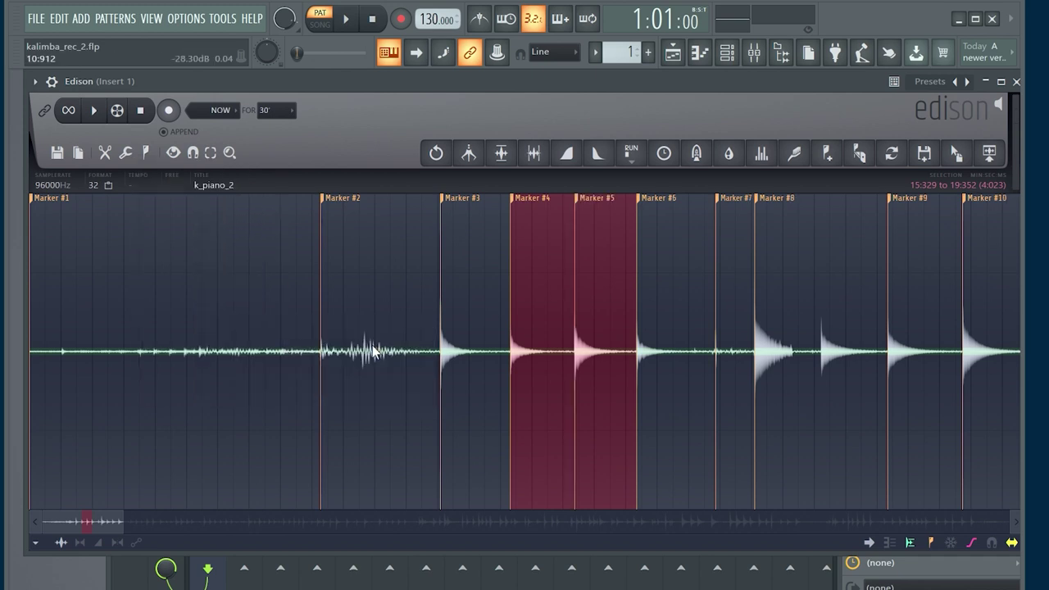
Step: Normalize the Marker #3, #4 and #5 regions individually
{"action": "left_click", "coordinate": [466, 206]}
{"action": "left_click", "coordinate": [129, 152]}
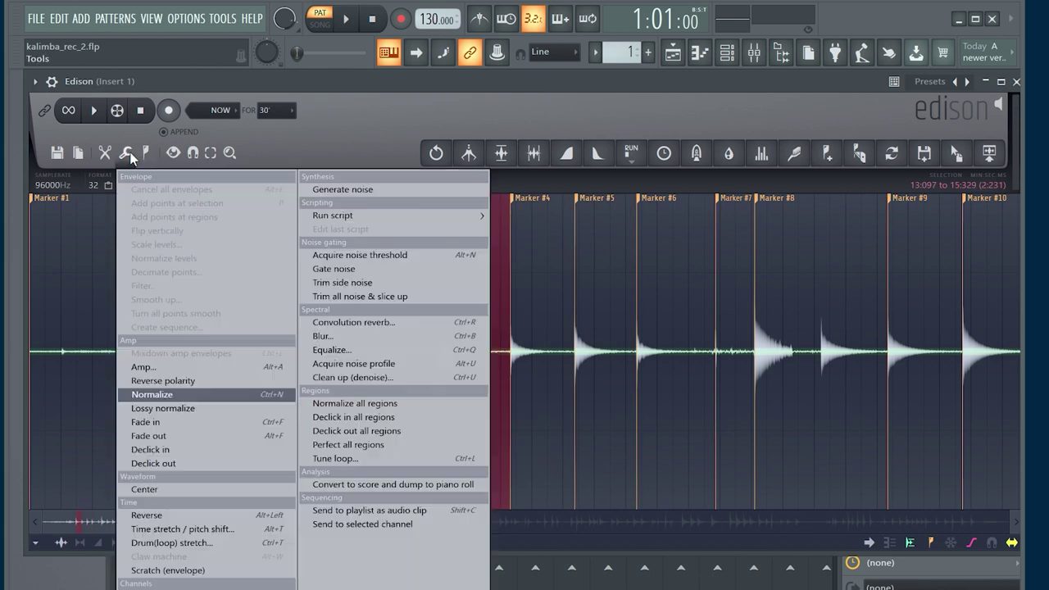
{"action": "left_click", "coordinate": [199, 400]}
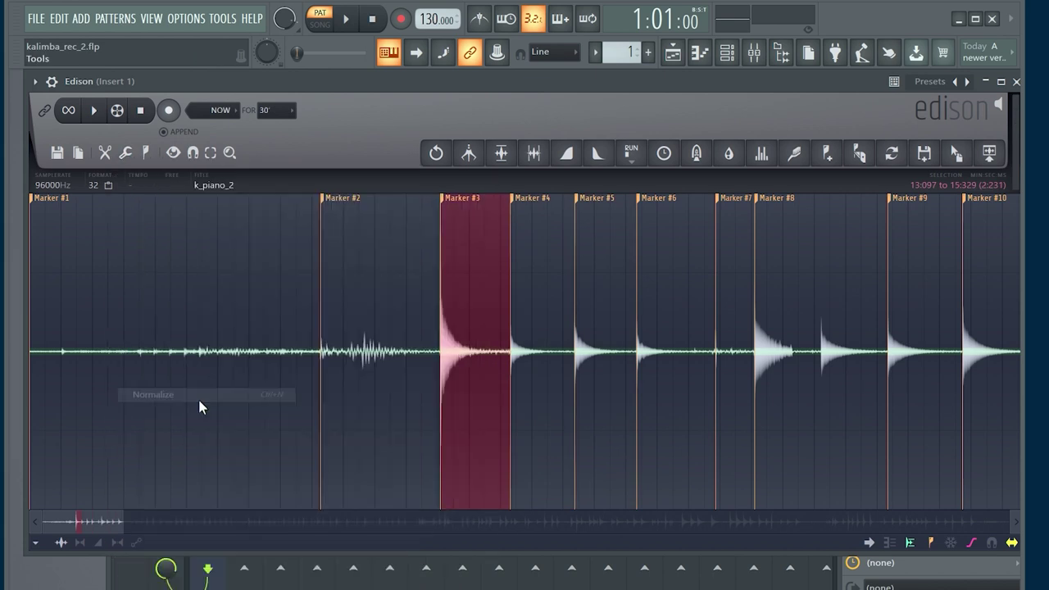
{"action": "left_click", "coordinate": [95, 111]}
{"action": "left_click", "coordinate": [141, 110]}
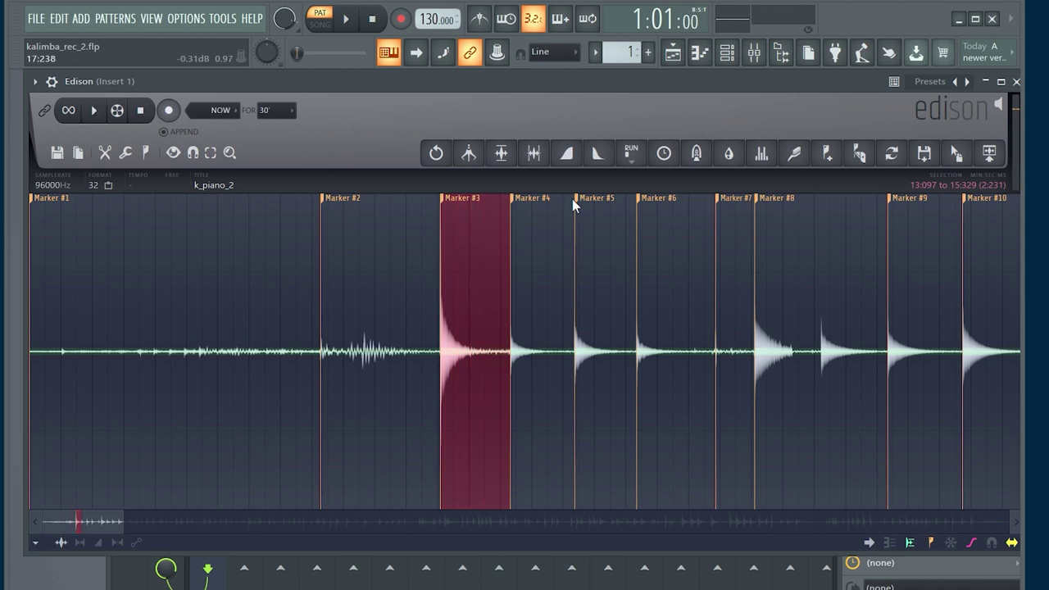
{"action": "left_click", "coordinate": [125, 153]}
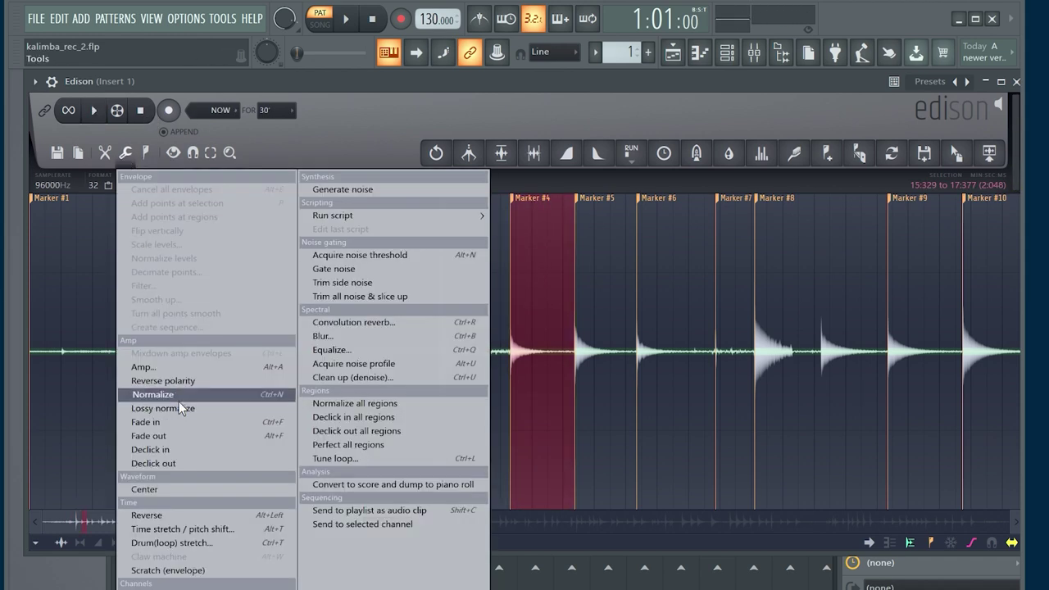
{"action": "left_click", "coordinate": [177, 395]}
{"action": "left_click", "coordinate": [594, 207]}
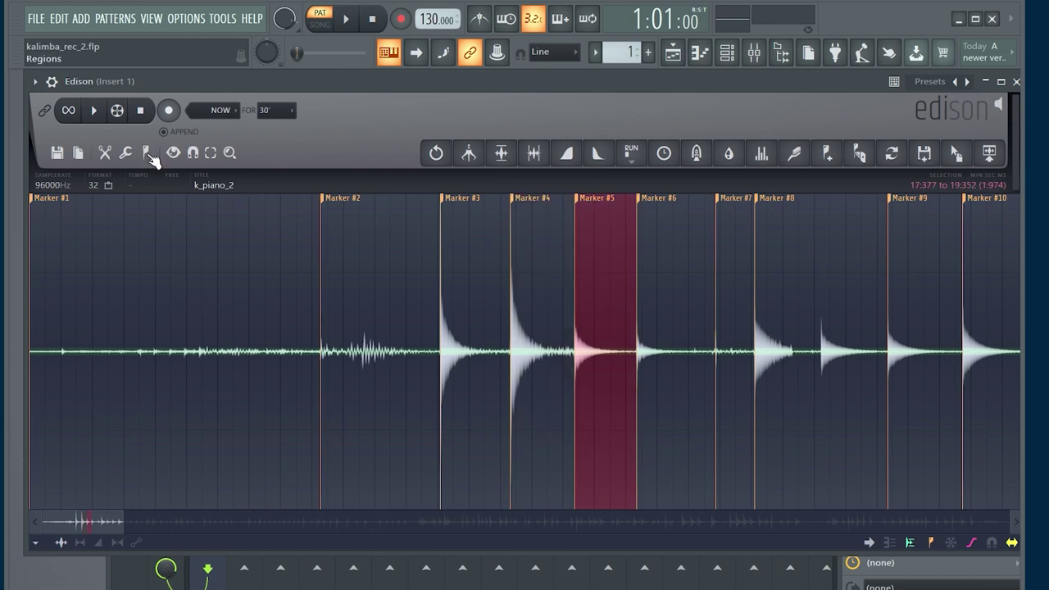
{"action": "left_click", "coordinate": [126, 153]}
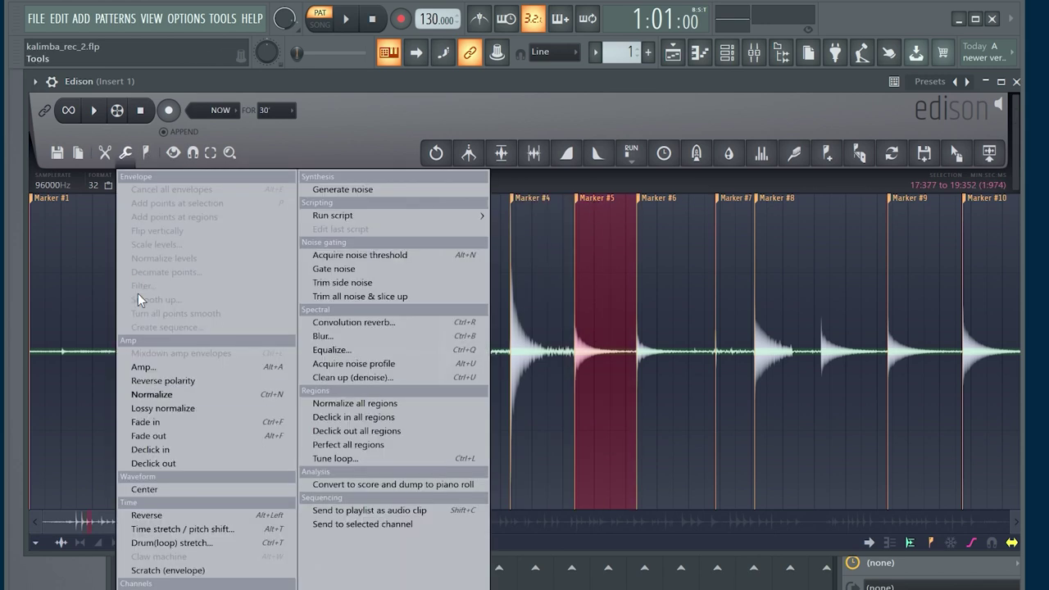
{"action": "left_click", "coordinate": [155, 394]}
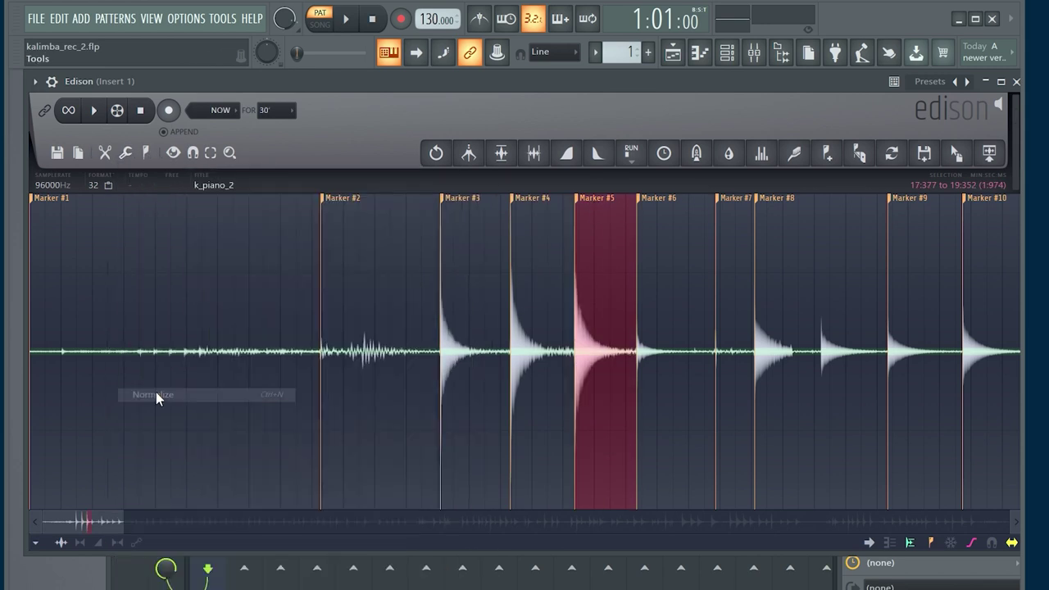
Step: Rename markers #3, #4 and #5 to C4_1, C4_2 and C4_3
{"action": "left_click", "coordinate": [476, 202]}
{"action": "right_click", "coordinate": [476, 202]}
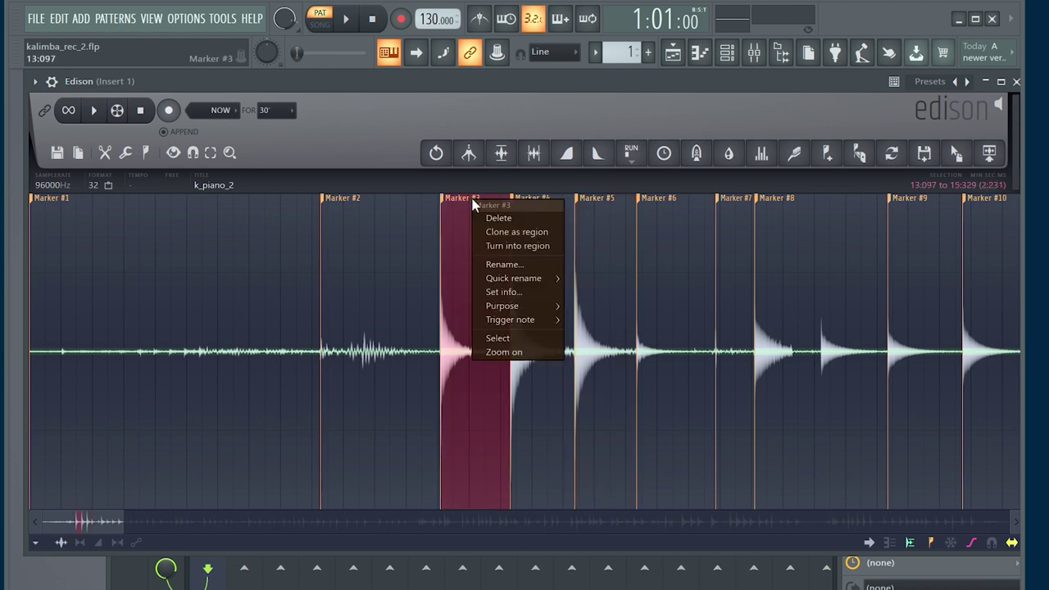
{"action": "left_click", "coordinate": [531, 265]}
{"action": "type", "text": "C4_1"}
{"action": "key", "text": "Return"}
{"action": "right_click", "coordinate": [543, 204]}
{"action": "left_click", "coordinate": [575, 232]}
{"action": "type", "text": "C4_2"}
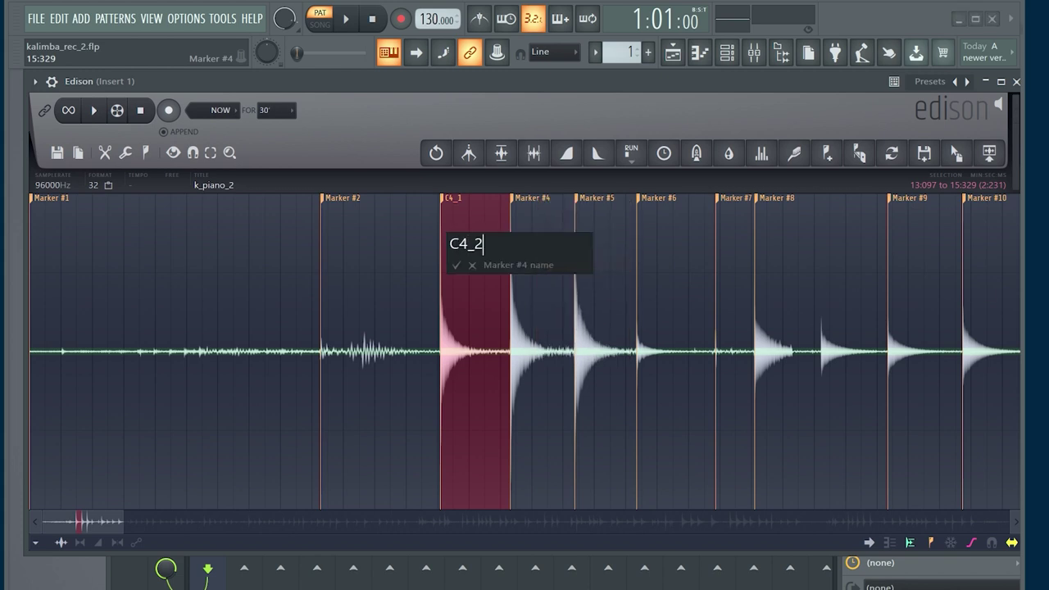
{"action": "key", "text": "Return"}
{"action": "right_click", "coordinate": [601, 205]}
{"action": "left_click", "coordinate": [627, 263]}
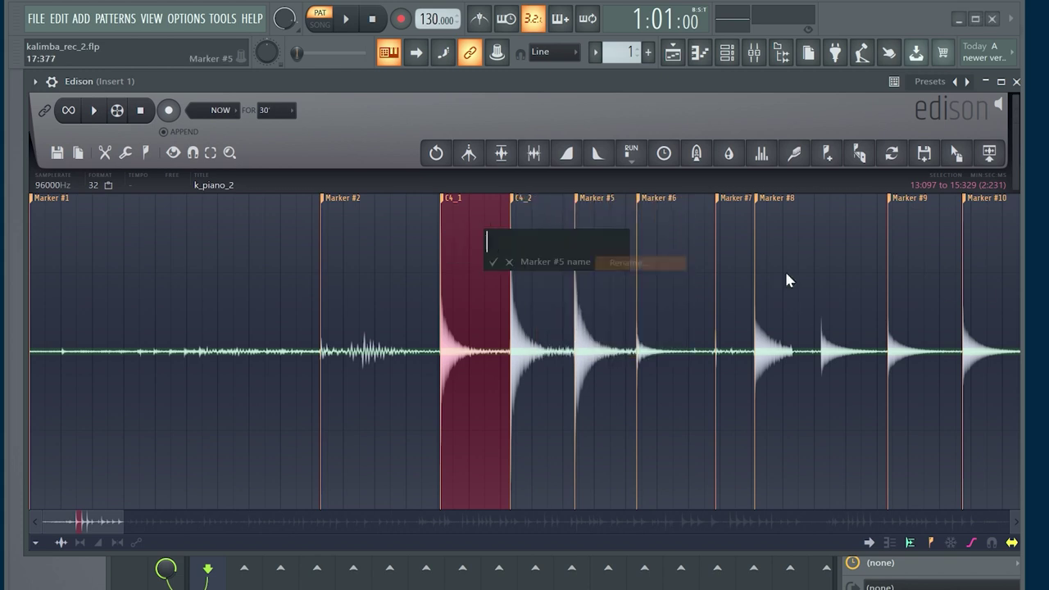
{"action": "type", "text": "C4_3"}
{"action": "key", "text": "Return"}
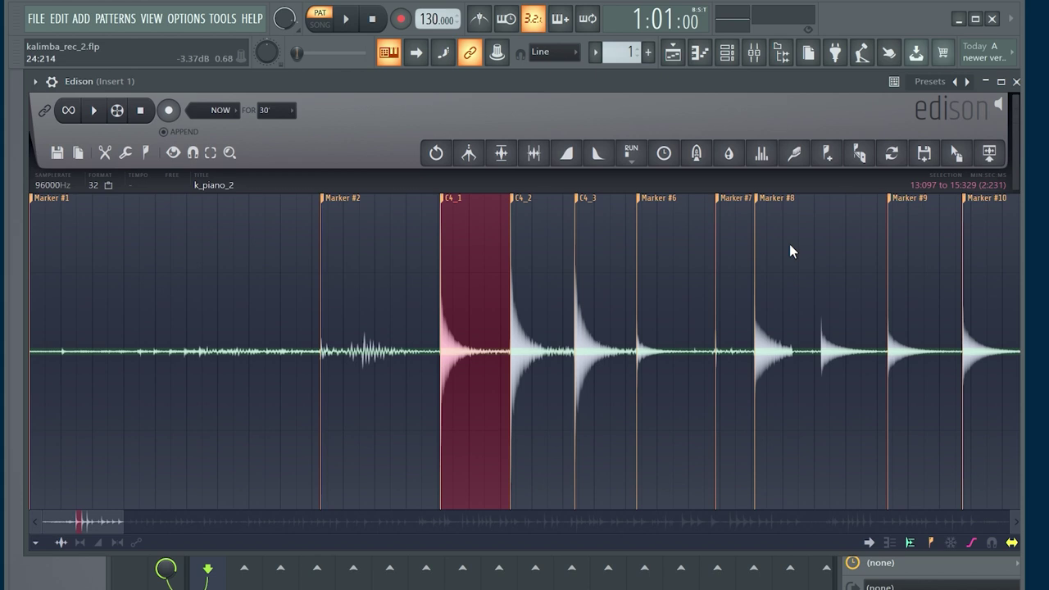
Step: Export every region as a separate WAV file with the k_piano_ prefix removed
{"action": "left_click", "coordinate": [58, 153]}
{"action": "mouse_move", "coordinate": [113, 241]}
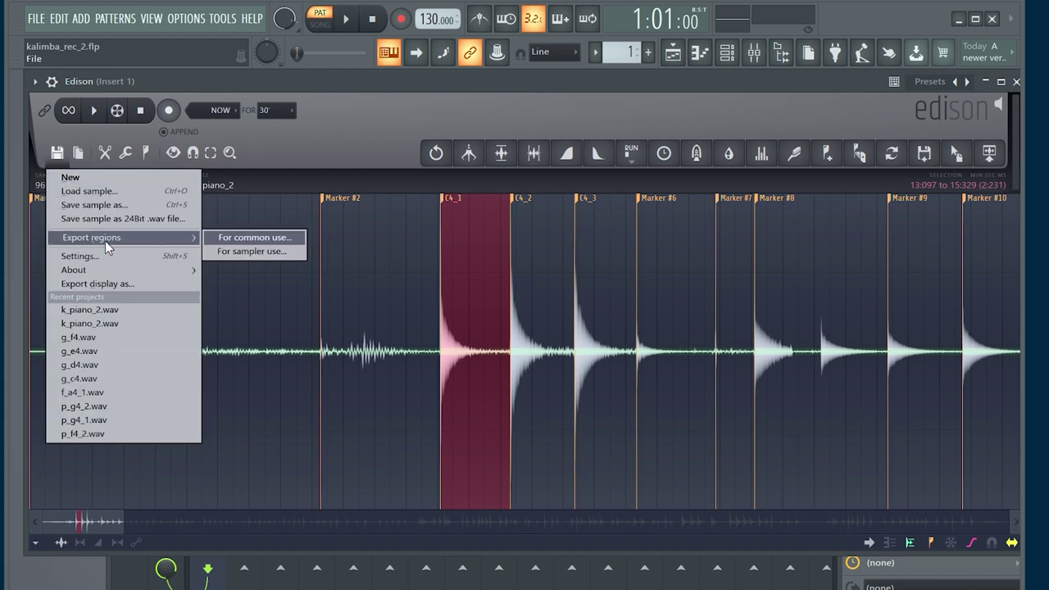
{"action": "left_click", "coordinate": [275, 235]}
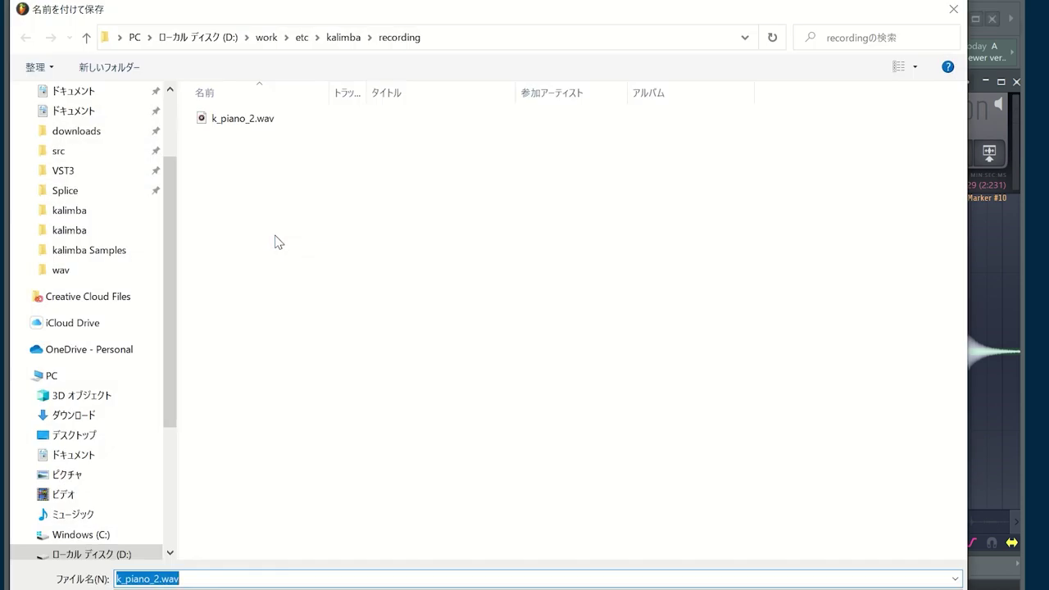
{"action": "left_click", "coordinate": [154, 579]}
{"action": "key", "text": "Delete"}
{"action": "key", "text": "BackSpace"}
{"action": "key", "text": "BackSpace"}
{"action": "key", "text": "BackSpace"}
{"action": "key", "text": "BackSpace"}
{"action": "key", "text": "BackSpace"}
{"action": "key", "text": "BackSpace"}
{"action": "key", "text": "BackSpace"}
{"action": "key", "text": "BackSpace"}
{"action": "key", "text": "Return"}
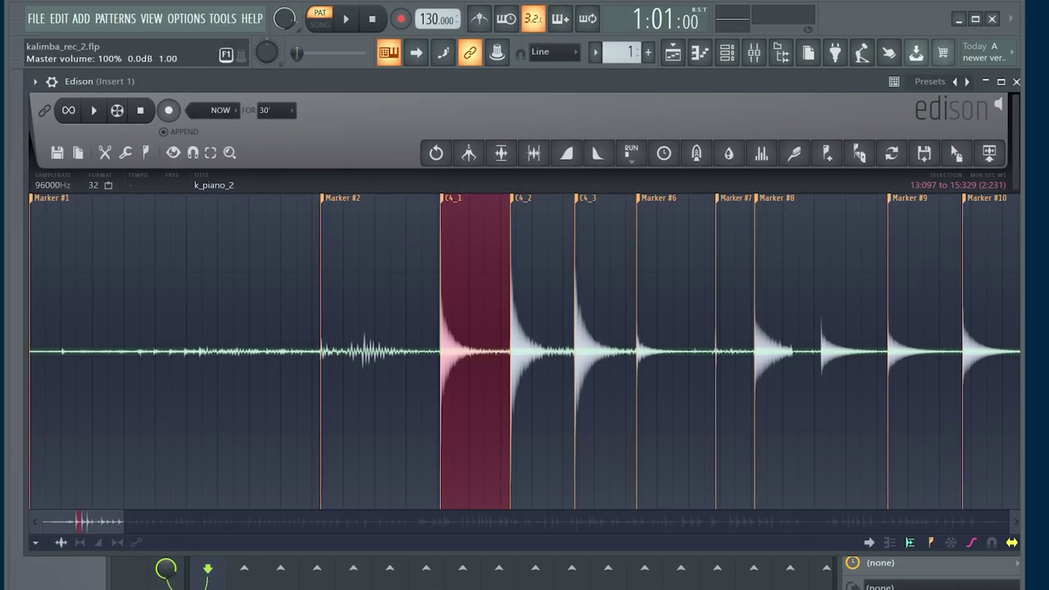
{"action": "key", "text": "Down"}
{"action": "key", "text": "Down"}
{"action": "key", "text": "Down"}
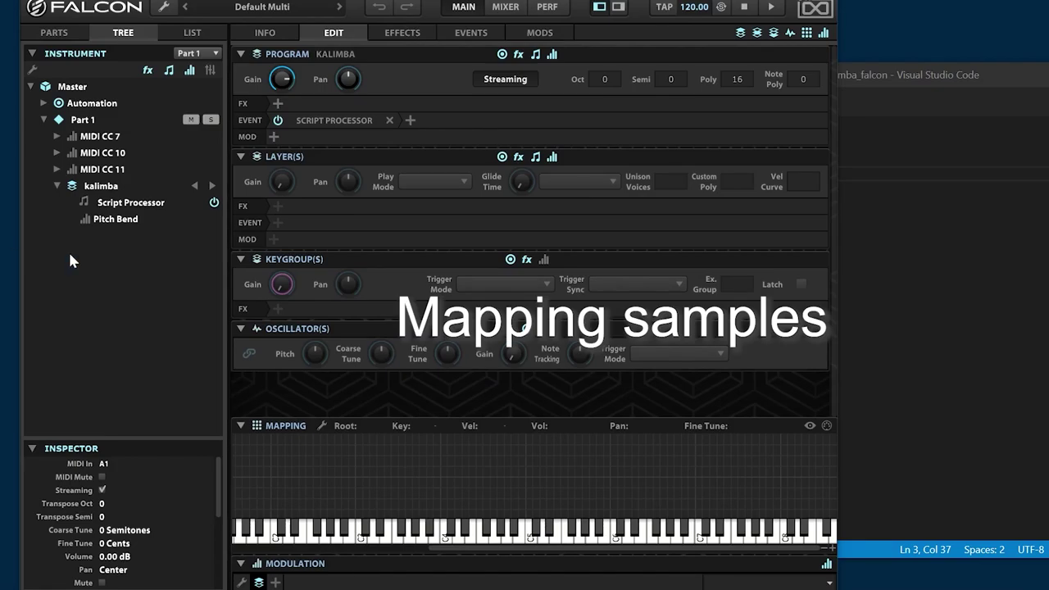
Step: Collapse the Program, Layer and Keygroup rows, enlarge the mapping grid, and zoom around C4–C5
{"action": "left_click", "coordinate": [241, 54]}
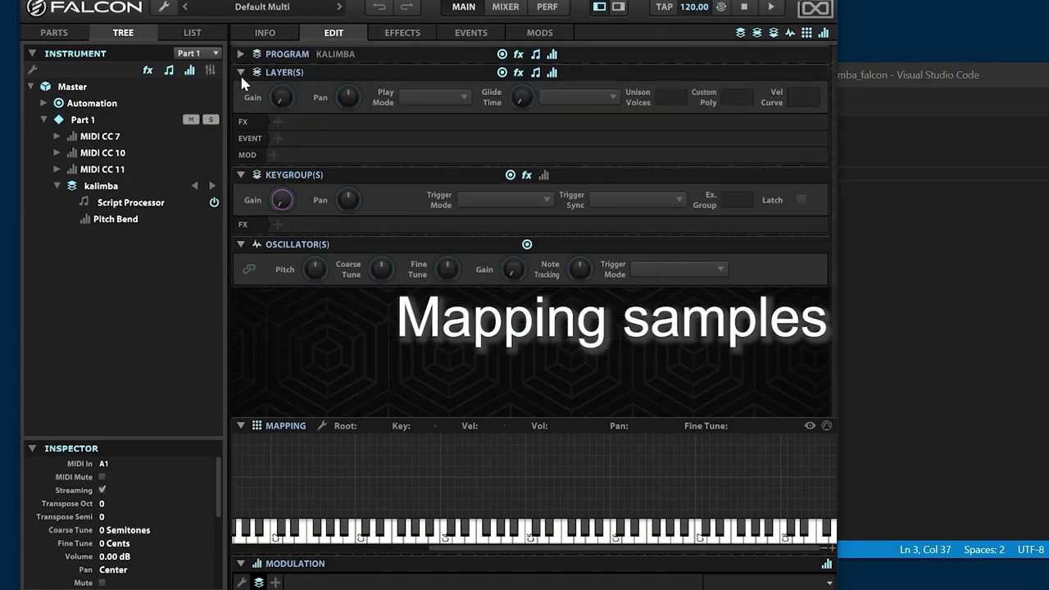
{"action": "left_click", "coordinate": [240, 72]}
{"action": "left_click", "coordinate": [243, 91]}
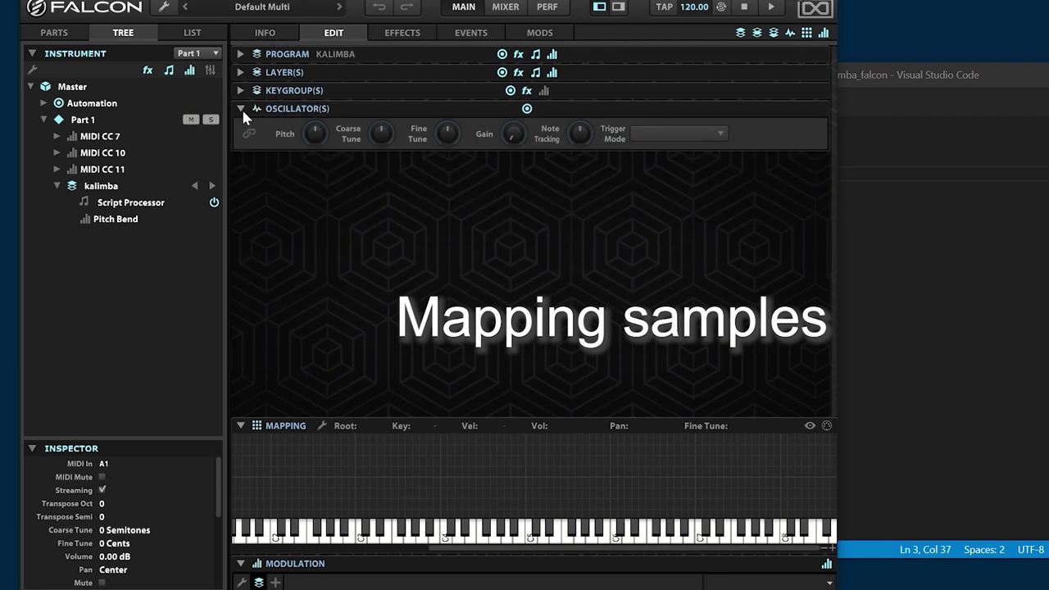
{"action": "left_click", "coordinate": [242, 108]}
{"action": "left_click_drag", "start_coordinate": [586, 431], "coordinate": [609, 263]}
{"action": "scroll", "coordinate": [823, 556], "scroll_direction": "down", "scroll_amount": 3}
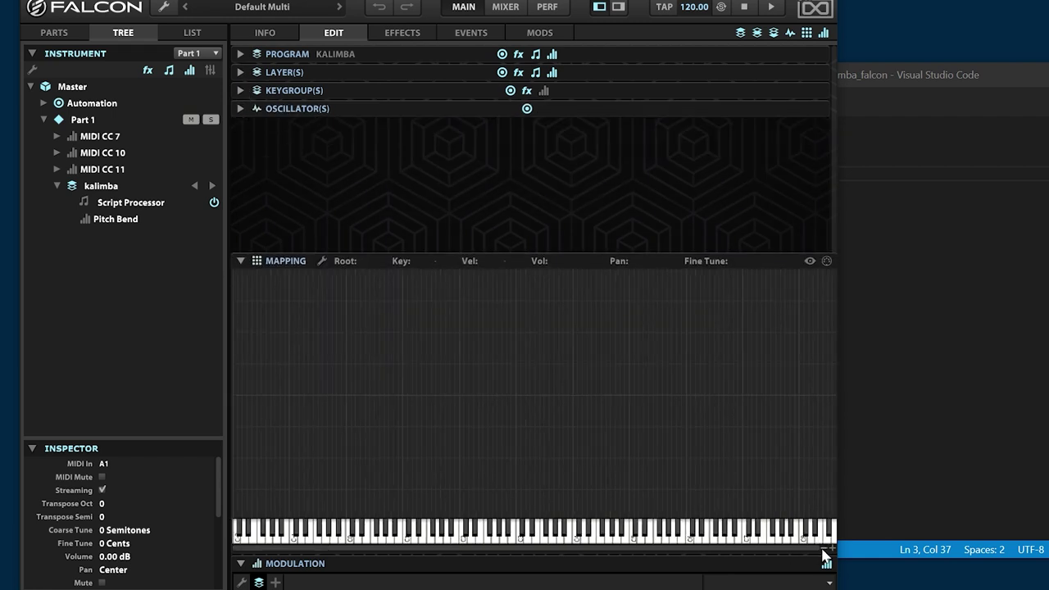
{"action": "left_click_drag", "start_coordinate": [665, 260], "coordinate": [672, 284]}
{"action": "left_click", "coordinate": [240, 109]}
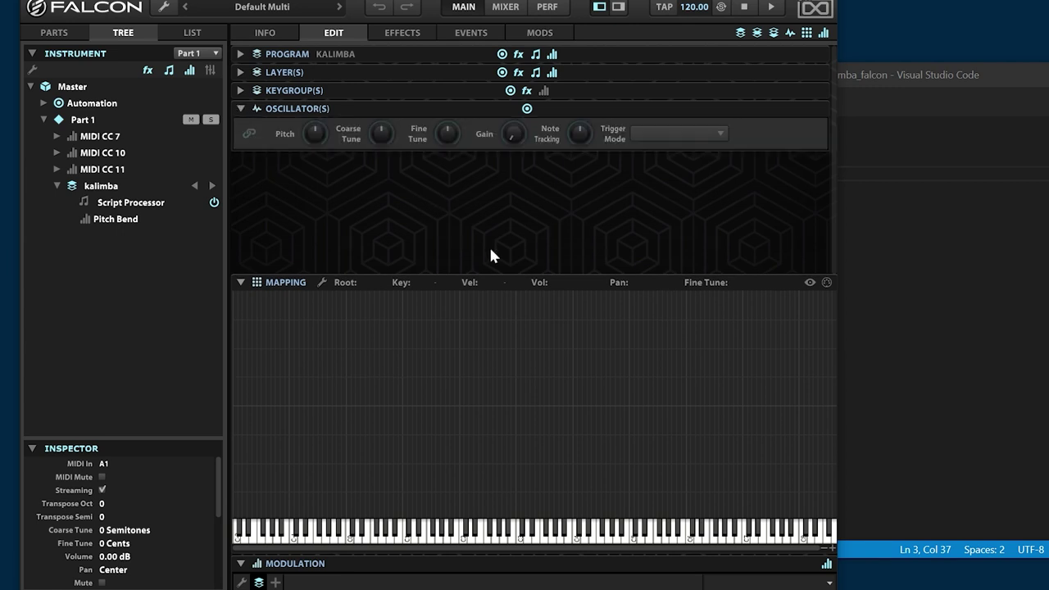
{"action": "scroll", "coordinate": [830, 556], "scroll_direction": "up", "scroll_amount": 3}
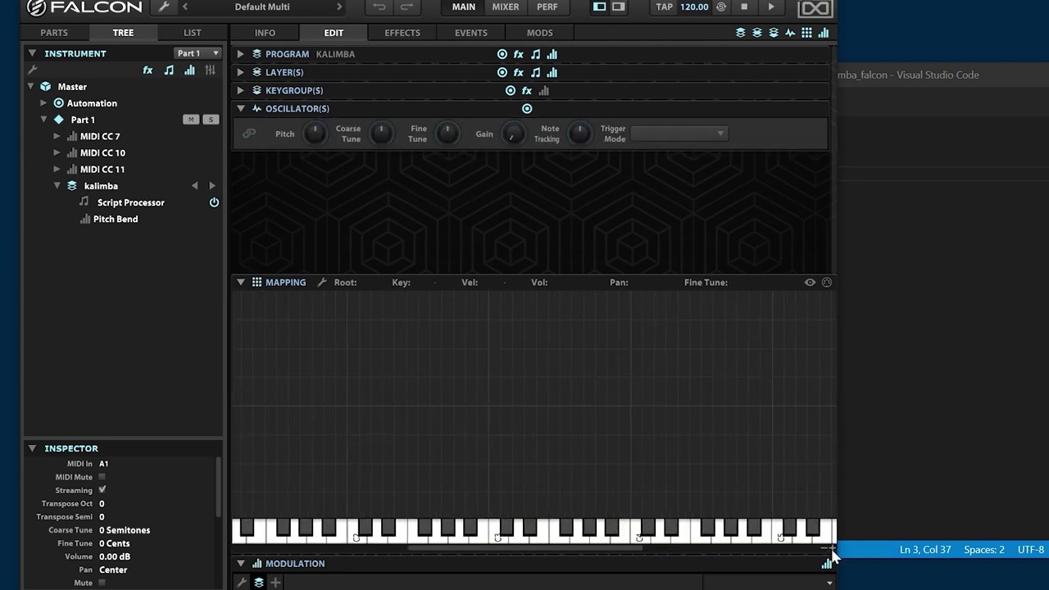
{"action": "scroll", "coordinate": [833, 556], "scroll_direction": "up", "scroll_amount": 1}
{"action": "scroll", "coordinate": [832, 556], "scroll_direction": "up", "scroll_amount": 1}
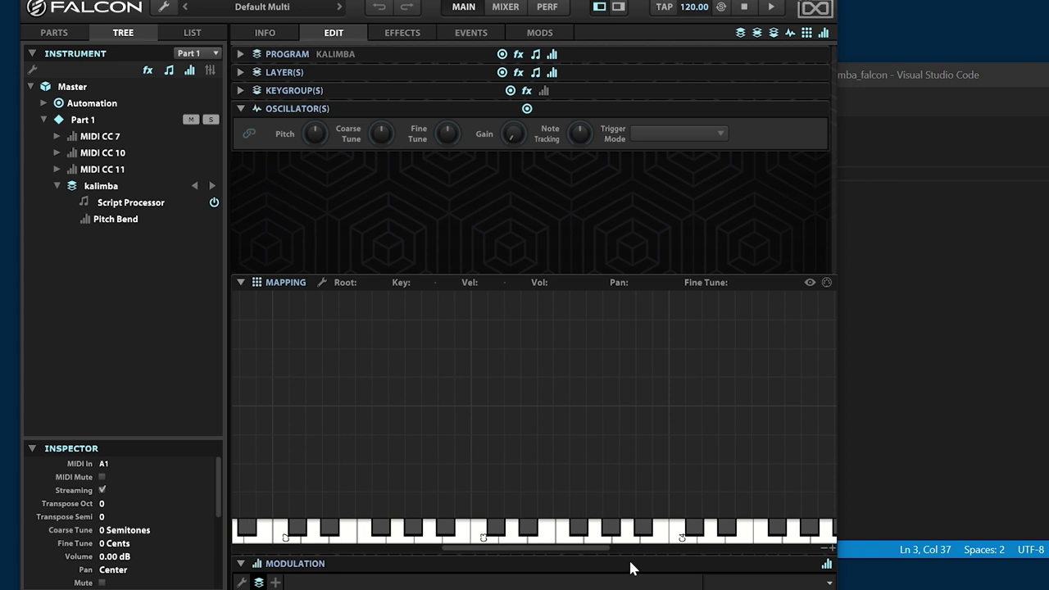
Step: Drop the f_ kalimba WAV samples into the mapping editor and zoom in
{"action": "left_click_drag", "start_coordinate": [538, 554], "coordinate": [616, 549]}
{"action": "left_click_drag", "start_coordinate": [2, 447], "coordinate": [297, 510]}
{"action": "left_click", "coordinate": [832, 465]}
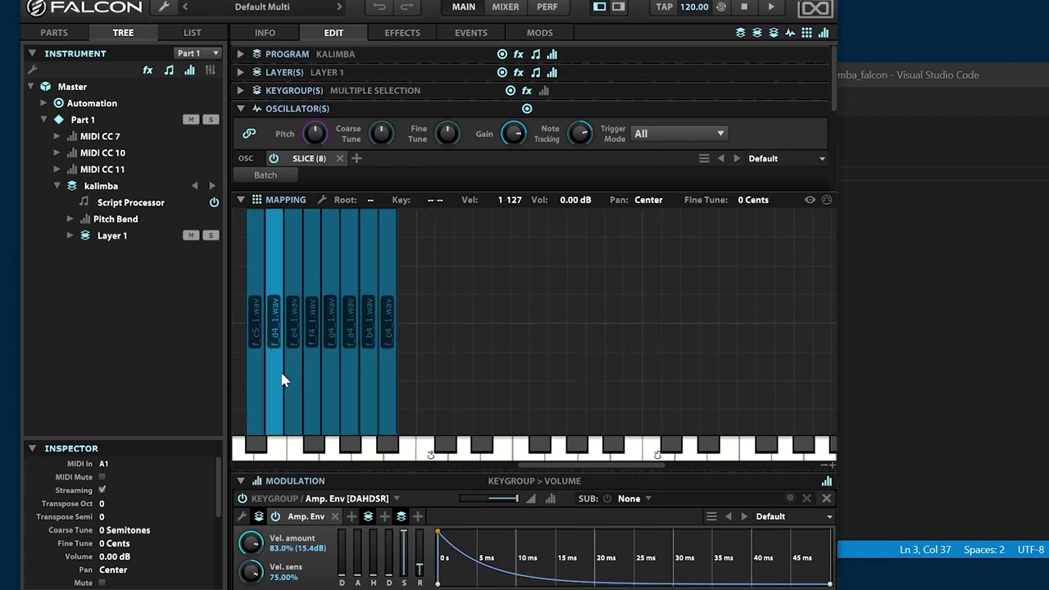
Step: Place keygroups f_c4 through f_c5 on their white keys from C4 to C5
{"action": "left_click_drag", "start_coordinate": [390, 383], "coordinate": [454, 382]}
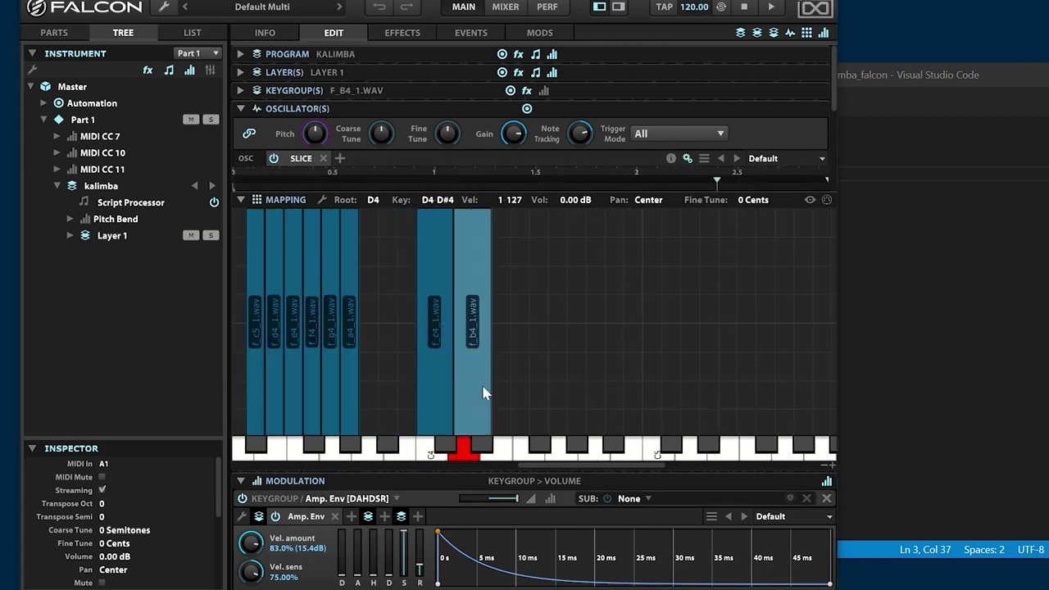
{"action": "left_click_drag", "start_coordinate": [293, 383], "coordinate": [534, 396]}
{"action": "left_click_drag", "start_coordinate": [332, 404], "coordinate": [604, 394]}
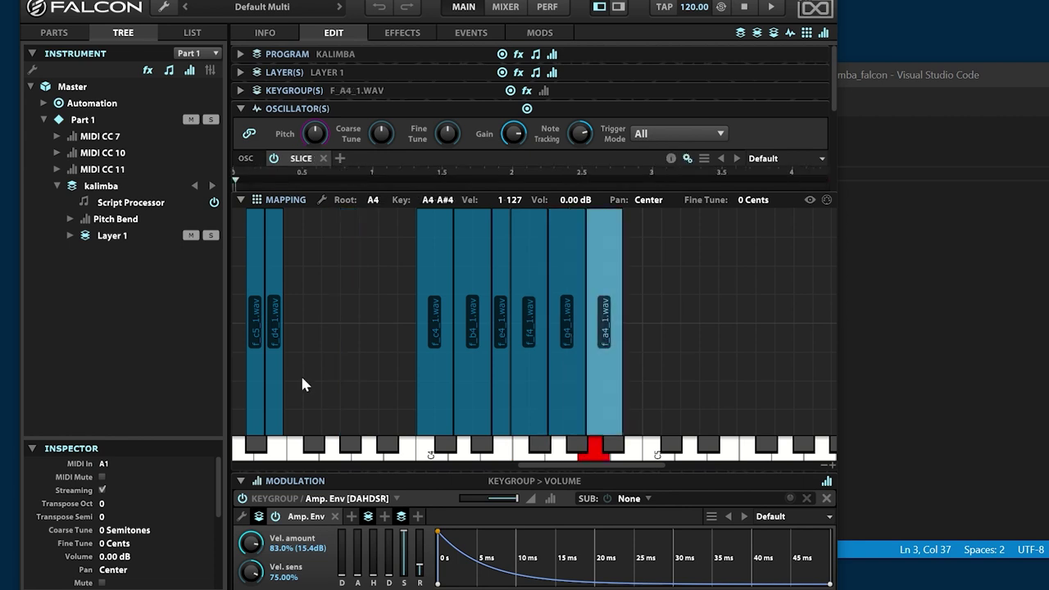
{"action": "left_click_drag", "start_coordinate": [462, 373], "coordinate": [642, 379]}
{"action": "left_click_drag", "start_coordinate": [275, 381], "coordinate": [492, 383]}
{"action": "left_click_drag", "start_coordinate": [260, 398], "coordinate": [651, 385]}
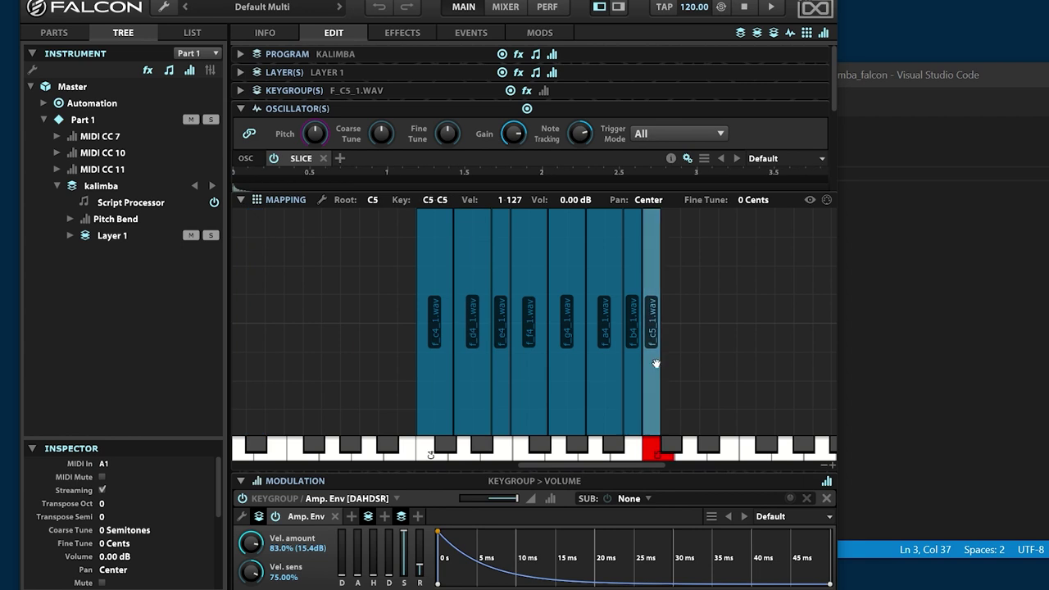
Step: Select all eight keygroups
{"action": "left_click", "coordinate": [438, 394]}
{"action": "right_click", "coordinate": [437, 392]}
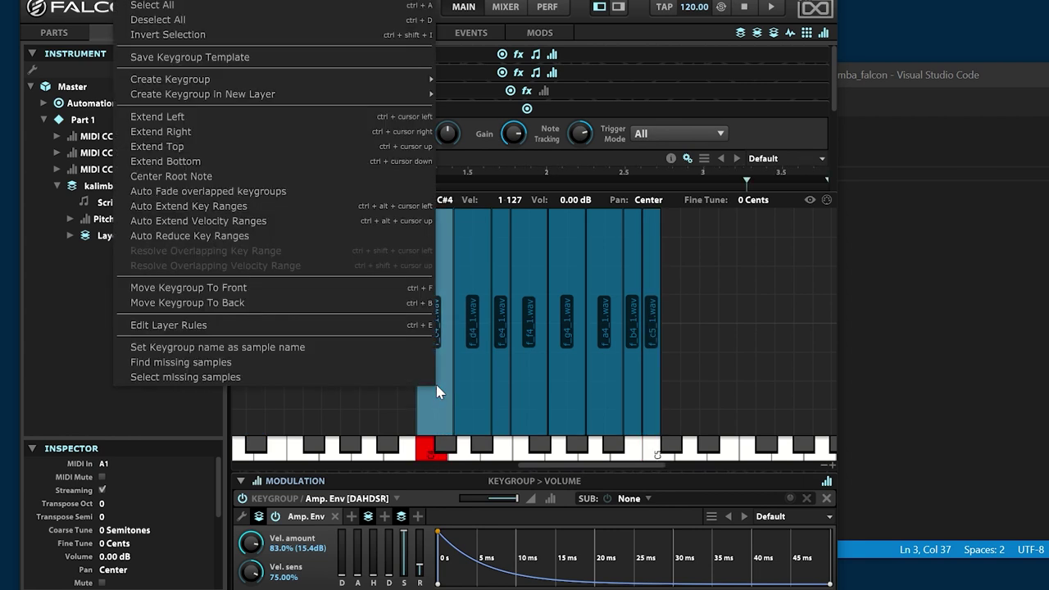
{"action": "left_click", "coordinate": [206, 8]}
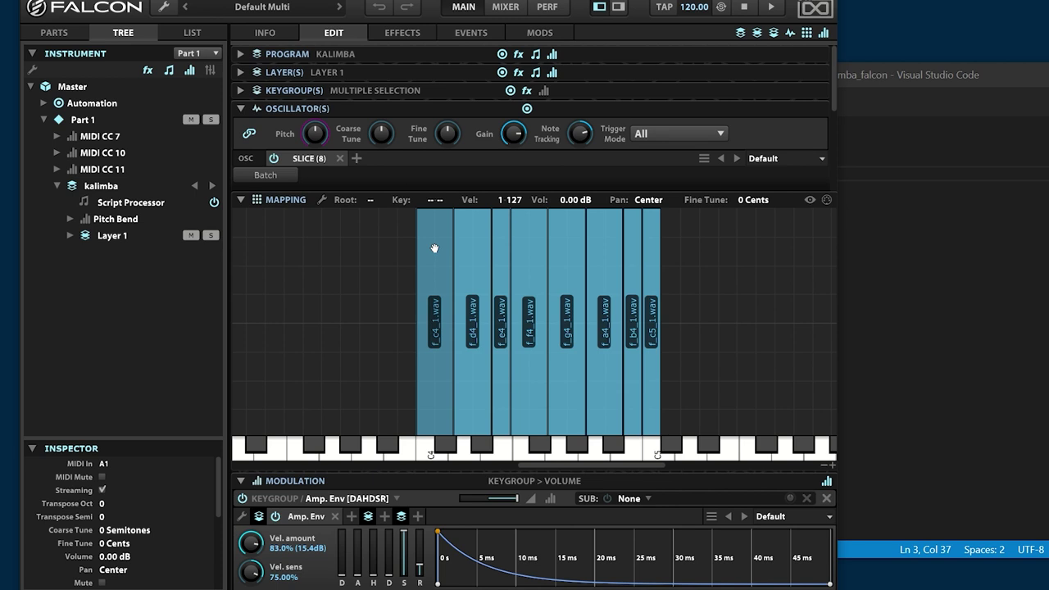
Step: Switch the eight f_ oscillators from Slice to Sample and set them all to one-shot playback
{"action": "left_click", "coordinate": [321, 161]}
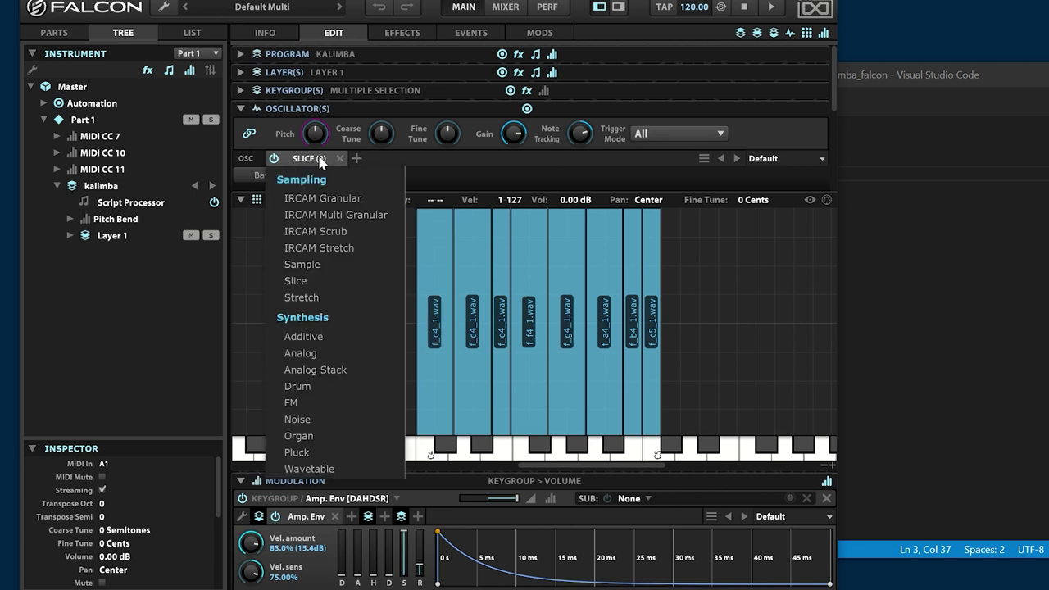
{"action": "left_click", "coordinate": [332, 273]}
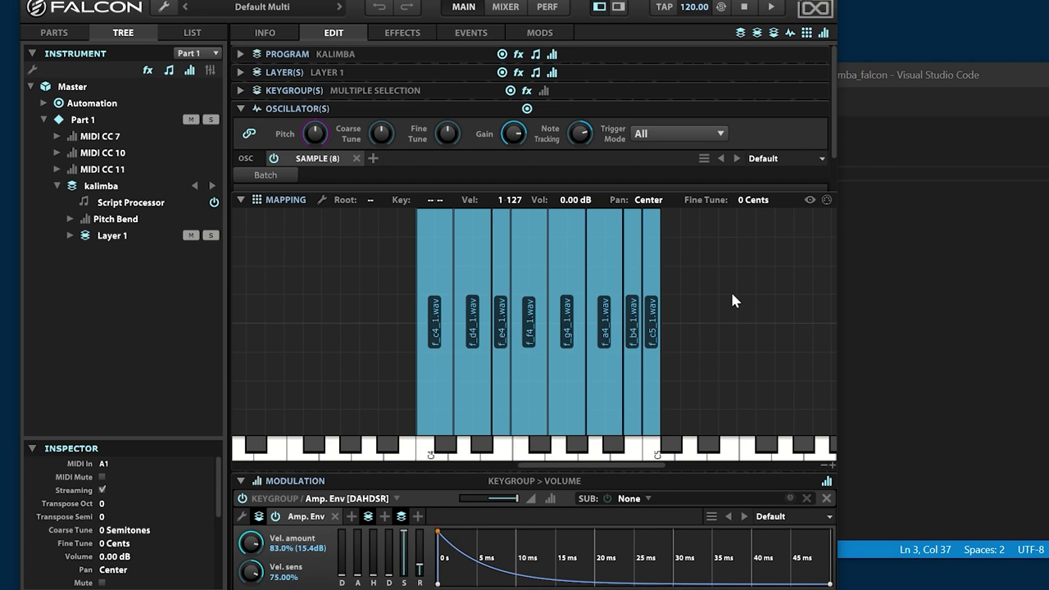
{"action": "left_click", "coordinate": [280, 177]}
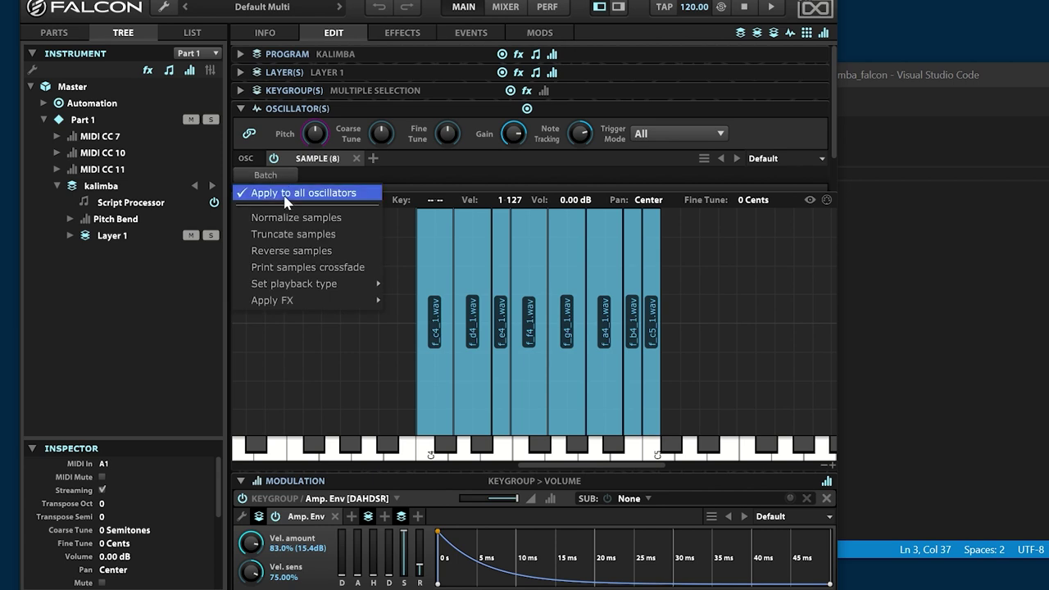
{"action": "mouse_move", "coordinate": [345, 284]}
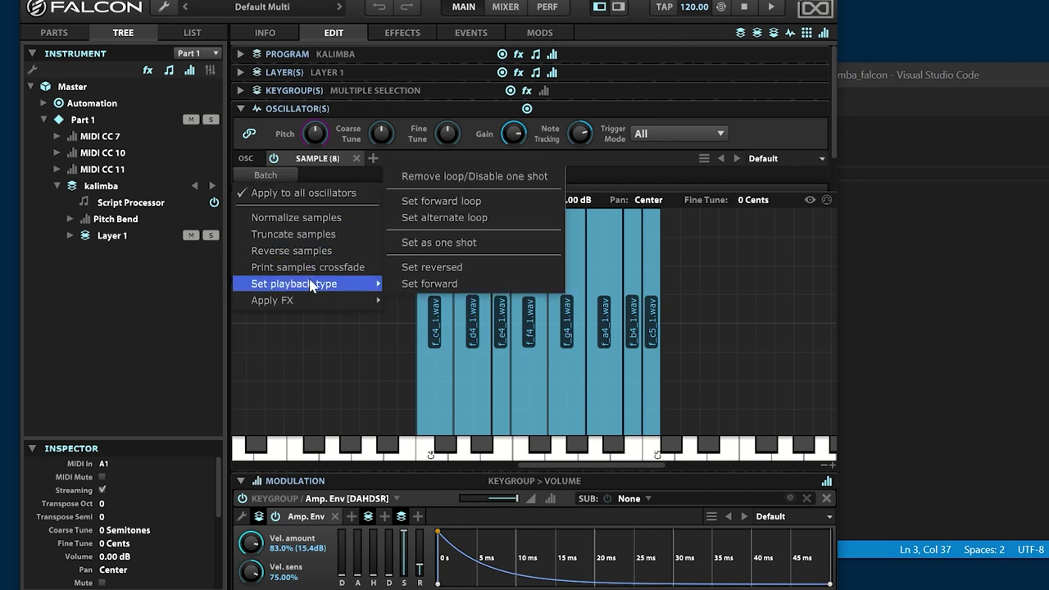
{"action": "left_click", "coordinate": [514, 244]}
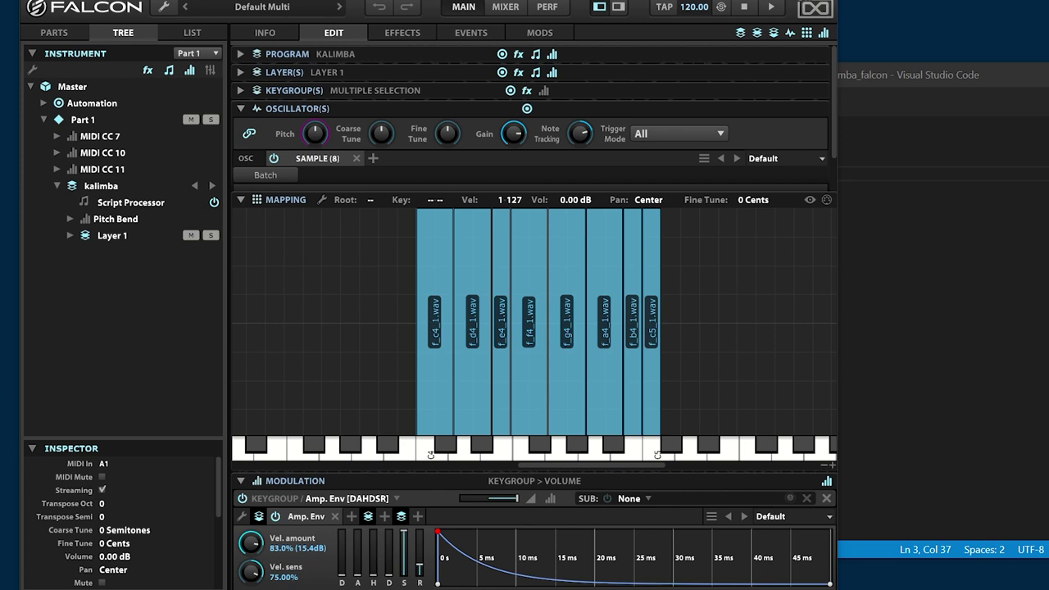
Step: Deselect all and limit the f_ keygroups to velocities 64–127
{"action": "left_click", "coordinate": [438, 391]}
{"action": "right_click", "coordinate": [438, 391]}
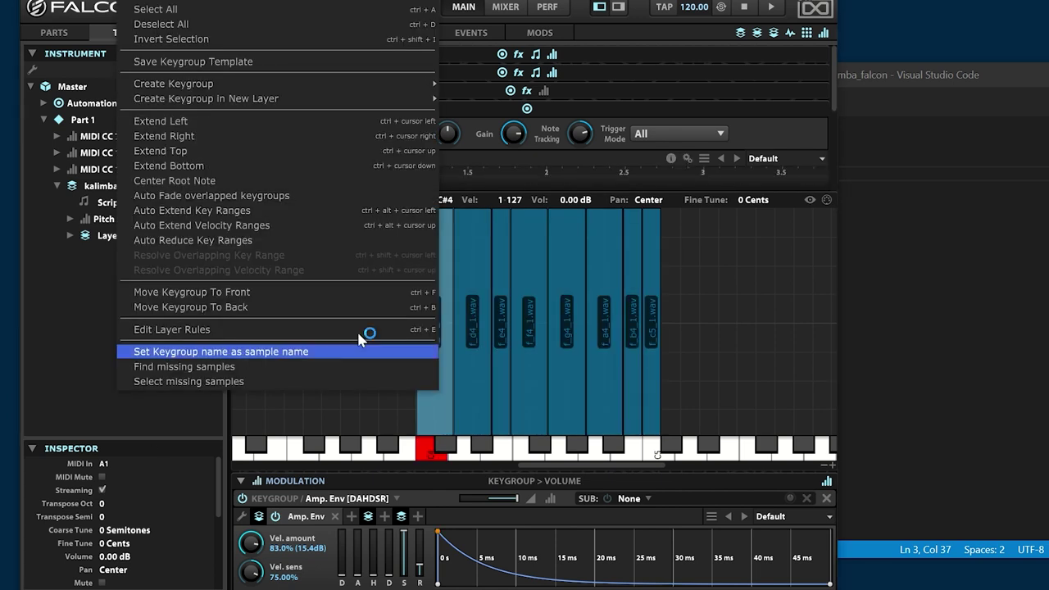
{"action": "left_click", "coordinate": [289, 24]}
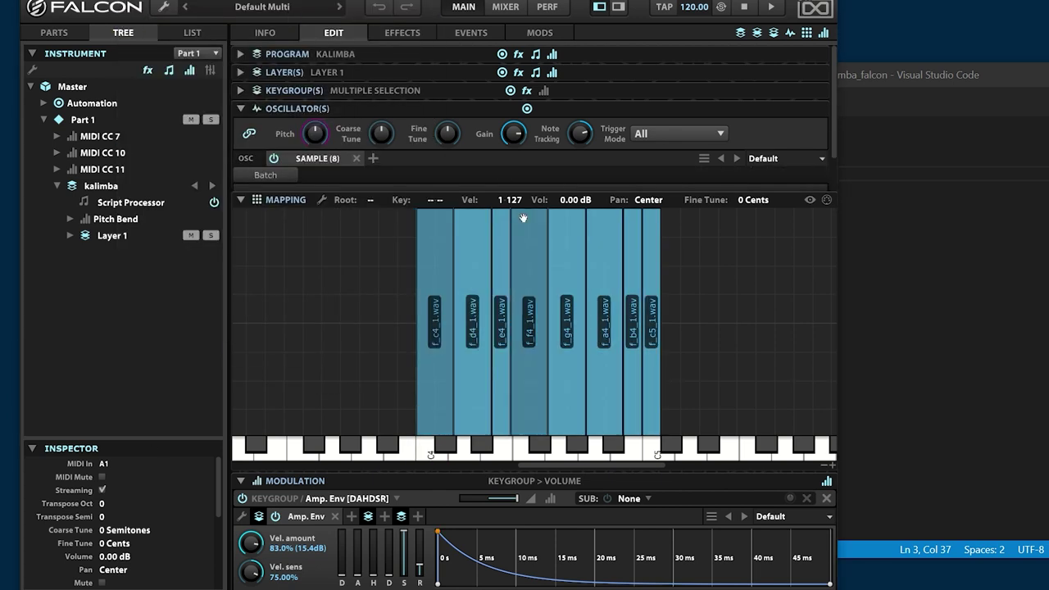
{"action": "double_click", "coordinate": [497, 200]}
{"action": "type", "text": "64"}
{"action": "key", "text": "Return"}
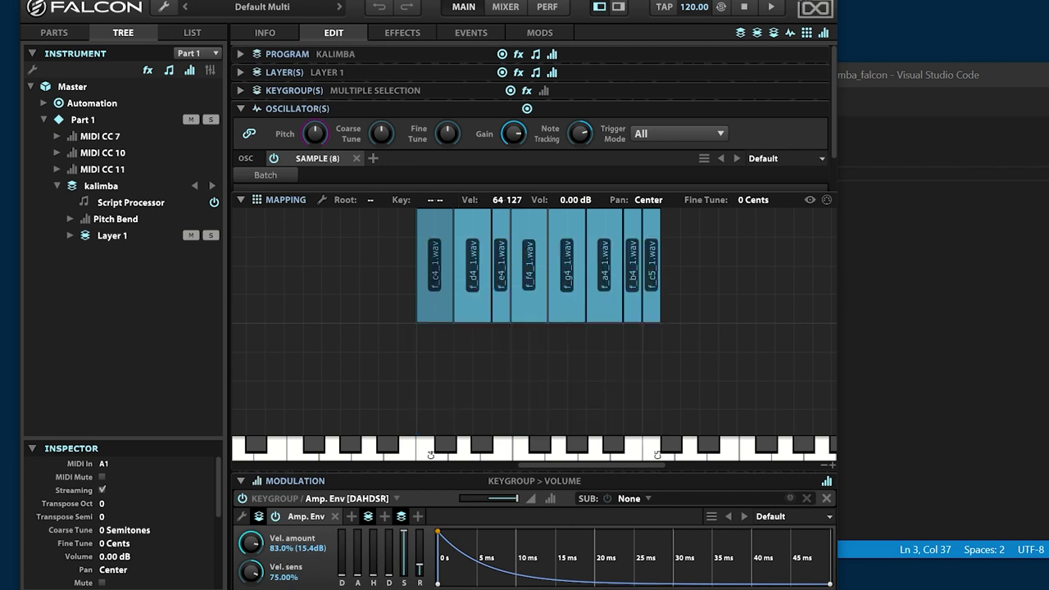
Step: Drop the p_ kalimba samples into the mapping and place them on keys C4 through C5
{"action": "left_click_drag", "start_coordinate": [18, 562], "coordinate": [265, 426]}
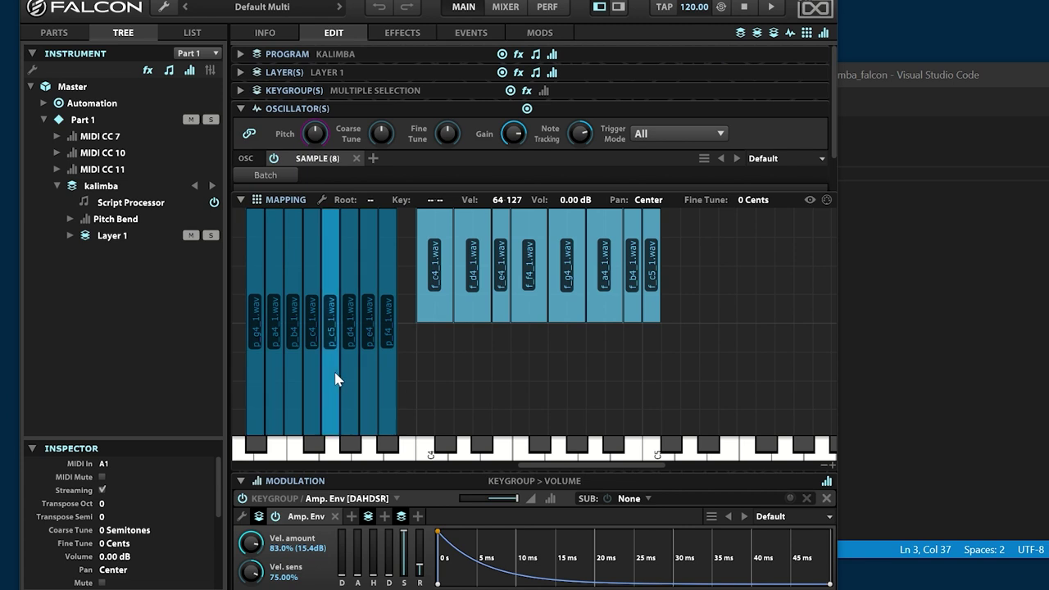
{"action": "left_click", "coordinate": [417, 381]}
{"action": "left_click_drag", "start_coordinate": [435, 377], "coordinate": [445, 369]}
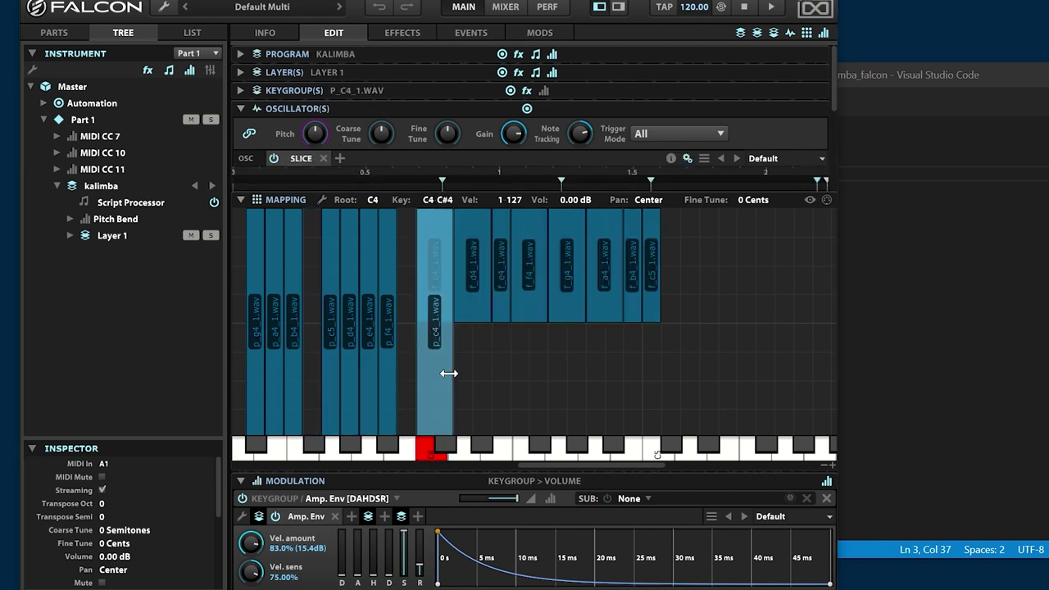
{"action": "left_click", "coordinate": [347, 386]}
{"action": "left_click_drag", "start_coordinate": [347, 386], "coordinate": [474, 393]}
{"action": "left_click_drag", "start_coordinate": [387, 393], "coordinate": [537, 385]}
{"action": "left_click_drag", "start_coordinate": [254, 393], "coordinate": [580, 385]}
{"action": "left_click_drag", "start_coordinate": [276, 399], "coordinate": [611, 398]}
{"action": "left_click_drag", "start_coordinate": [296, 381], "coordinate": [632, 385]}
{"action": "left_click_drag", "start_coordinate": [332, 386], "coordinate": [651, 385]}
Step: Select all eight p_ keygroups and set their velocity range to 1–63
{"action": "left_click", "coordinate": [430, 407]}
{"action": "left_click", "coordinate": [506, 410], "text": "shift"}
{"action": "left_click", "coordinate": [425, 405]}
{"action": "left_click", "coordinate": [471, 407], "text": "shift"}
{"action": "left_click", "coordinate": [524, 415], "text": "shift"}
{"action": "left_click", "coordinate": [590, 408], "text": "shift"}
{"action": "left_click", "coordinate": [637, 414], "text": "shift"}
{"action": "left_click", "coordinate": [653, 408], "text": "shift"}
{"action": "left_click", "coordinate": [515, 201]}
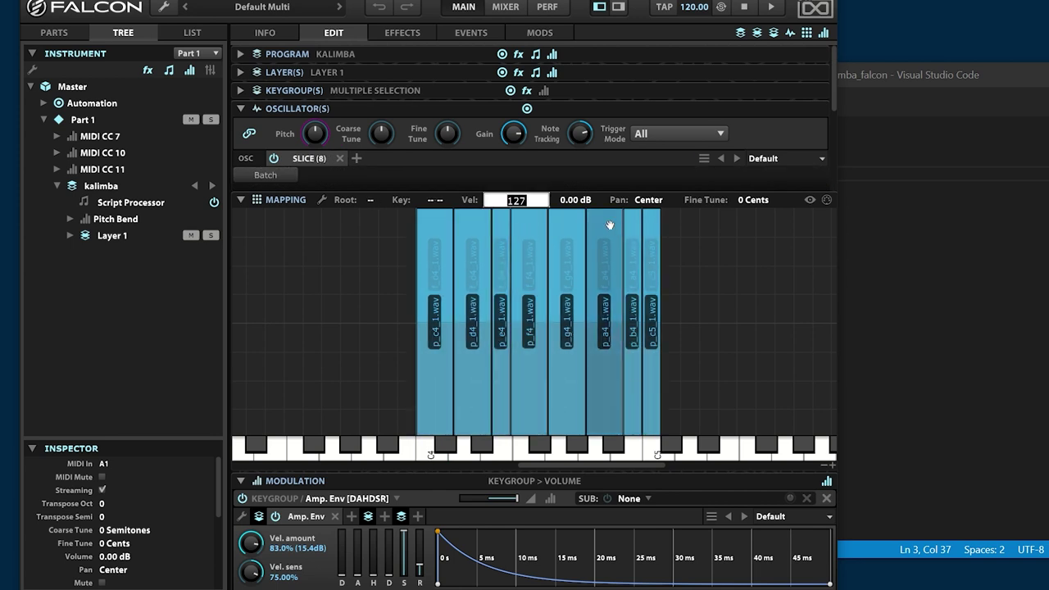
{"action": "type", "text": "63"}
{"action": "key", "text": "Return"}
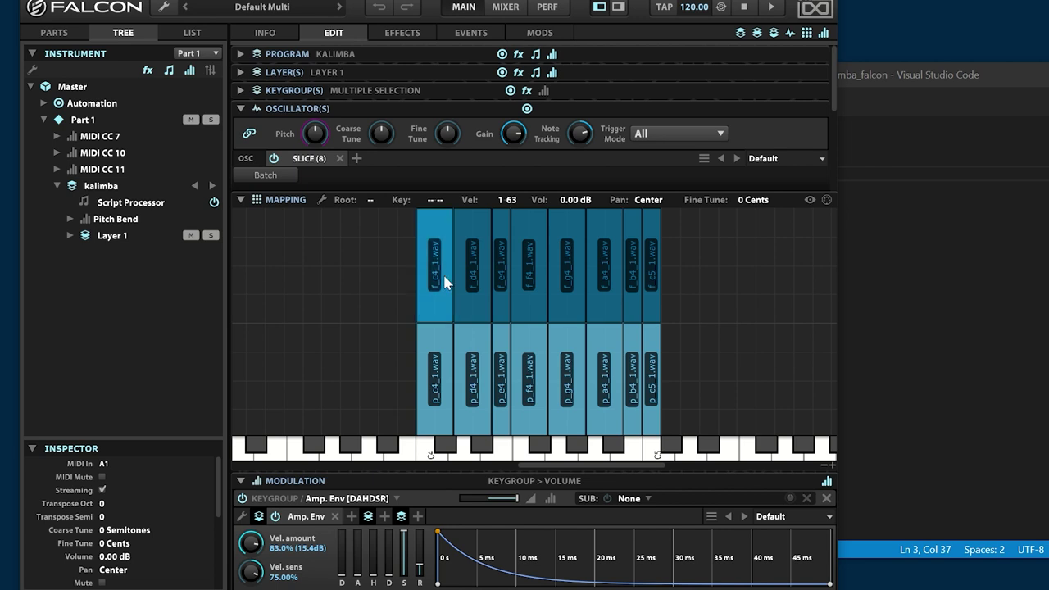
Step: Switch the eight p_ oscillators from Slice to Sample and set them all to one-shot playback
{"action": "left_click", "coordinate": [301, 159]}
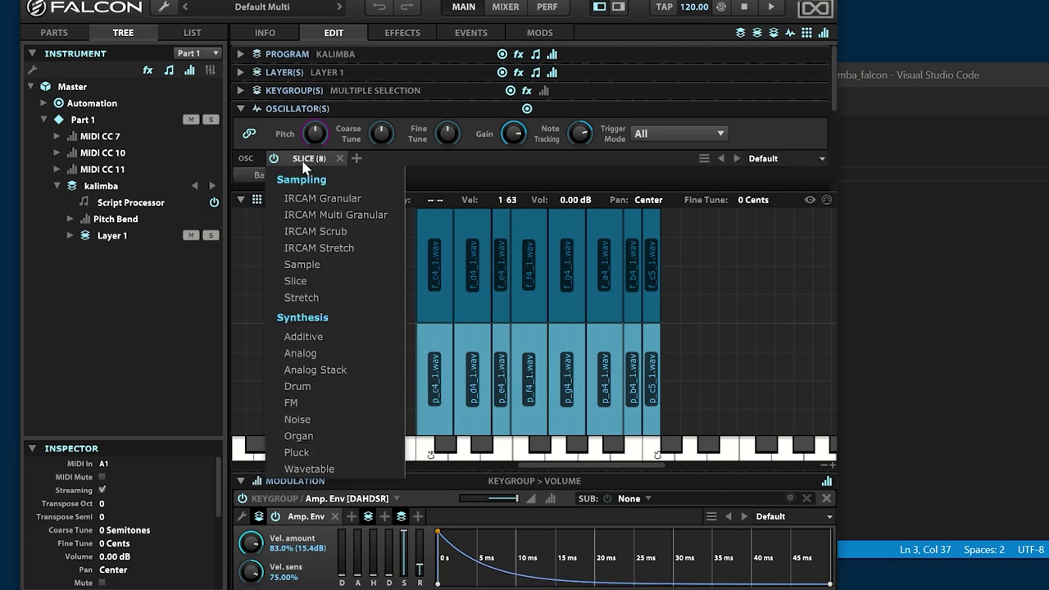
{"action": "left_click", "coordinate": [325, 262]}
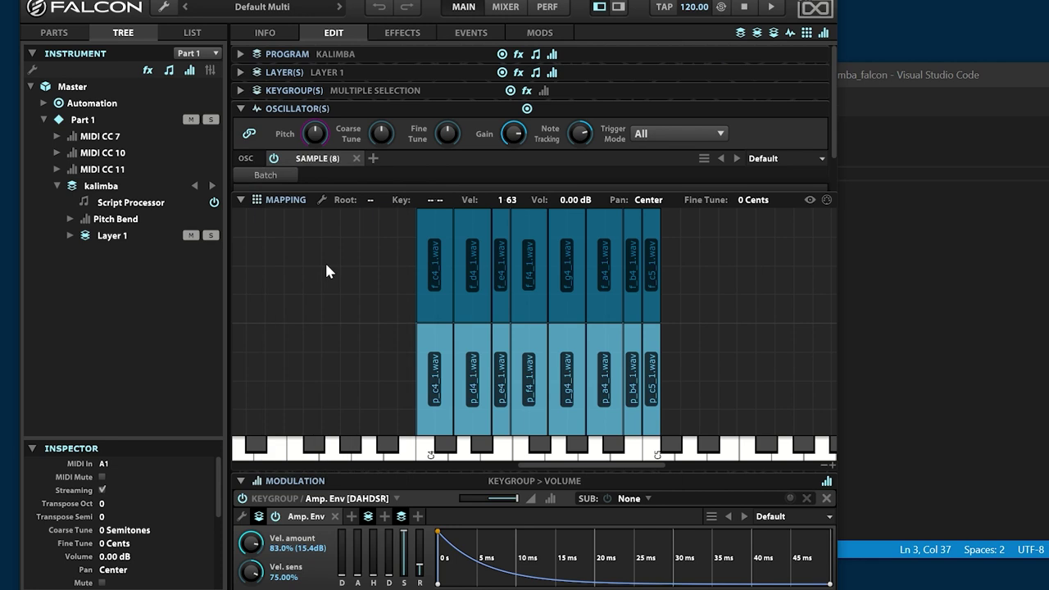
{"action": "left_click", "coordinate": [270, 178]}
{"action": "mouse_move", "coordinate": [318, 284]}
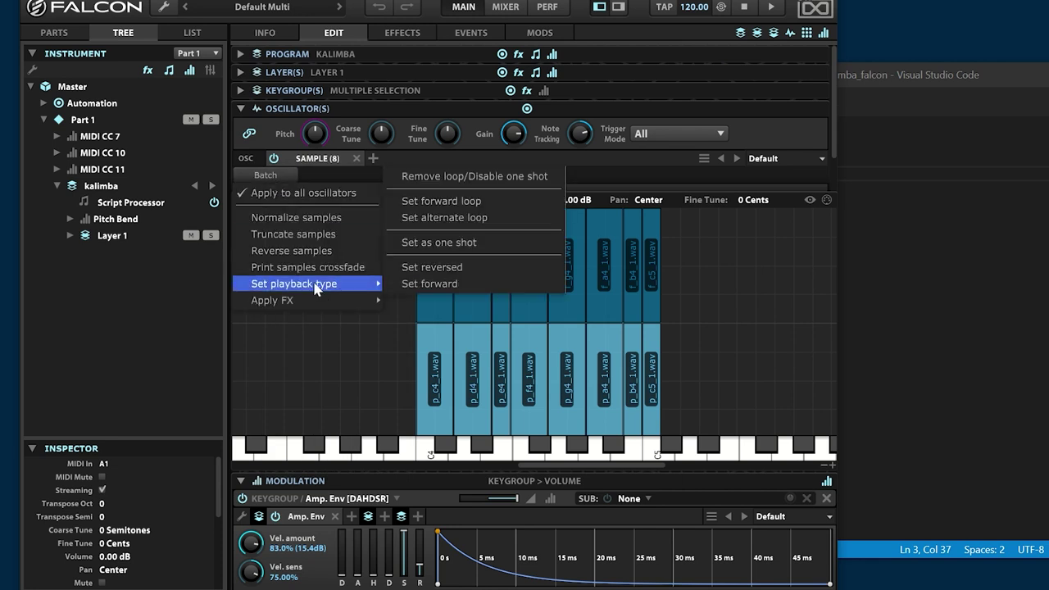
{"action": "left_click", "coordinate": [519, 243]}
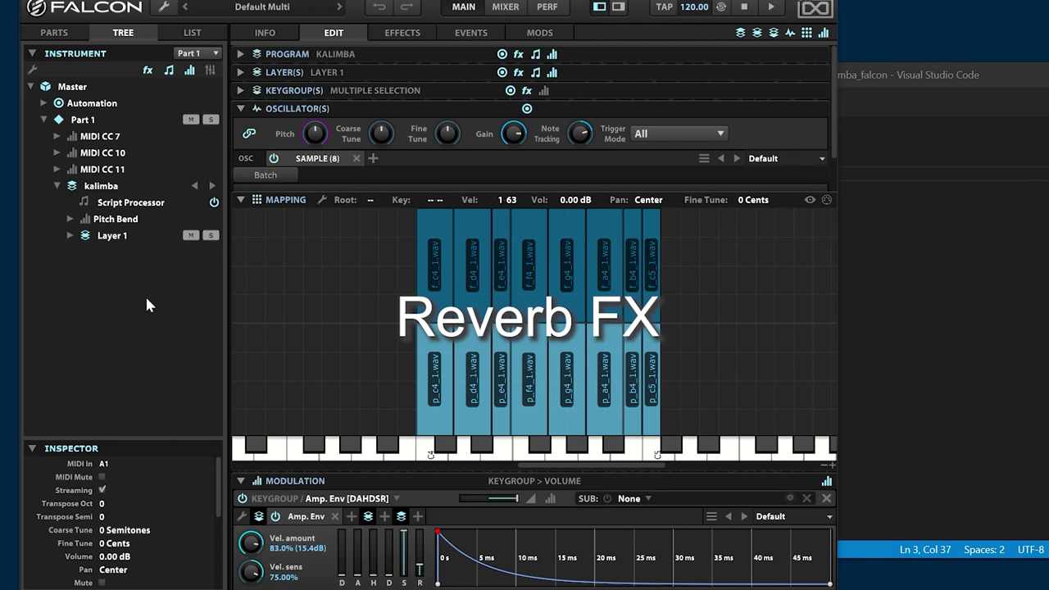
Step: Add a SparkVerb room reverb to the kalimba program's effects
{"action": "left_click", "coordinate": [108, 188]}
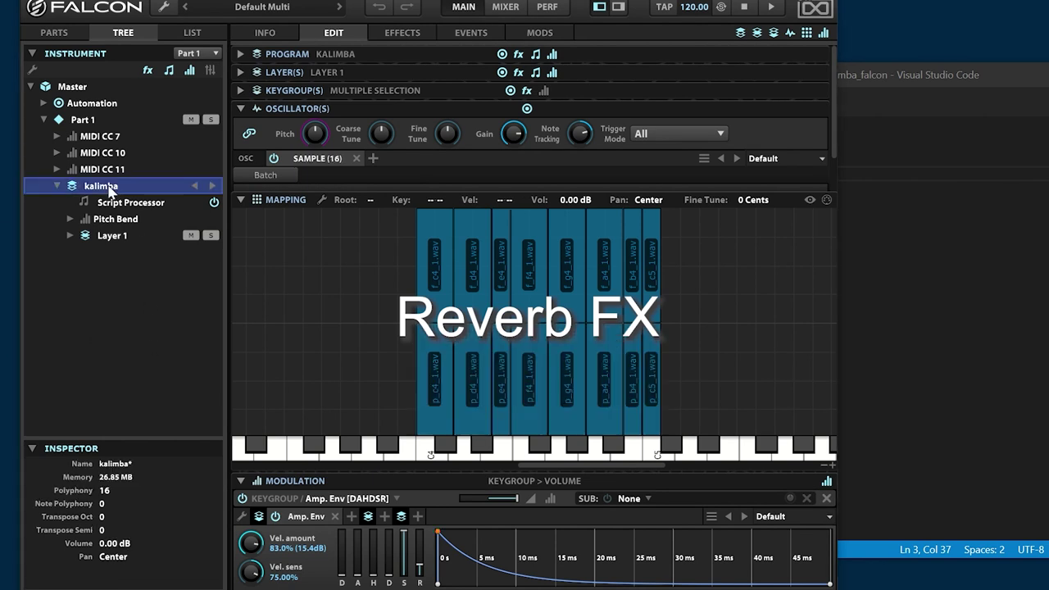
{"action": "right_click", "coordinate": [108, 187]}
{"action": "mouse_move", "coordinate": [153, 54]}
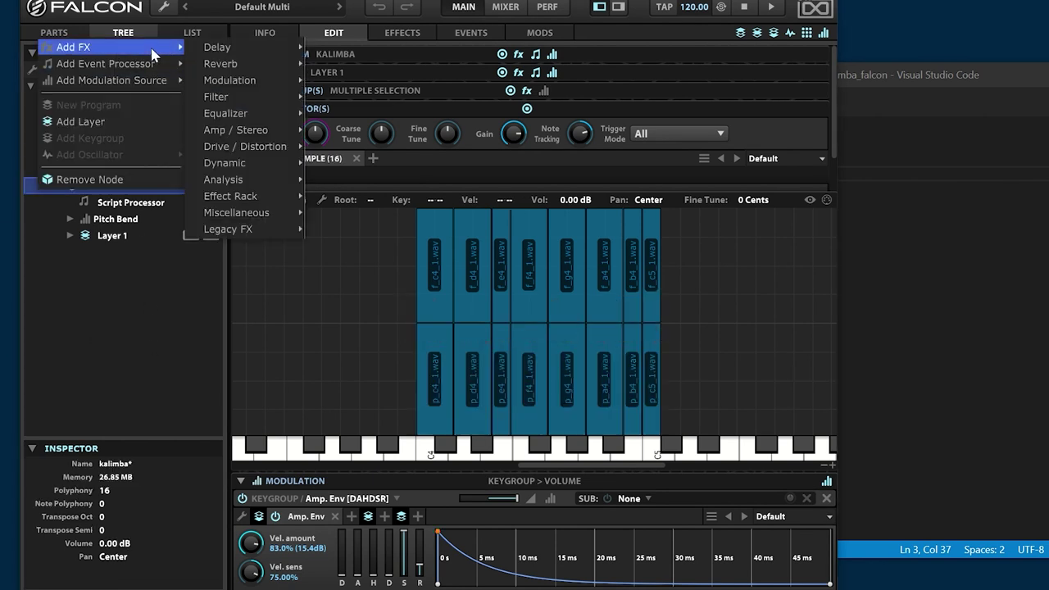
{"action": "mouse_move", "coordinate": [262, 66]}
{"action": "mouse_move", "coordinate": [352, 98]}
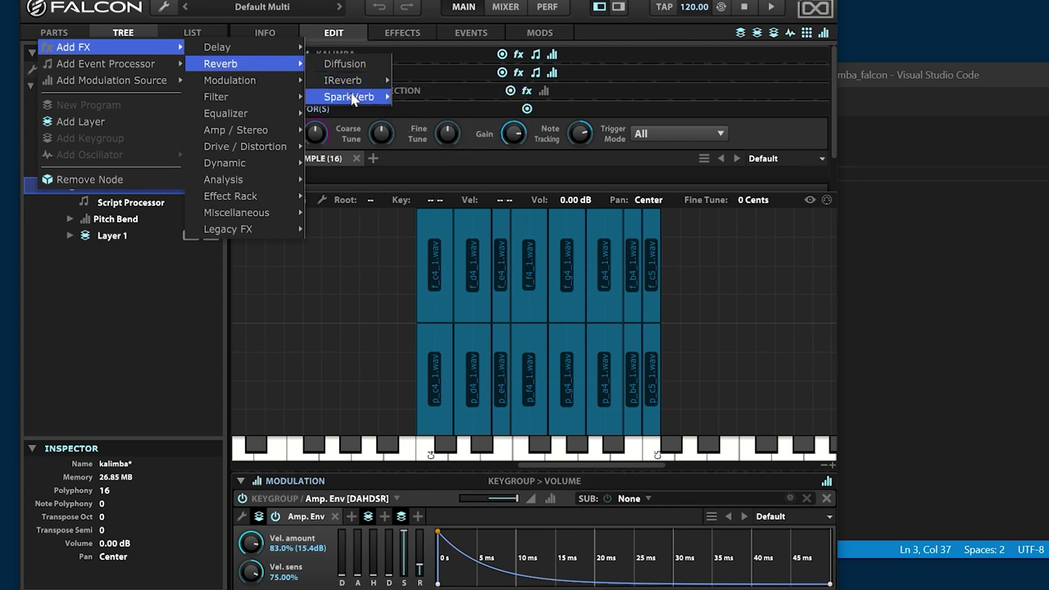
{"action": "mouse_move", "coordinate": [459, 180]}
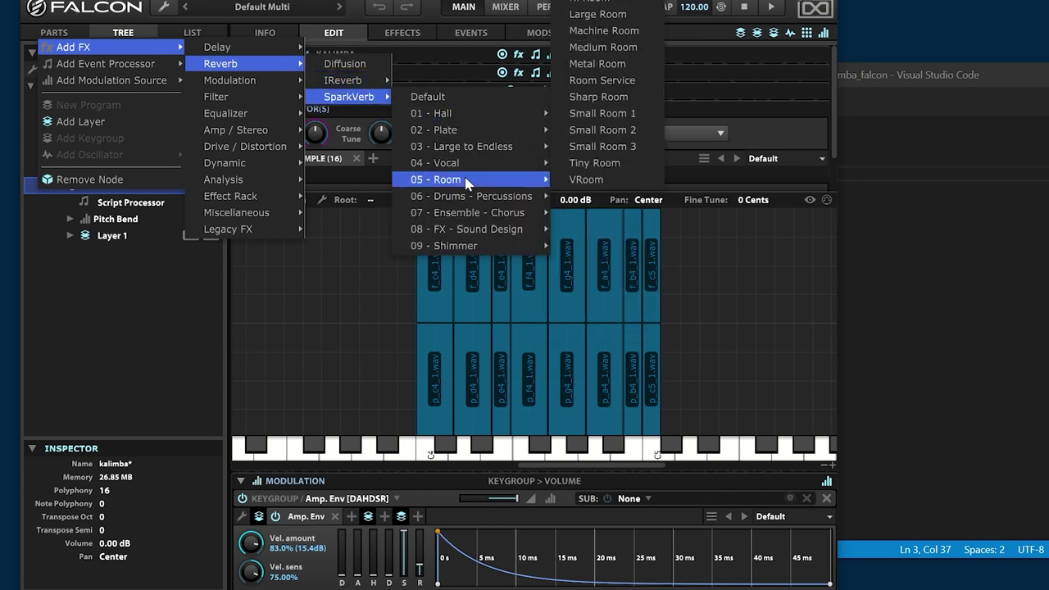
{"action": "left_click", "coordinate": [603, 46]}
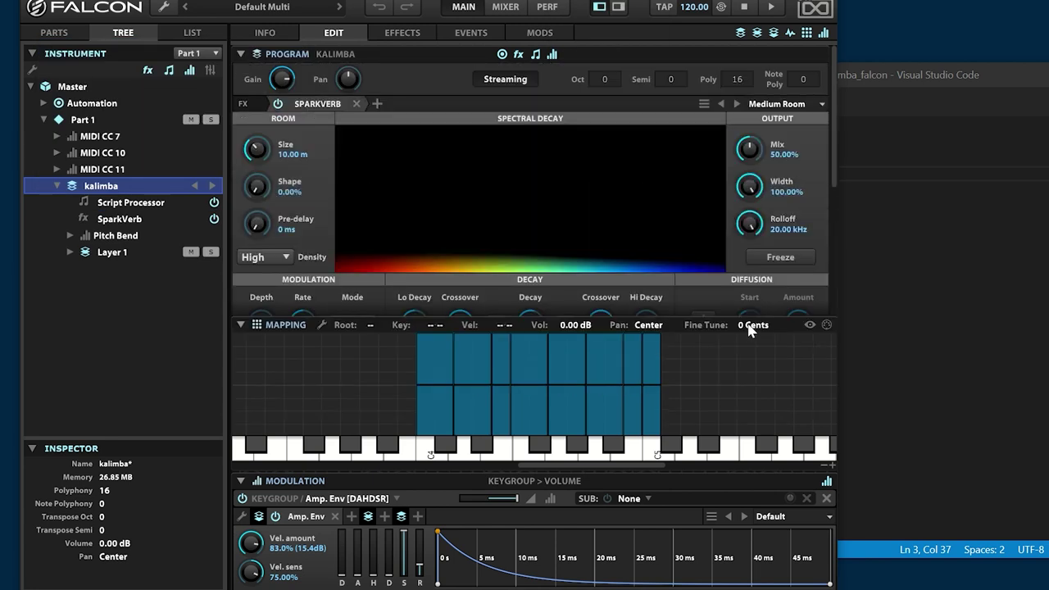
Step: Bring SparkVerb's decay and diffusion settings into view and play a kalimba note twice
{"action": "left_click_drag", "start_coordinate": [831, 287], "coordinate": [838, 197]}
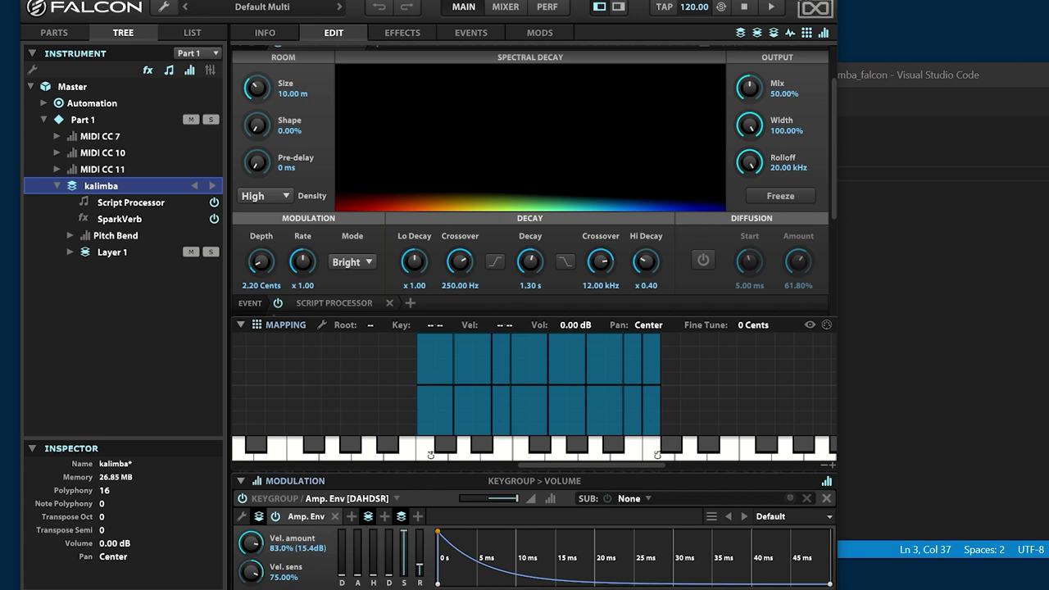
{"action": "left_click", "coordinate": [430, 454]}
{"action": "left_click", "coordinate": [430, 454]}
Step: Add an -- Fx block with reverb = Program.inserts[1] and a Reverb knob (0.2, range 0–1)
{"action": "left_click", "coordinate": [977, 230]}
{"action": "key", "text": "Return"}
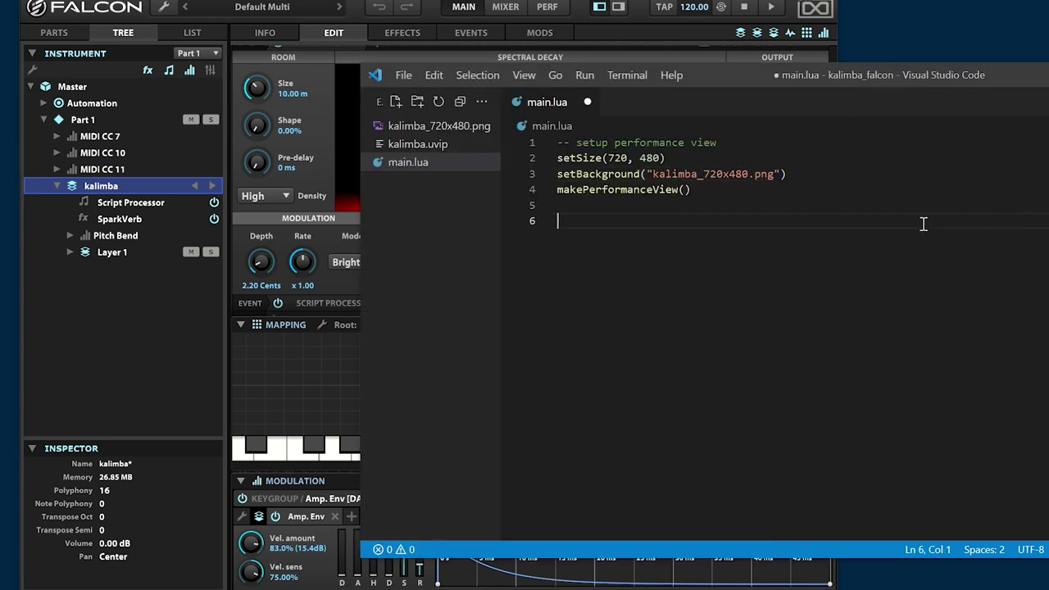
{"action": "type", "text": "-- Fx"}
{"action": "key", "text": "Return"}
{"action": "type", "text": "local rever"}
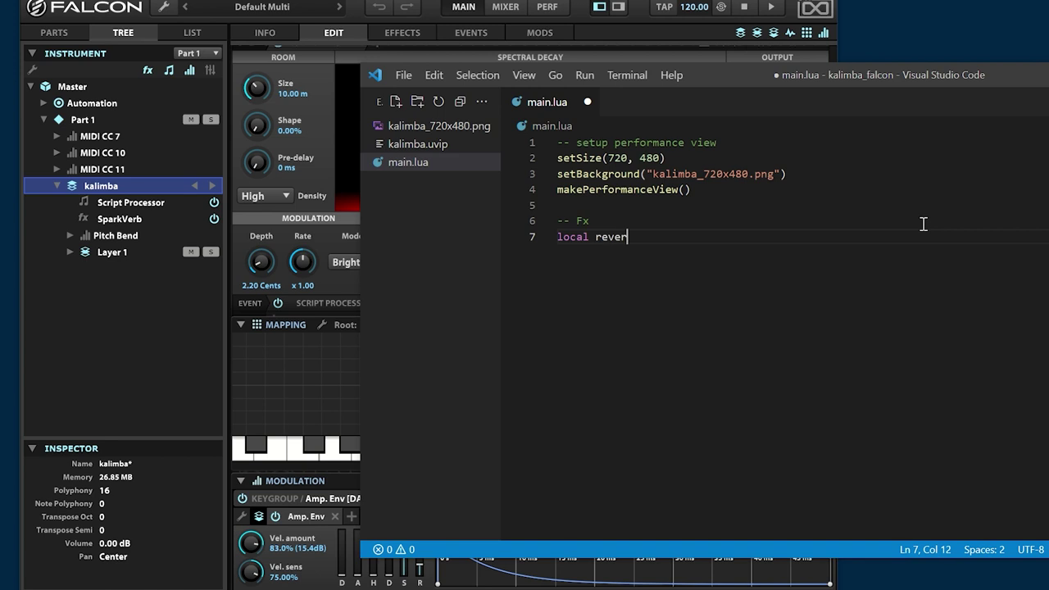
{"action": "type", "text": "b = Program.inserts[1"}
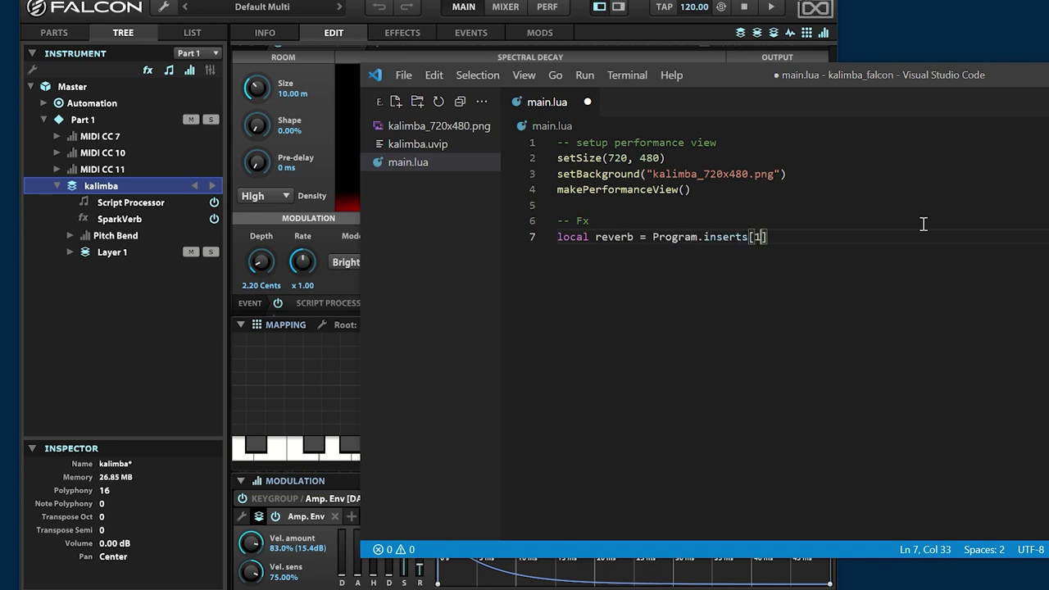
{"action": "key", "text": "Return"}
{"action": "type", "text": "knobReve"}
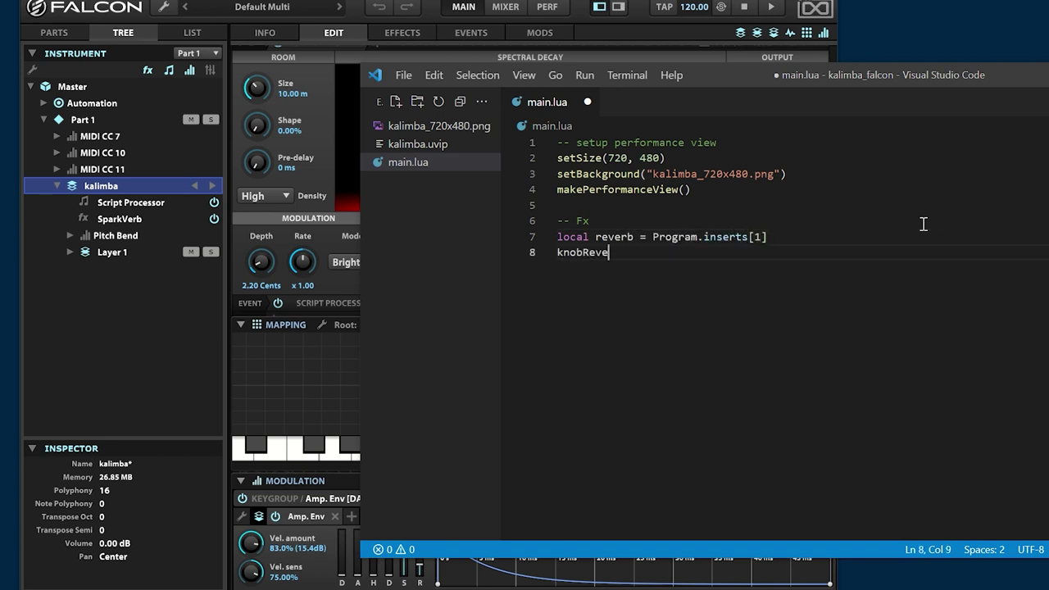
{"action": "type", "text": "rb = Knob(\"Reverb\""}
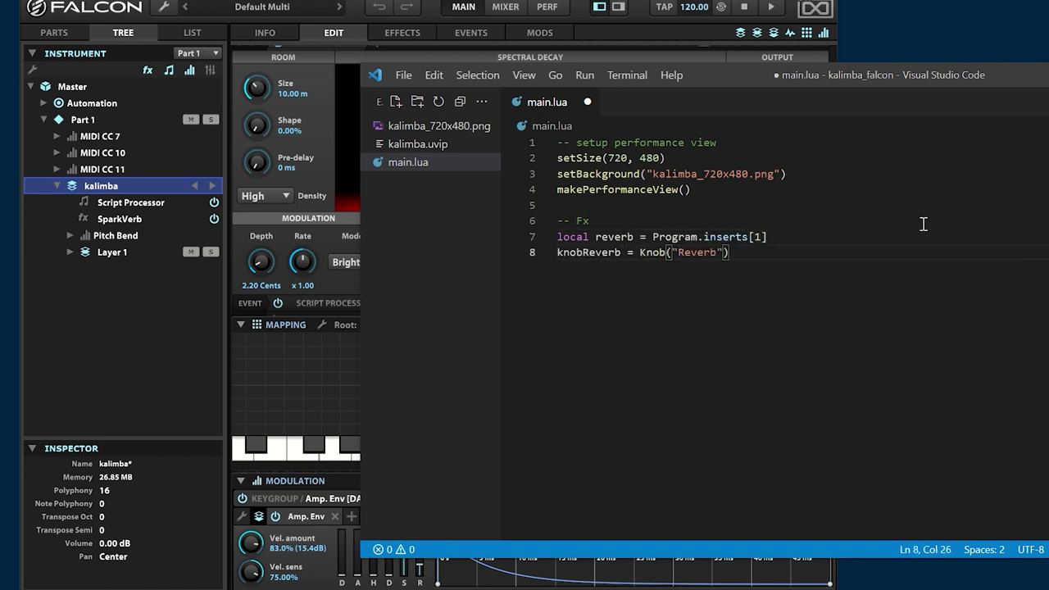
{"action": "type", "text": ", 0.2, 0, 1)"}
Step: Position knobReverb at {618, 340} and initialise its value from the reverb's Mix
{"action": "key", "text": "Return"}
{"action": "type", "text": "kno"}
{"action": "key", "text": "Tab"}
{"action": "type", "text": ".pos = {618, 340}"}
{"action": "key", "text": "Return"}
{"action": "type", "text": "knobRev"}
{"action": "key", "text": "Tab"}
{"action": "type", "text": ".value = reverb"}
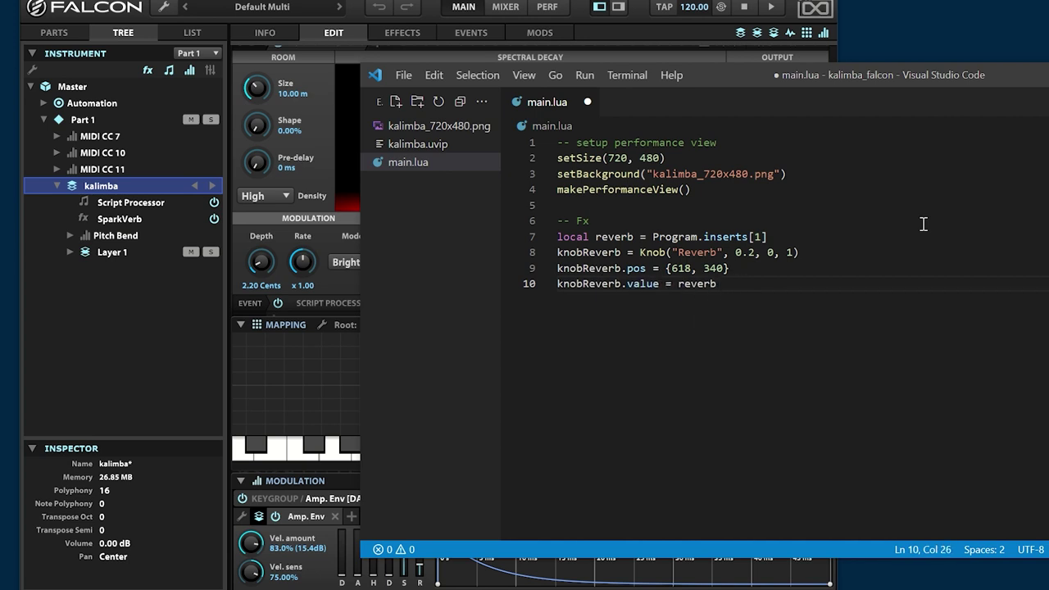
{"action": "type", "text": ":getParameter(\"Mix\")"}
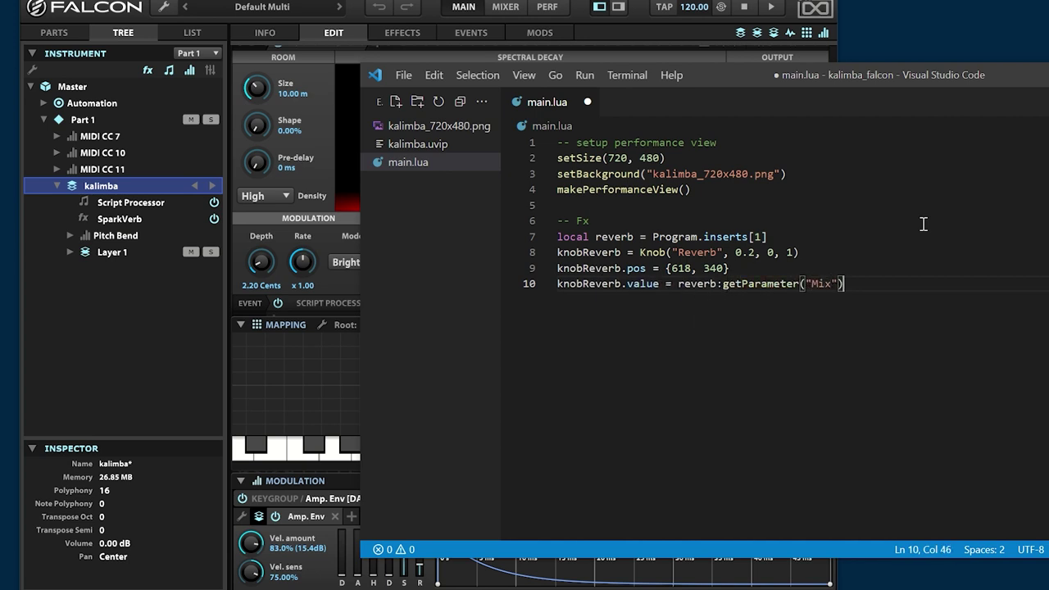
Step: Add a knobReverb.changed() handler that sets the reverb's Mix to the knob value
{"action": "key", "text": "Return"}
{"action": "key", "text": "Return"}
{"action": "type", "text": "function "}
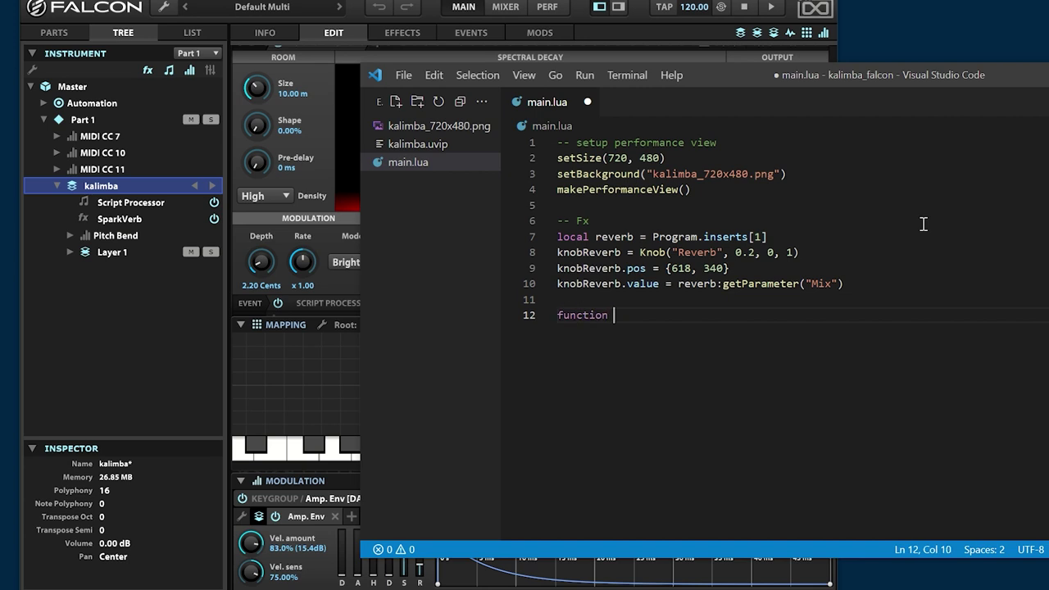
{"action": "type", "text": "knobReverb.c"}
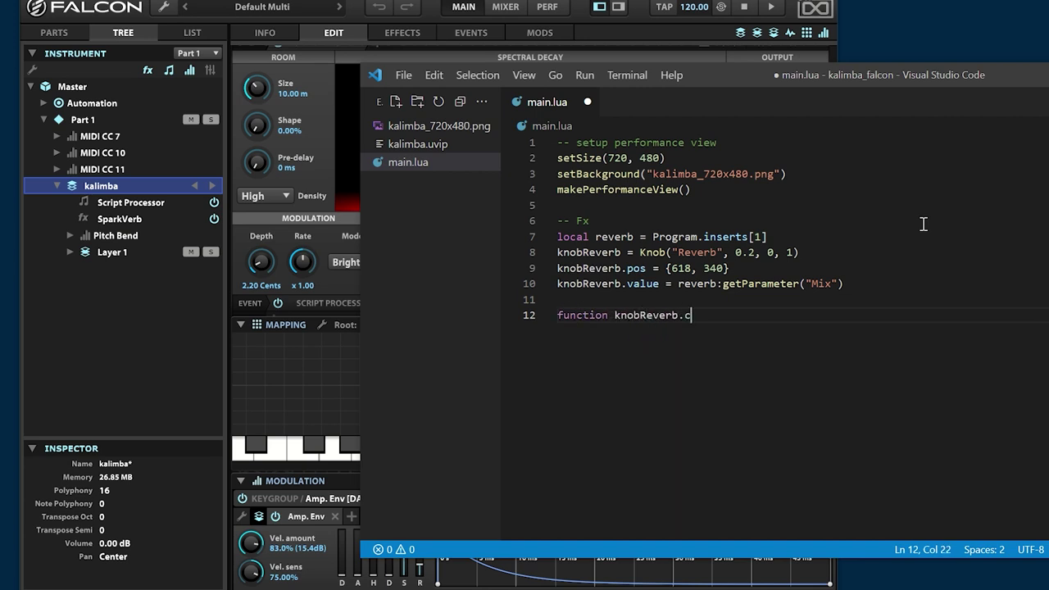
{"action": "type", "text": "hanged()"}
{"action": "key", "text": "Return"}
{"action": "type", "text": "reverb:"}
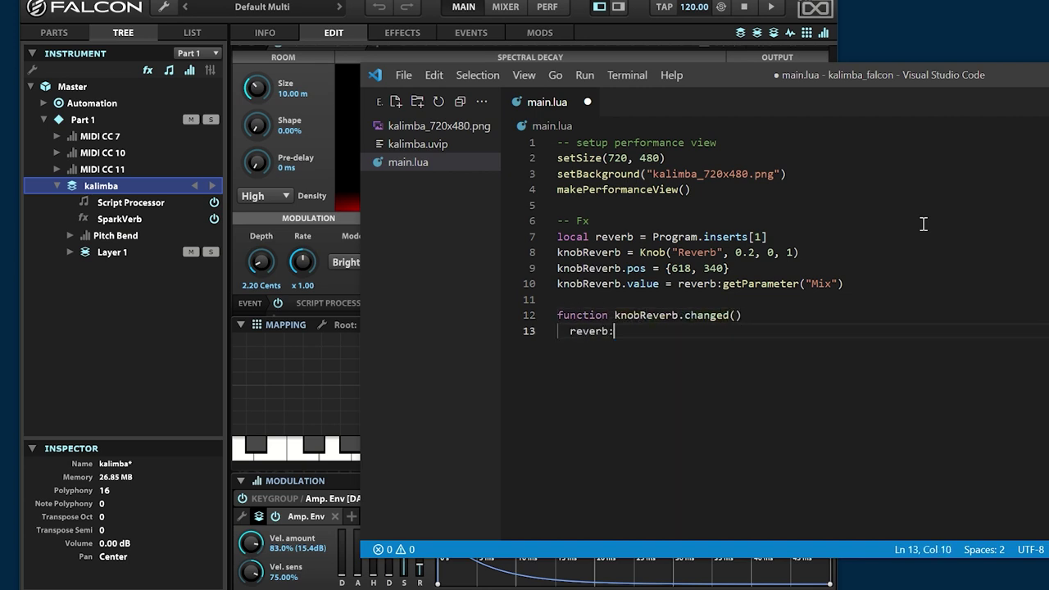
{"action": "type", "text": "setParameter(\"Mix\", knobRever"}
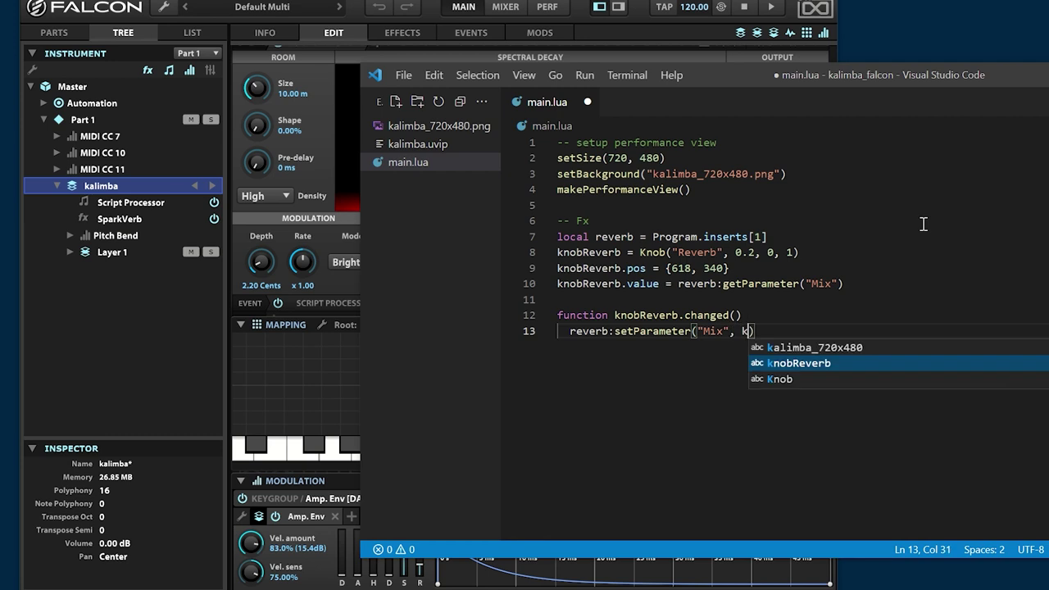
{"action": "type", "text": "b.value)"}
{"action": "key", "text": "Return"}
Step: Close the handler with end, save main.lua, and turn Falcon's Reverb knob down to 0.30
{"action": "type", "text": "end"}
{"action": "key", "text": "Return"}
{"action": "key", "text": "ctrl+s"}
{"action": "key", "text": "alt+Tab"}
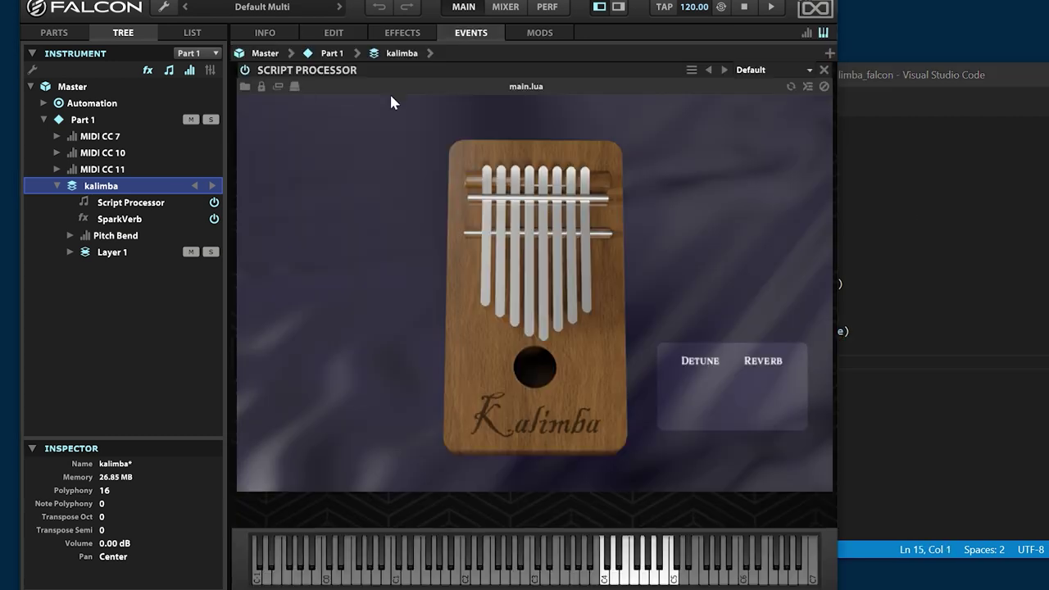
{"action": "left_click", "coordinate": [870, 182]}
{"action": "key", "text": "ctrl+s"}
{"action": "key", "text": "alt+Tab"}
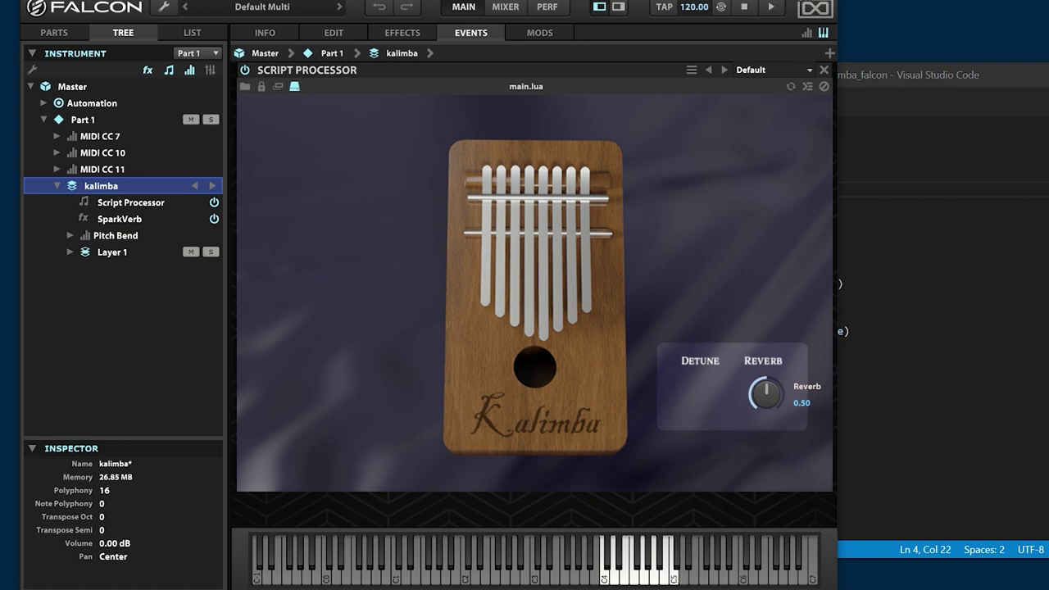
{"action": "left_click_drag", "start_coordinate": [767, 410], "coordinate": [786, 434]}
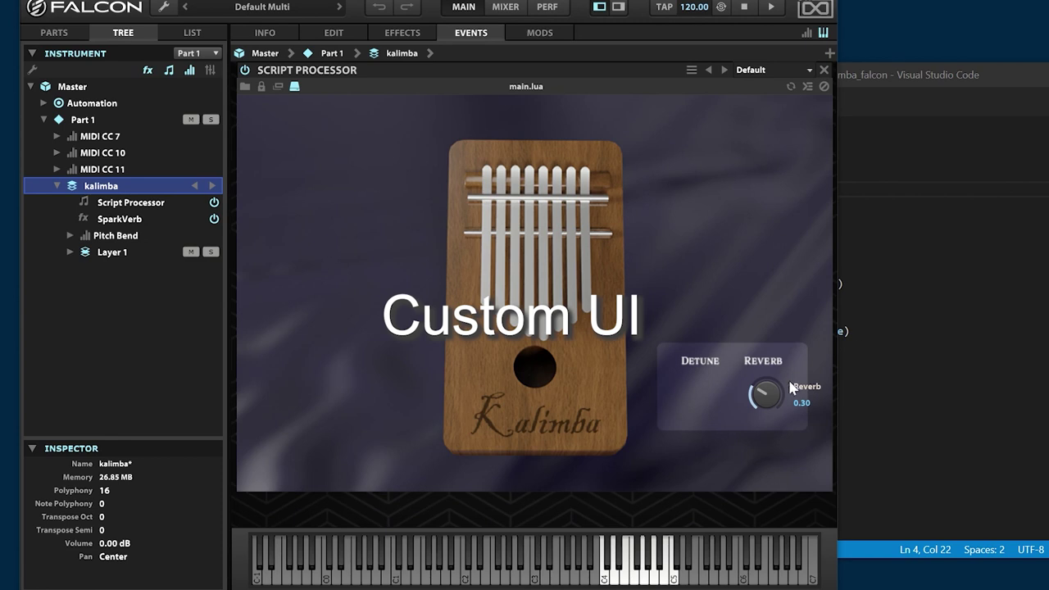
Step: Add knobReverb.size = {40, 40} below the Reverb knob definition
{"action": "left_click", "coordinate": [922, 309]}
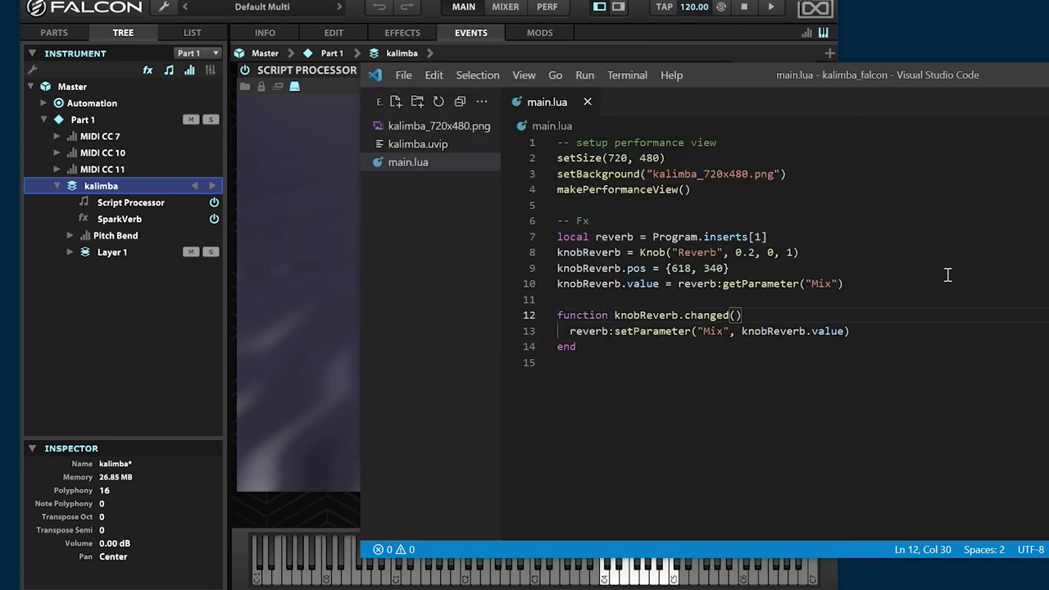
{"action": "key", "text": "Up"}
{"action": "key", "text": "Up"}
{"action": "key", "text": "Up"}
{"action": "key", "text": "Up"}
{"action": "key", "text": "Right"}
{"action": "key", "text": "Right"}
{"action": "key", "text": "Right"}
{"action": "key", "text": "Right"}
{"action": "key", "text": "Right"}
{"action": "key", "text": "Right"}
{"action": "key", "text": "Right"}
{"action": "key", "text": "Right"}
{"action": "key", "text": "Right"}
{"action": "key", "text": "Return"}
{"action": "type", "text": "knob"}
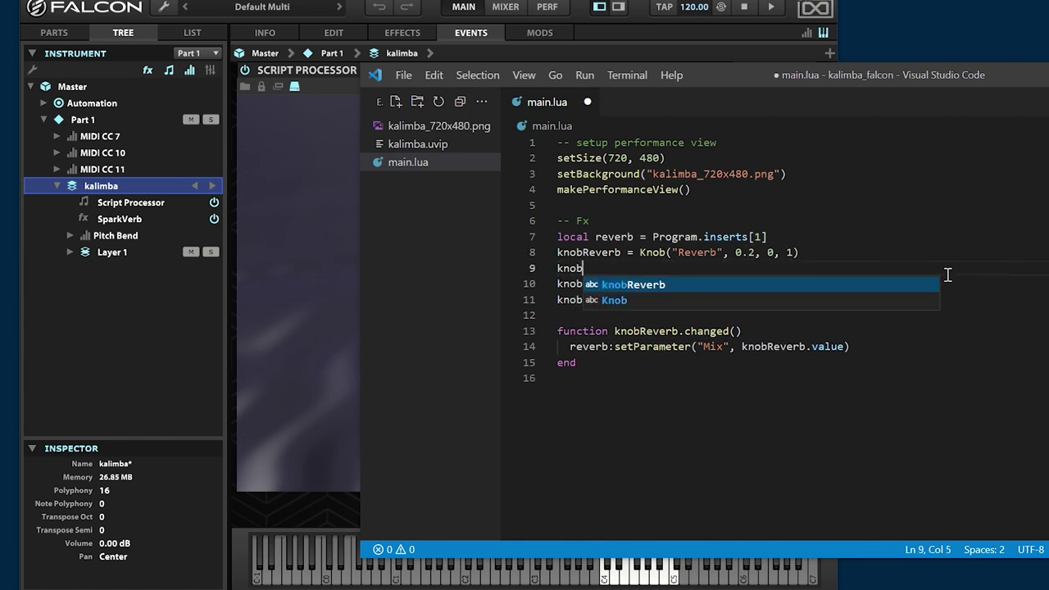
{"action": "type", "text": "Reverb.size = {40, 40"}
Step: Give the Reverb knob a transparent fill colour "#00000000"
{"action": "key", "text": "Home"}
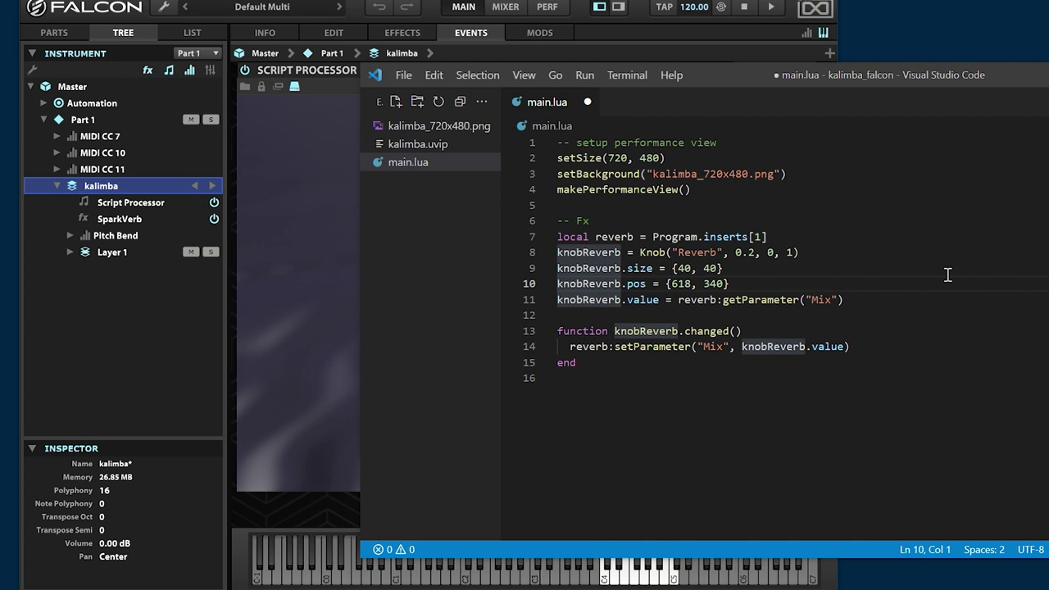
{"action": "key", "text": "Down"}
{"action": "key", "text": "Down"}
{"action": "key", "text": "Return"}
{"action": "key", "text": "Up"}
{"action": "type", "text": "knobR"}
{"action": "key", "text": "Tab"}
{"action": "type", "text": ".fillColour = \"#00000000\""}
Step: Set the knob's outline colour to "#ddffffff" and save main.lua
{"action": "key", "text": "Return"}
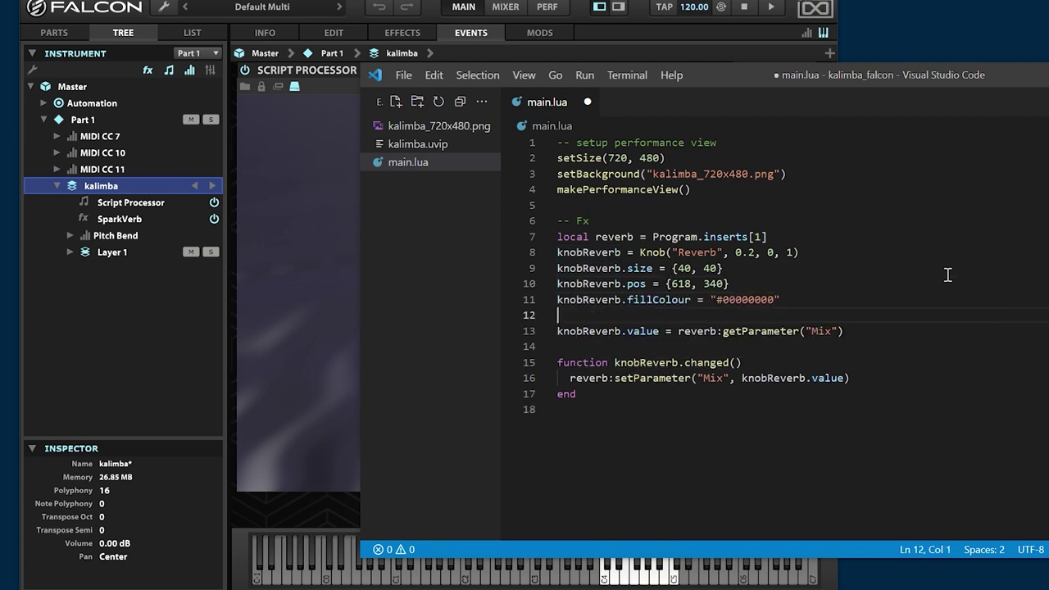
{"action": "type", "text": "knob"}
{"action": "key", "text": "Tab"}
{"action": "type", "text": ".outlineColour = \"#ddffffff"}
{"action": "key", "text": "Down"}
{"action": "key", "text": "Down"}
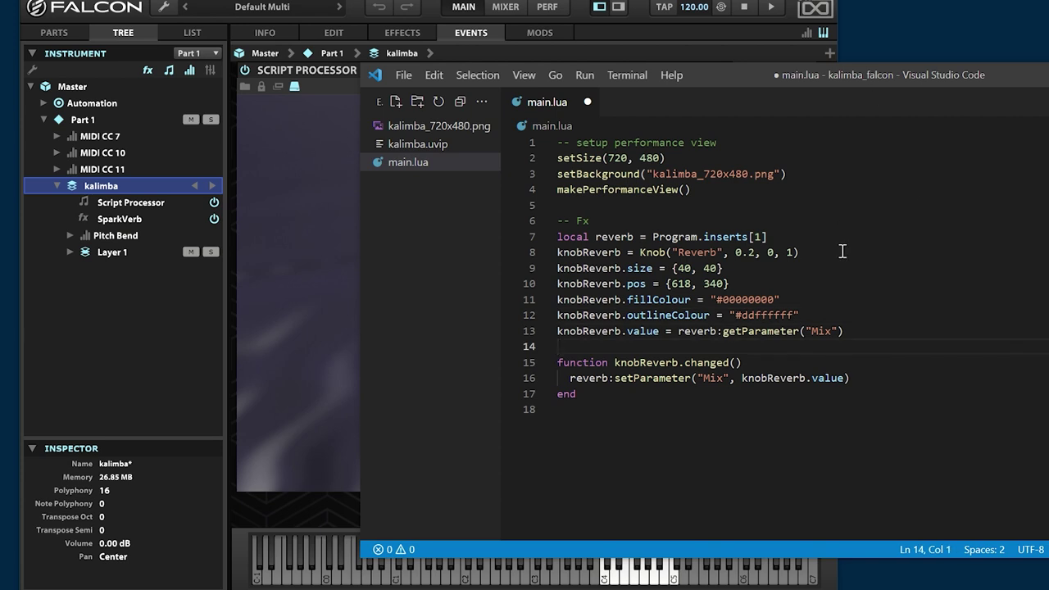
{"action": "key", "text": "ctrl+s"}
{"action": "key", "text": "alt+Tab"}
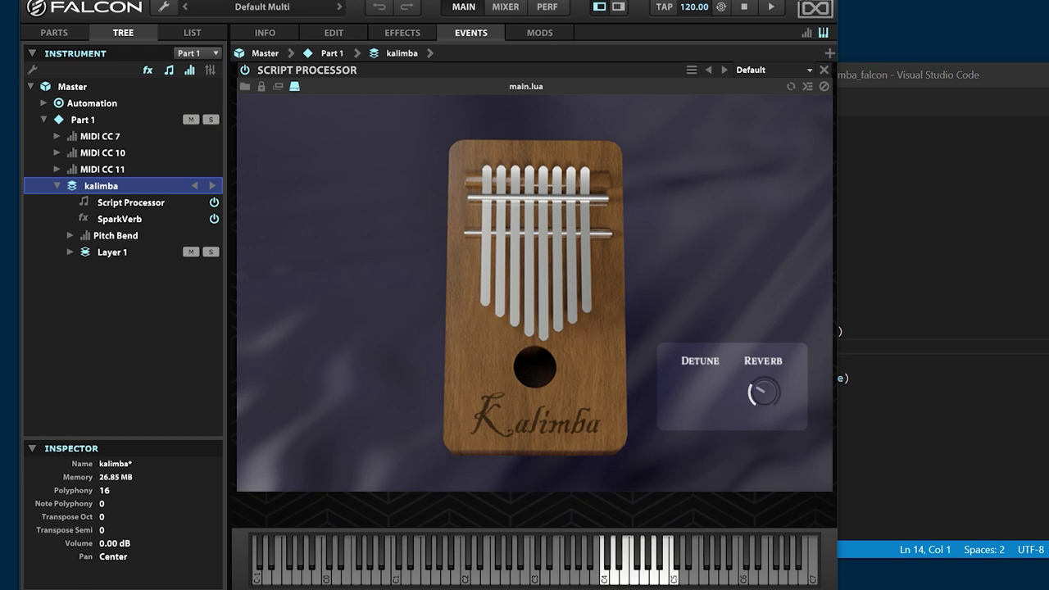
Step: On the EDIT page, collapse PROGRAM, enlarge the Mapping area, and rename Layer 1 to RR1
{"action": "left_click", "coordinate": [336, 33]}
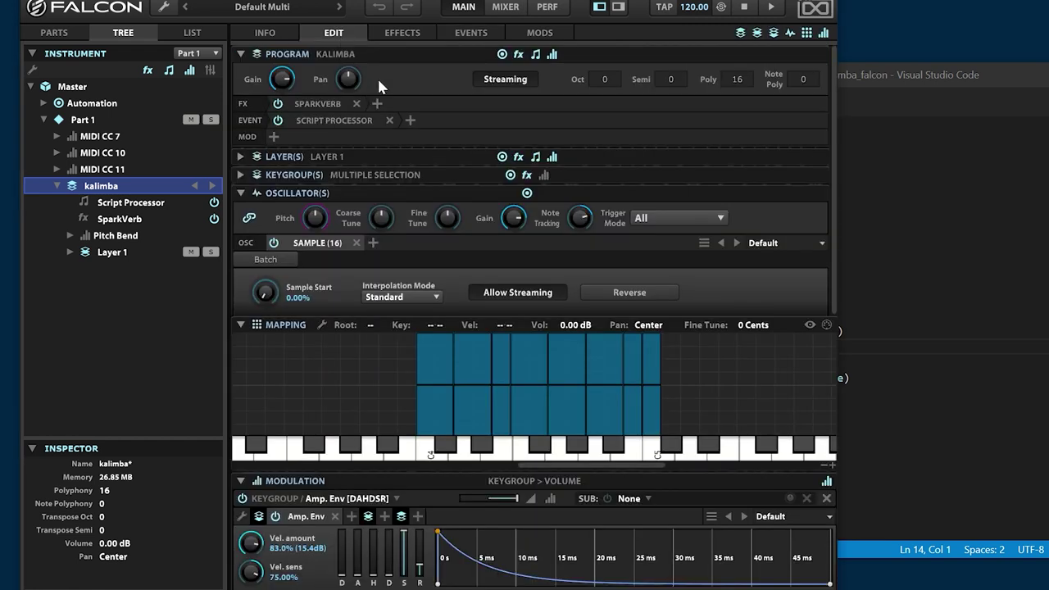
{"action": "left_click", "coordinate": [241, 53]}
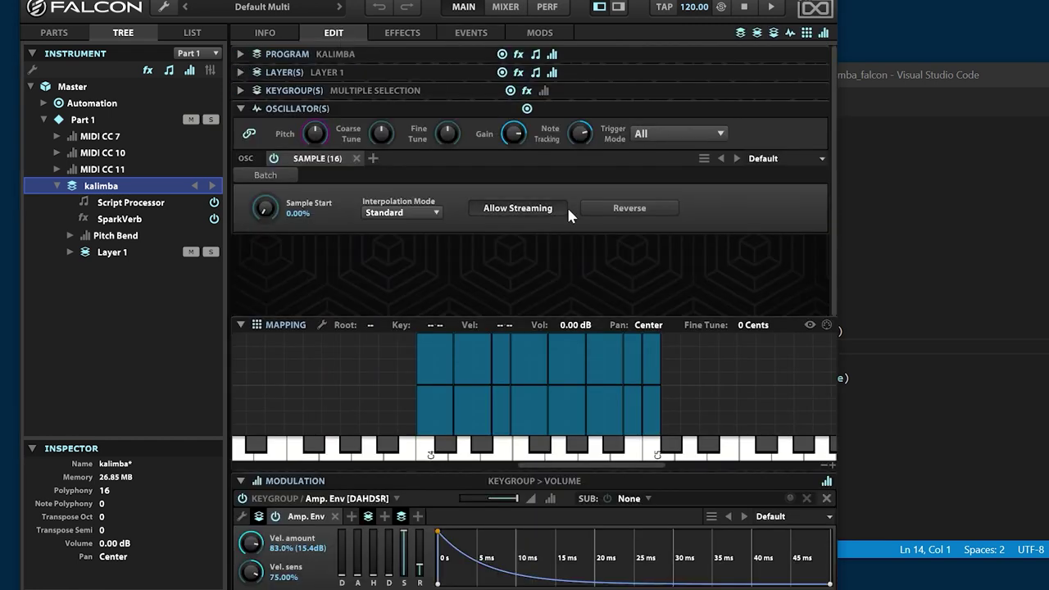
{"action": "left_click_drag", "start_coordinate": [679, 324], "coordinate": [685, 265]}
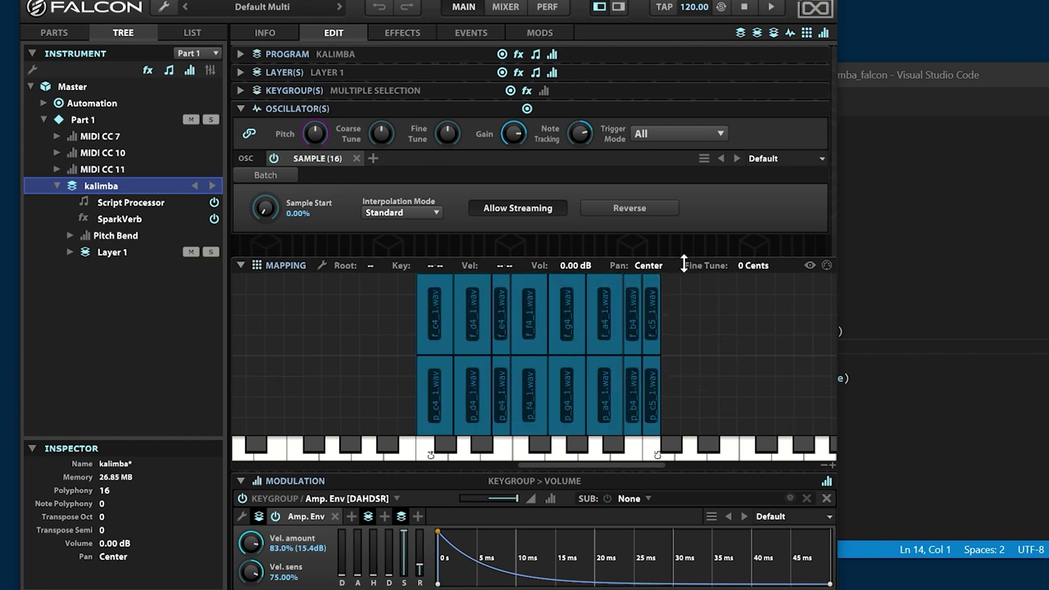
{"action": "left_click", "coordinate": [70, 252]}
{"action": "left_click", "coordinate": [70, 252]}
{"action": "left_click", "coordinate": [118, 252]}
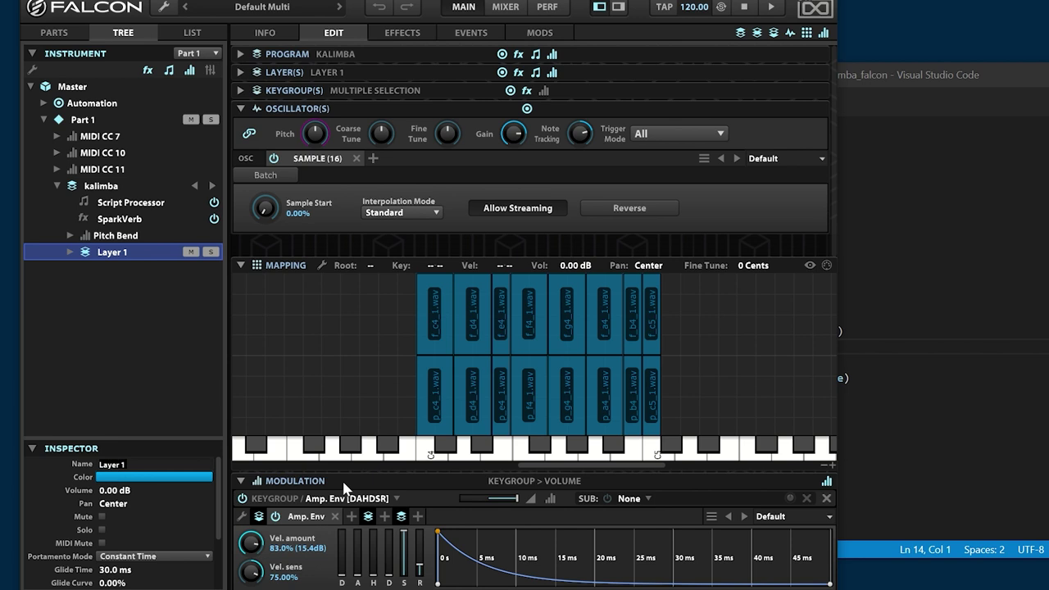
{"action": "type", "text": "RR1"}
{"action": "key", "text": "Return"}
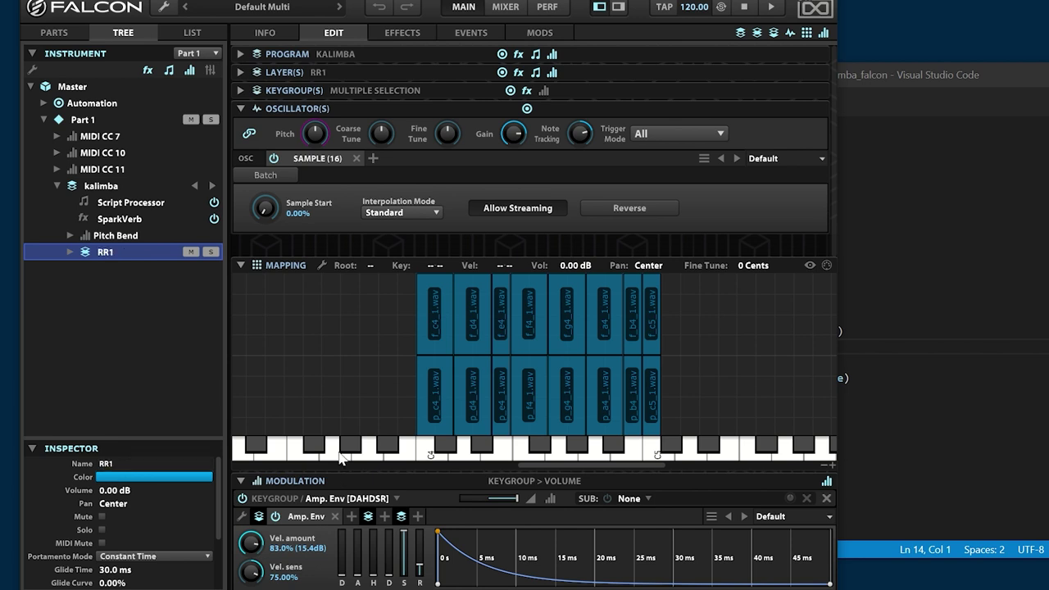
Step: Add a second layer to the kalimba program and name it RR2
{"action": "left_click", "coordinate": [116, 187]}
{"action": "right_click", "coordinate": [175, 185]}
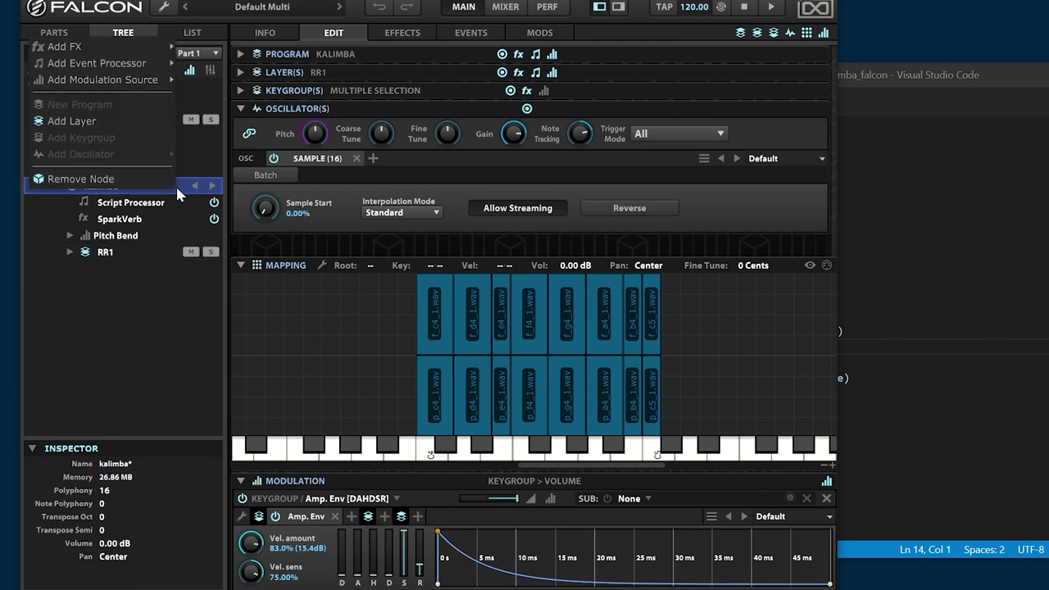
{"action": "left_click", "coordinate": [132, 122]}
{"action": "left_click", "coordinate": [115, 271]}
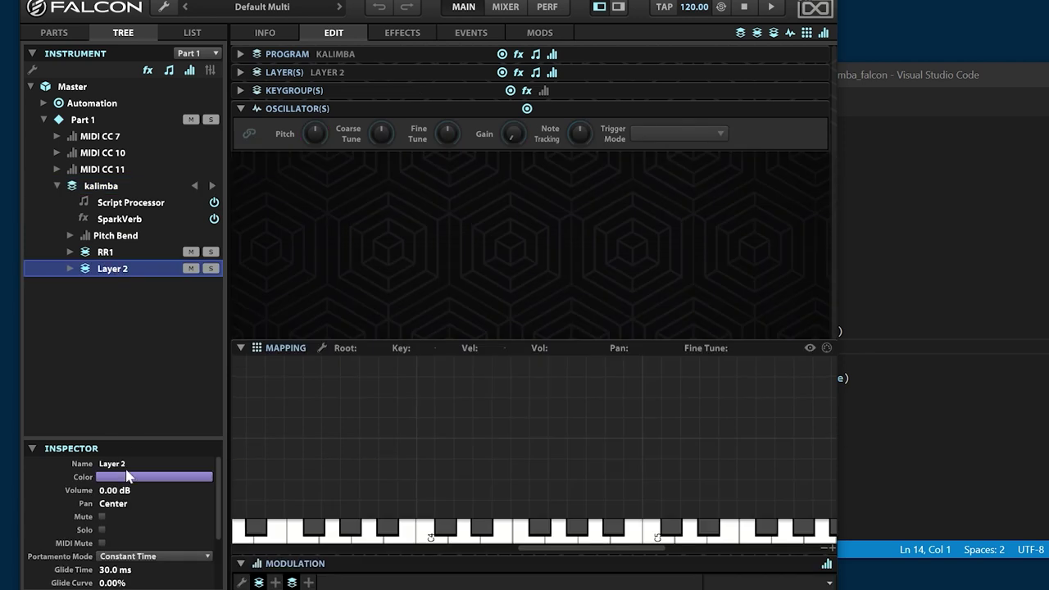
{"action": "type", "text": "RR2"}
{"action": "key", "text": "Return"}
Step: Enlarge the mapping grid and drop the second-take f_*_2 samples into RR2
{"action": "left_click", "coordinate": [298, 537]}
{"action": "left_click_drag", "start_coordinate": [655, 341], "coordinate": [655, 282]}
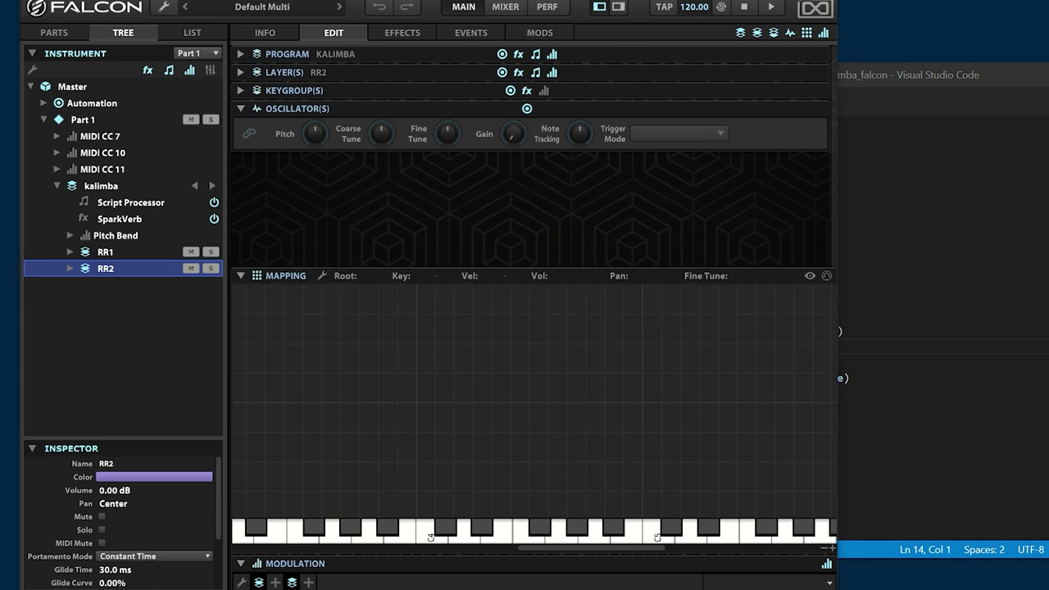
{"action": "left_click_drag", "start_coordinate": [164, 475], "coordinate": [295, 512]}
Step: Move the f_*_2 keygroups onto their keys: F4, E4, D4, C5, C4, B4, A4, G4
{"action": "left_click_drag", "start_coordinate": [428, 328], "coordinate": [520, 386]}
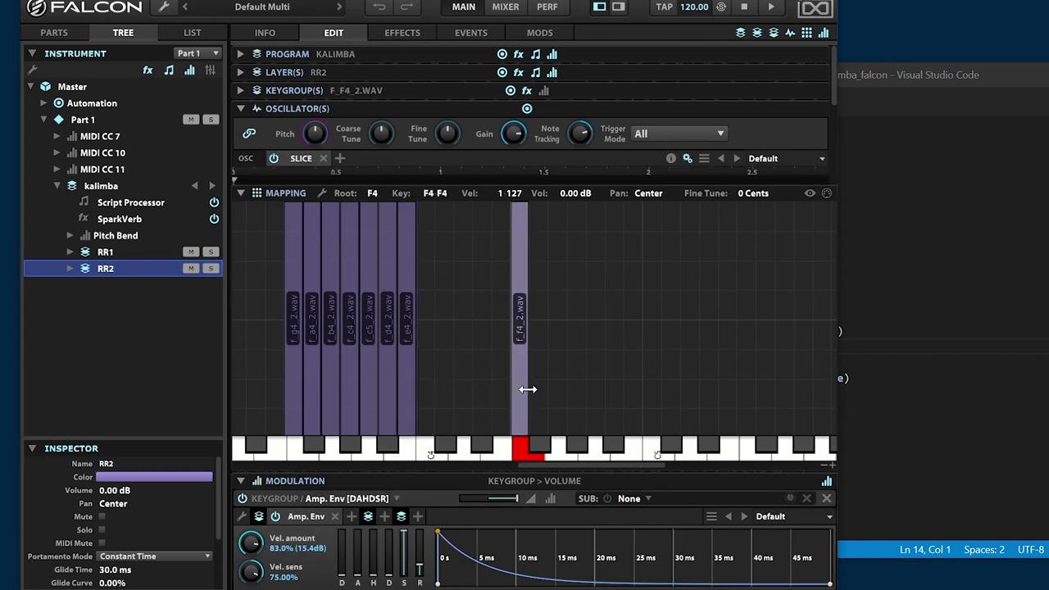
{"action": "left_click_drag", "start_coordinate": [405, 386], "coordinate": [502, 382]}
{"action": "left_click_drag", "start_coordinate": [387, 382], "coordinate": [454, 382]}
{"action": "left_click_drag", "start_coordinate": [369, 382], "coordinate": [652, 385]}
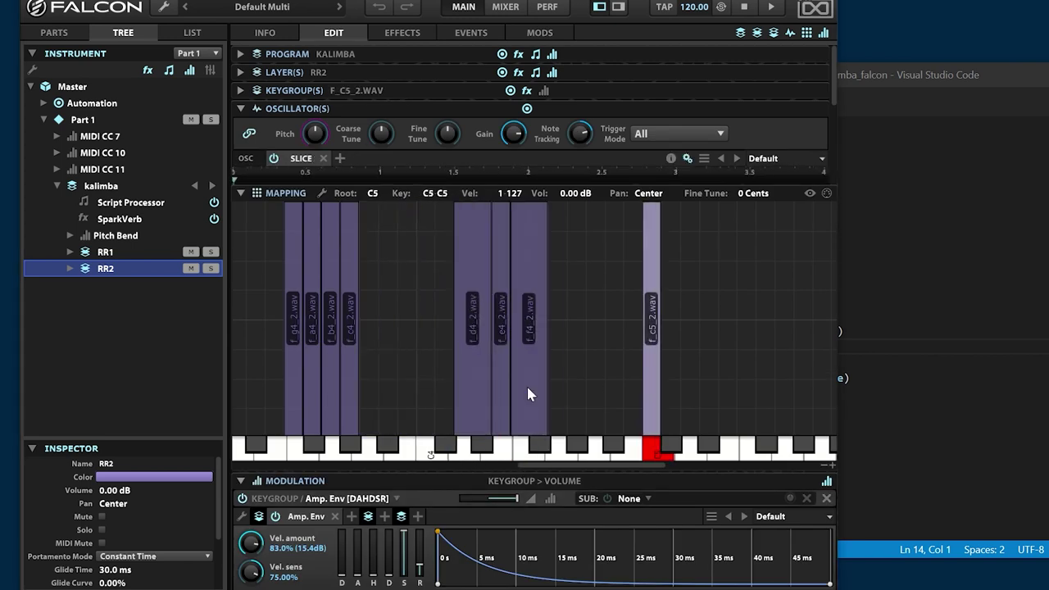
{"action": "left_click_drag", "start_coordinate": [357, 399], "coordinate": [438, 408]}
{"action": "left_click_drag", "start_coordinate": [330, 398], "coordinate": [593, 407]}
{"action": "left_click_drag", "start_coordinate": [302, 385], "coordinate": [579, 388]}
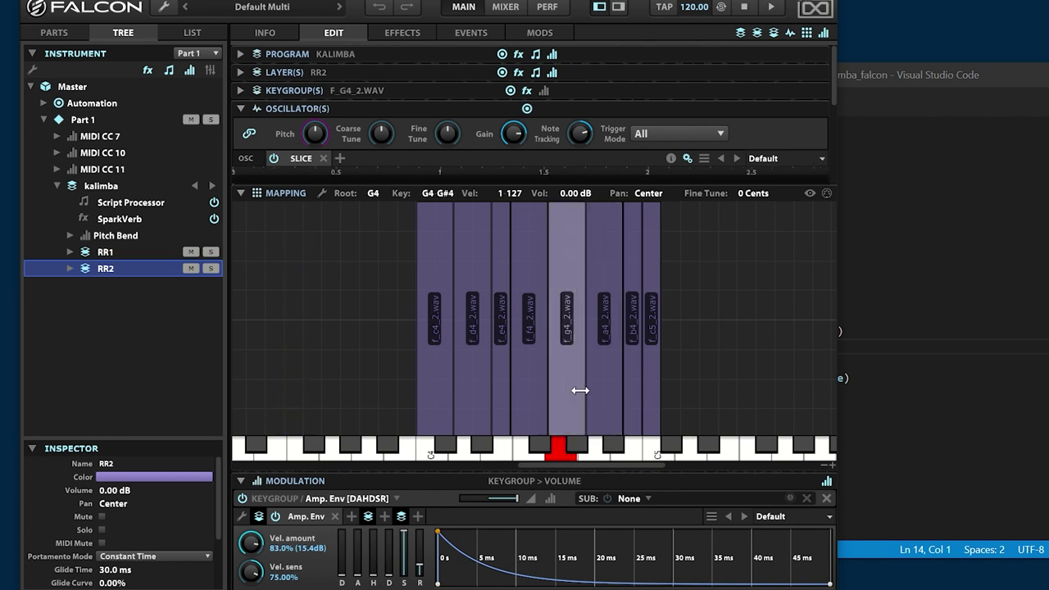
Step: Set all eight f_ keygroups to Sample oscillator, one-shot playback, with a low velocity of 64
{"action": "right_click", "coordinate": [434, 430]}
{"action": "left_click", "coordinate": [333, 42]}
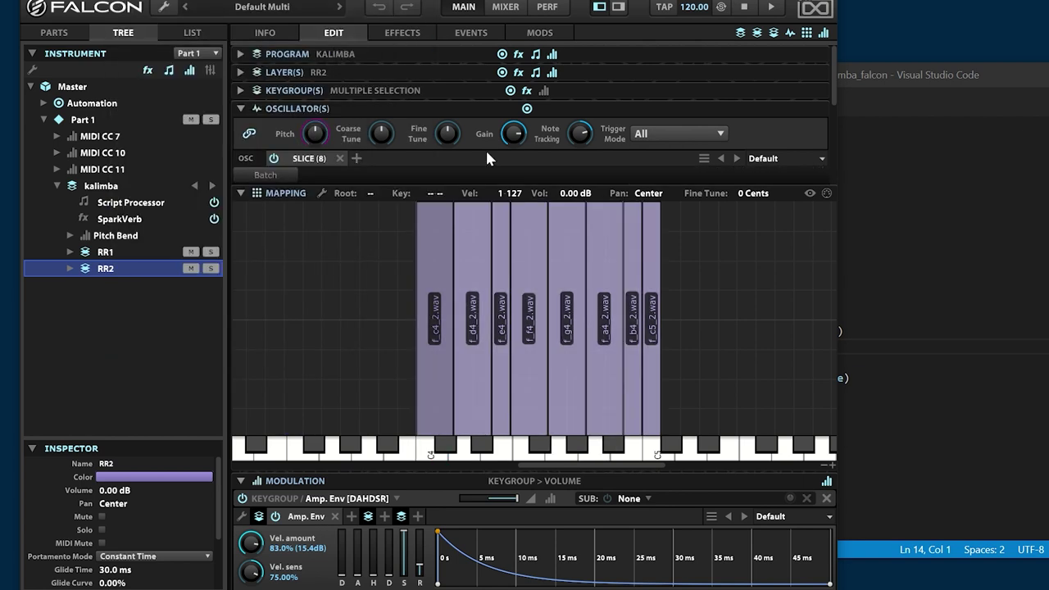
{"action": "left_click", "coordinate": [312, 164]}
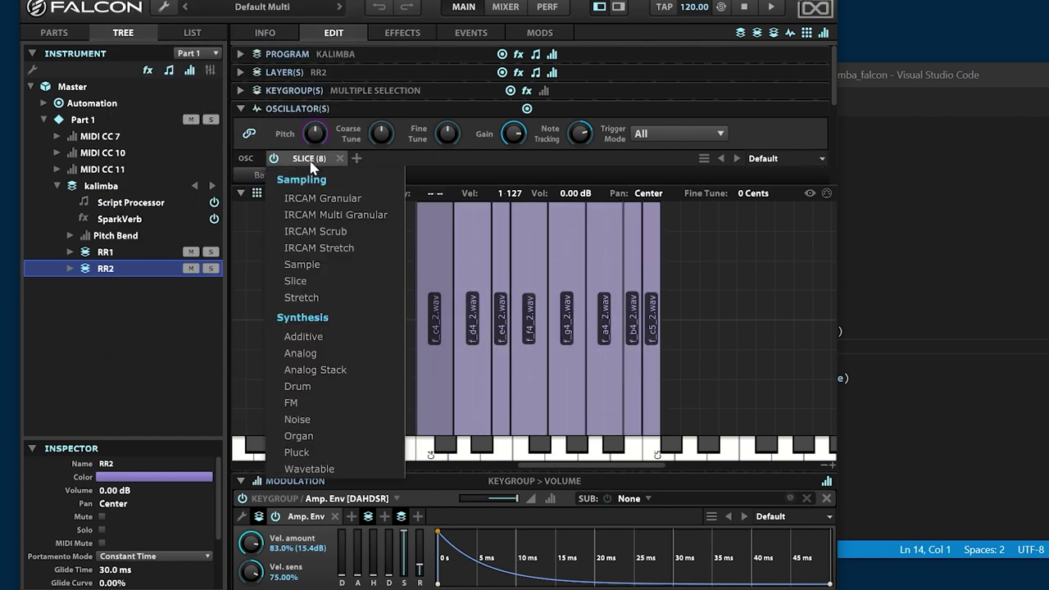
{"action": "left_click", "coordinate": [328, 264]}
{"action": "left_click", "coordinate": [264, 175]}
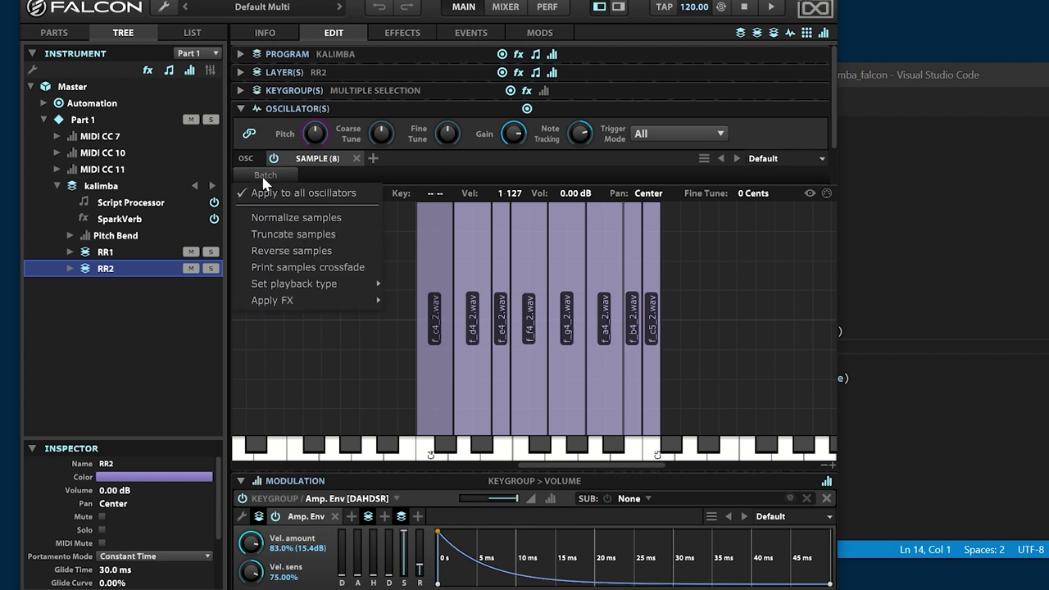
{"action": "mouse_move", "coordinate": [295, 283]}
{"action": "left_click", "coordinate": [459, 244]}
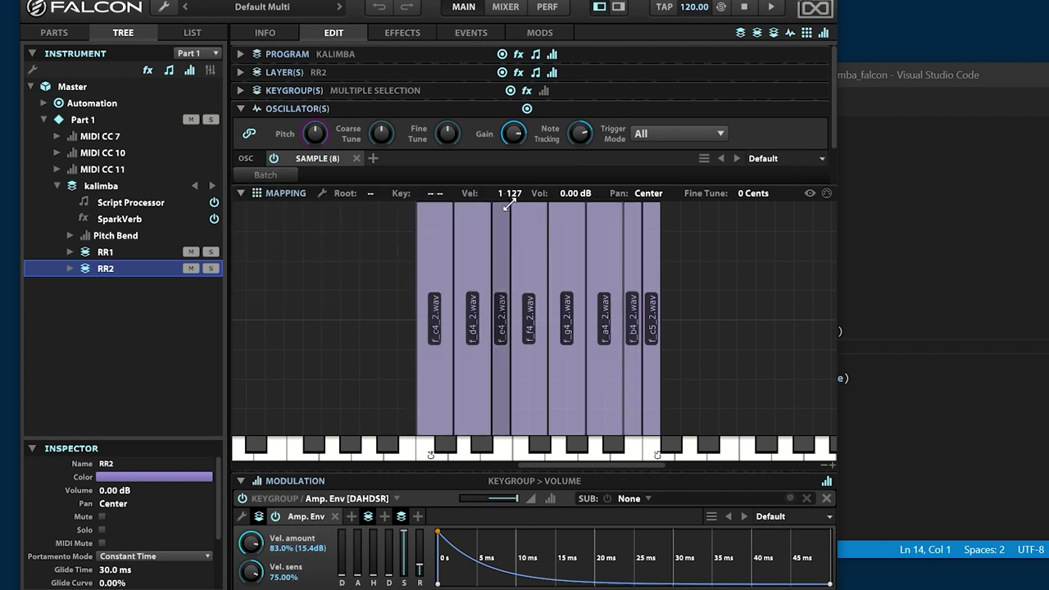
{"action": "double_click", "coordinate": [506, 196]}
{"action": "type", "text": "64"}
{"action": "key", "text": "Return"}
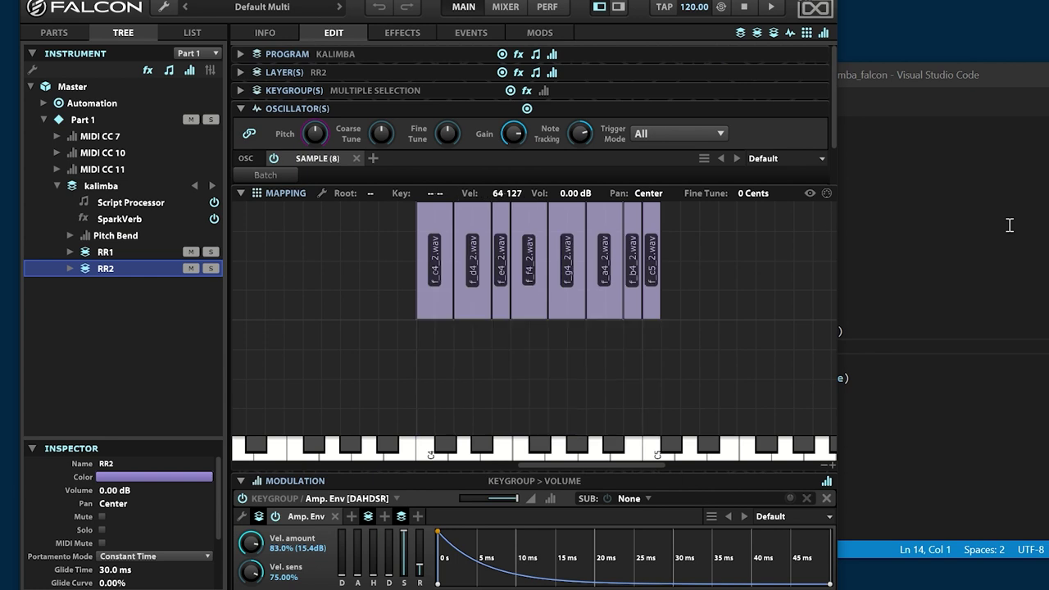
Step: Add the eight p_ samples on their C4–C5 keys at velocities 1–63, as one-shot
{"action": "left_click_drag", "start_coordinate": [1010, 225], "coordinate": [279, 419]}
{"action": "left_click", "coordinate": [540, 390]}
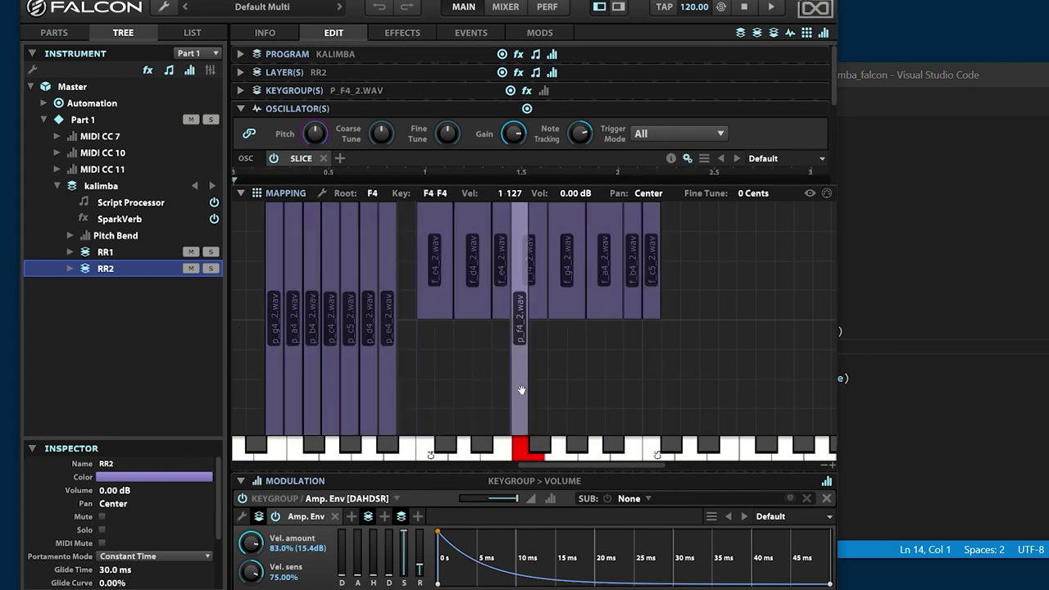
{"action": "left_click_drag", "start_coordinate": [540, 389], "coordinate": [452, 398]}
{"action": "left_click_drag", "start_coordinate": [312, 398], "coordinate": [587, 400]}
{"action": "left_click_drag", "start_coordinate": [276, 398], "coordinate": [564, 410]}
{"action": "left_click_drag", "start_coordinate": [405, 413], "coordinate": [655, 414]}
{"action": "left_click_drag", "start_coordinate": [513, 193], "coordinate": [513, 238]}
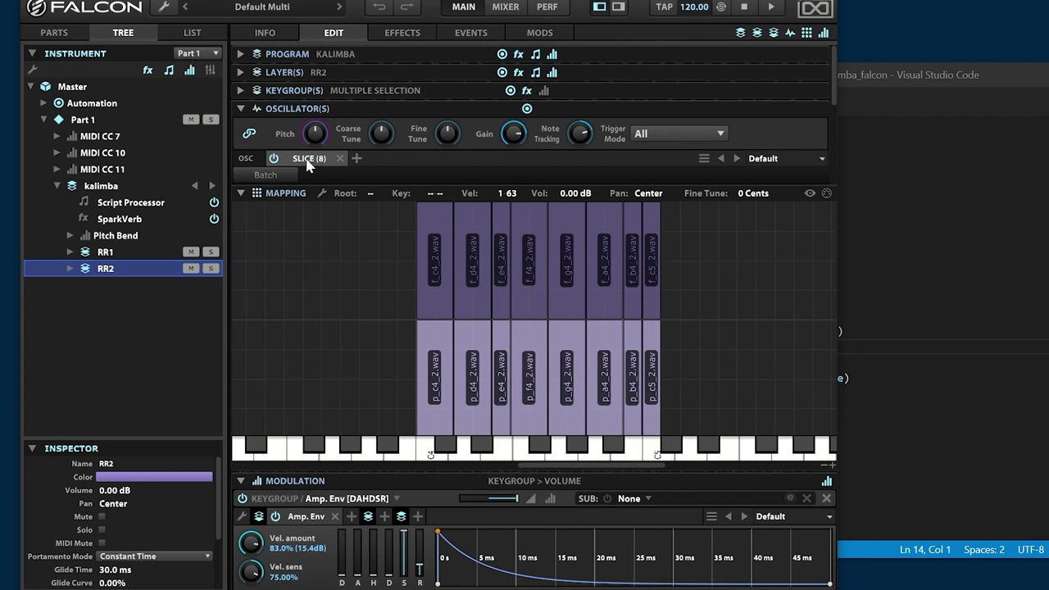
{"action": "left_click", "coordinate": [266, 174]}
{"action": "mouse_move", "coordinate": [291, 284]}
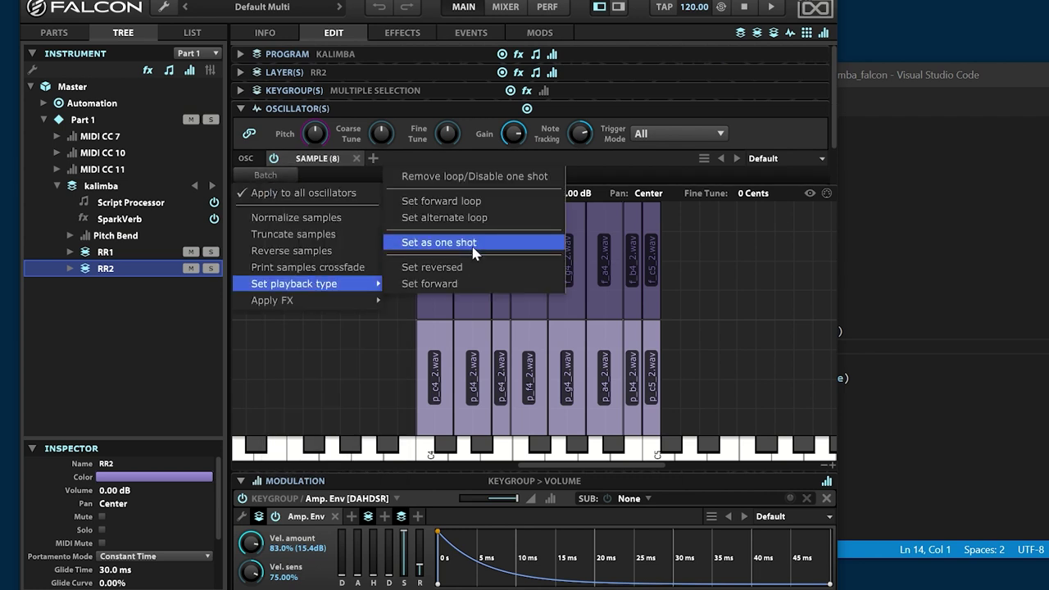
{"action": "left_click", "coordinate": [500, 239]}
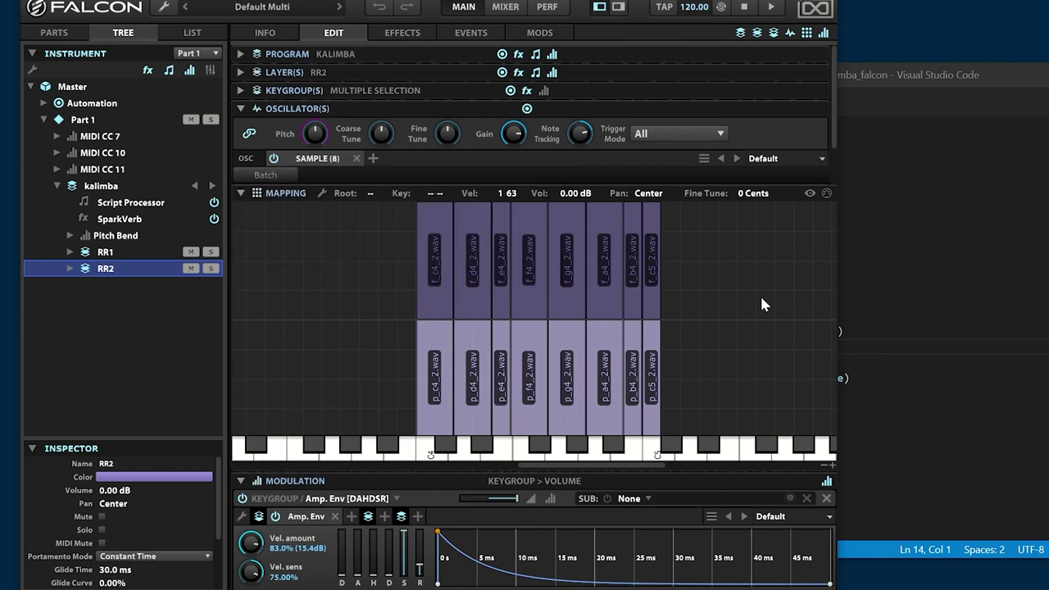
Step: Audition the RR2 layer solo, then show the kalimba script's performance interface in Events
{"action": "left_click", "coordinate": [212, 269]}
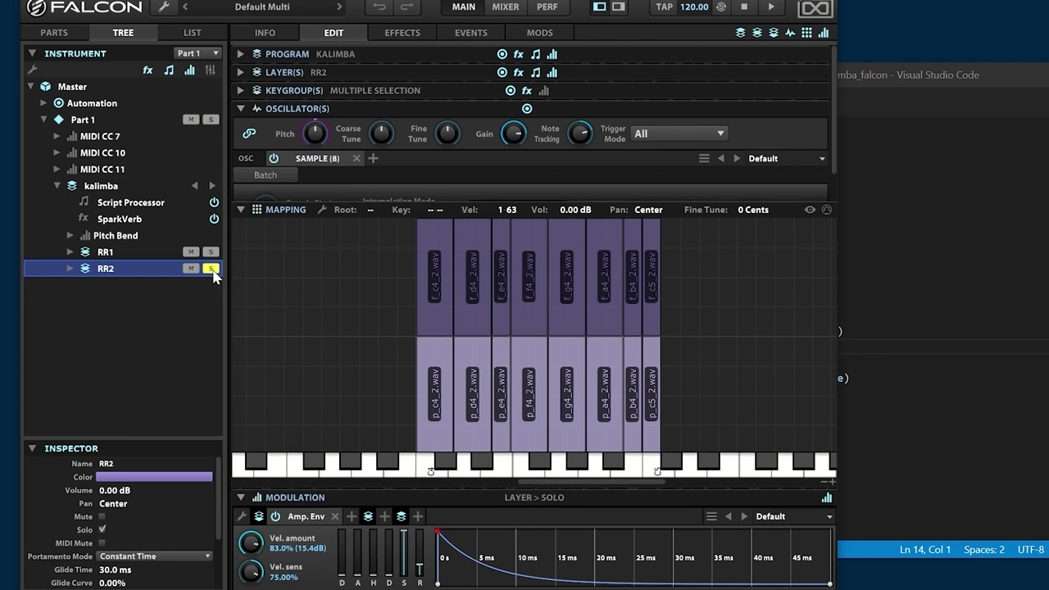
{"action": "left_click", "coordinate": [211, 271]}
{"action": "left_click", "coordinate": [470, 33]}
{"action": "left_click", "coordinate": [398, 56]}
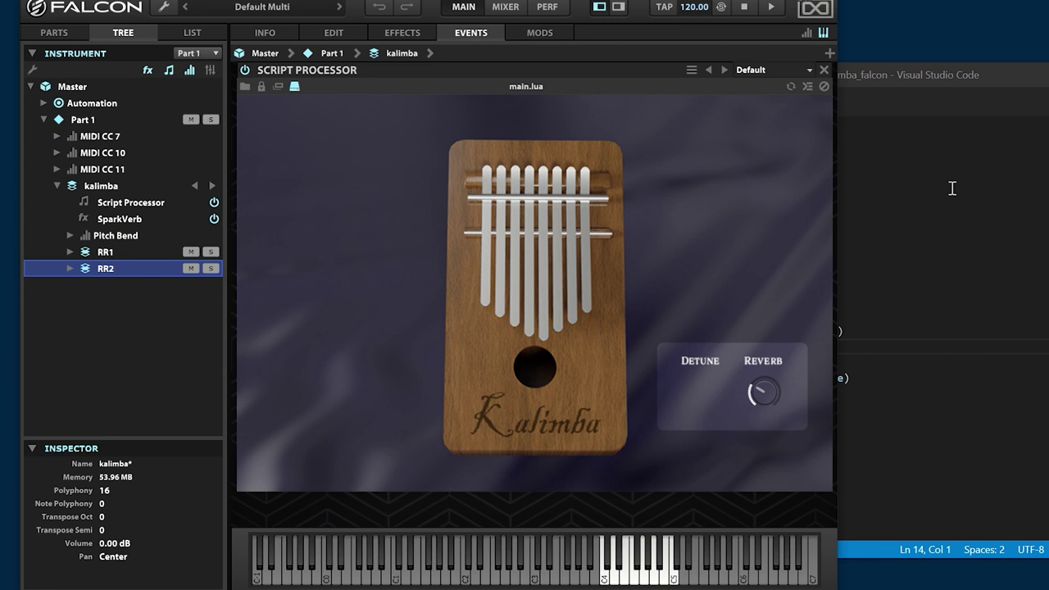
Step: Add a '-- layer' section to main.lua with findLayer lookups for layer_RR1 and layer_RR2
{"action": "left_click", "coordinate": [951, 189]}
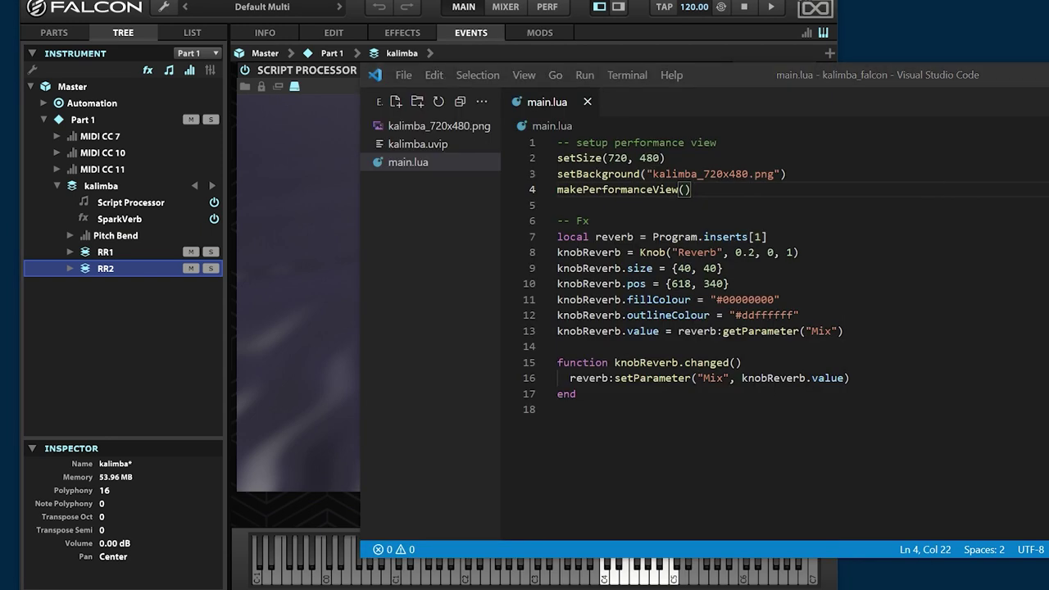
{"action": "left_click", "coordinate": [717, 211]}
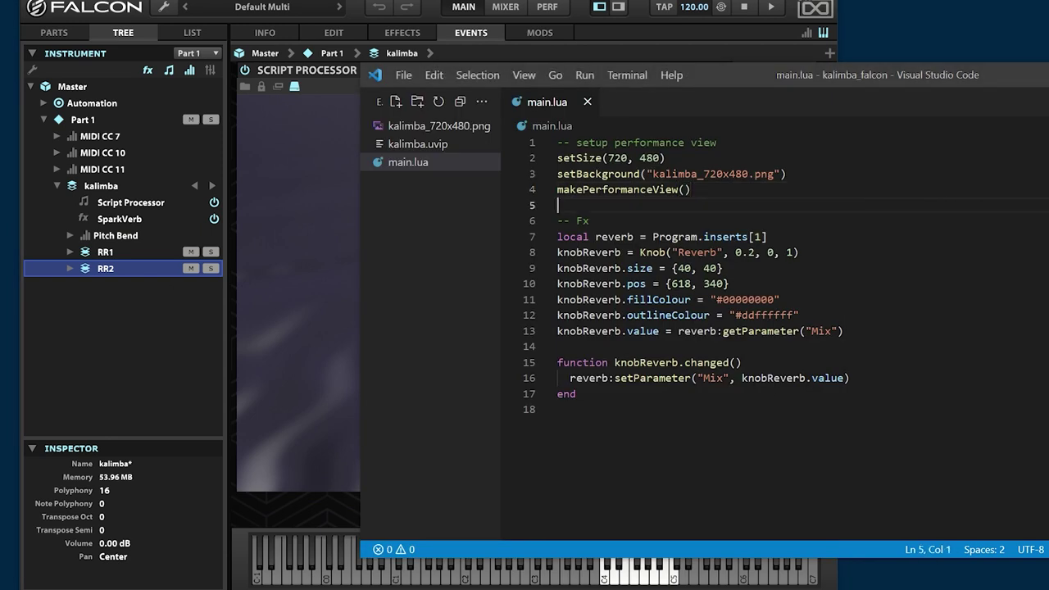
{"action": "key", "text": "Return"}
{"action": "key", "text": "Return"}
{"action": "key", "text": "Up"}
{"action": "type", "text": "-- layer"}
{"action": "key", "text": "Return"}
{"action": "type", "text": "local l"}
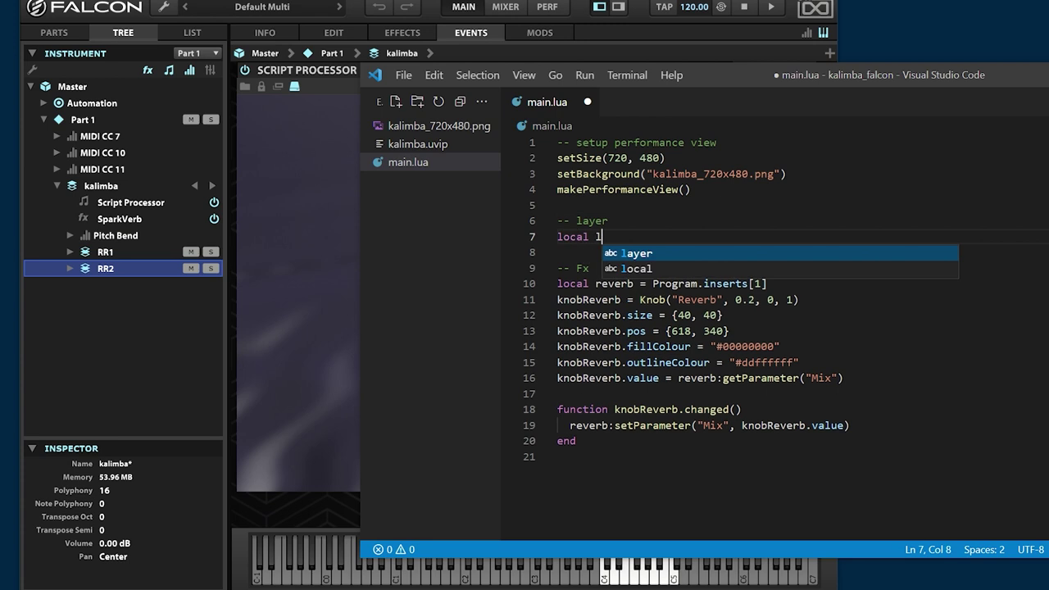
{"action": "type", "text": "ayer_RR1 = findLayer(\"RR"}
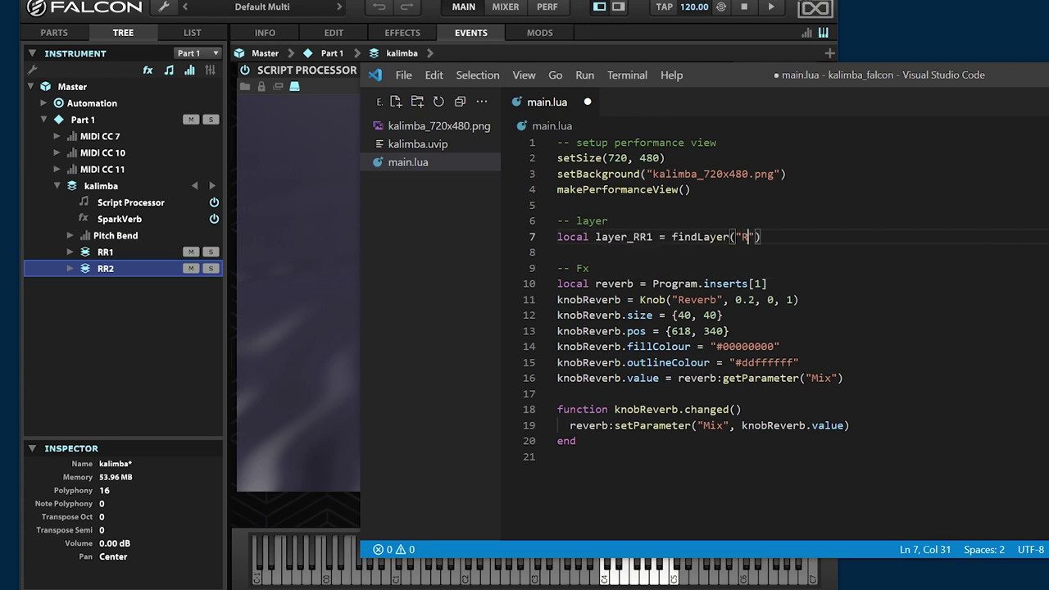
{"action": "type", "text": "1"}
{"action": "key", "text": "End"}
{"action": "key", "text": "Return"}
{"action": "key", "text": "shift+Up"}
{"action": "key", "text": "ctrl+c"}
{"action": "key", "text": "Left"}
{"action": "key", "text": "ctrl+v"}
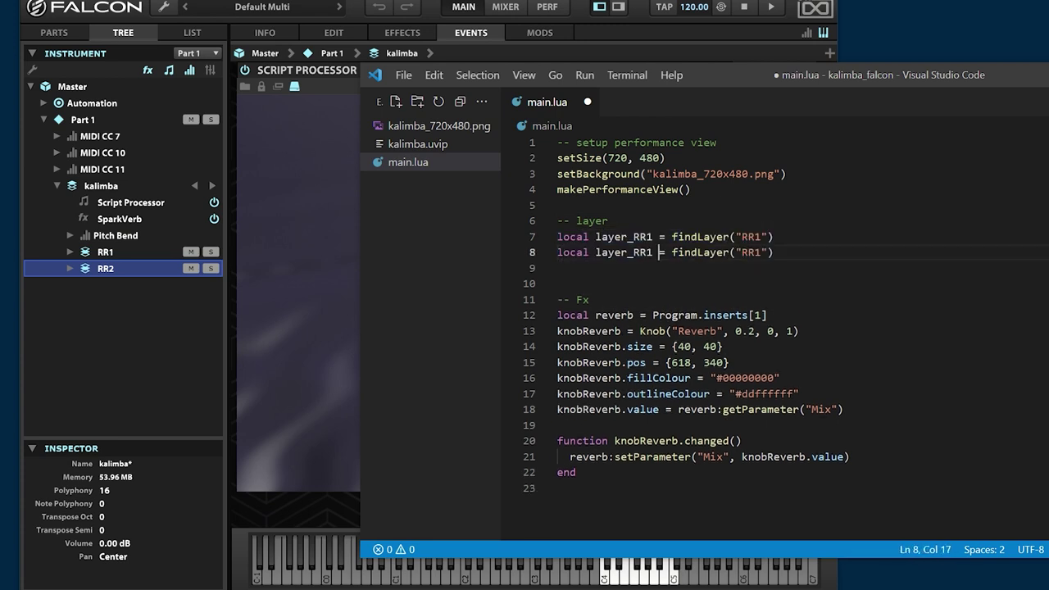
{"action": "double_click", "coordinate": [751, 252]}
{"action": "type", "text": "RR2"}
{"action": "key", "text": "Down"}
Step: Add a '-- Round Robin' section declaring local rr_layer = layer_RR1
{"action": "key", "text": "Return"}
{"action": "type", "text": "-- Round Robin"}
{"action": "key", "text": "Return"}
{"action": "type", "text": "local rr_l"}
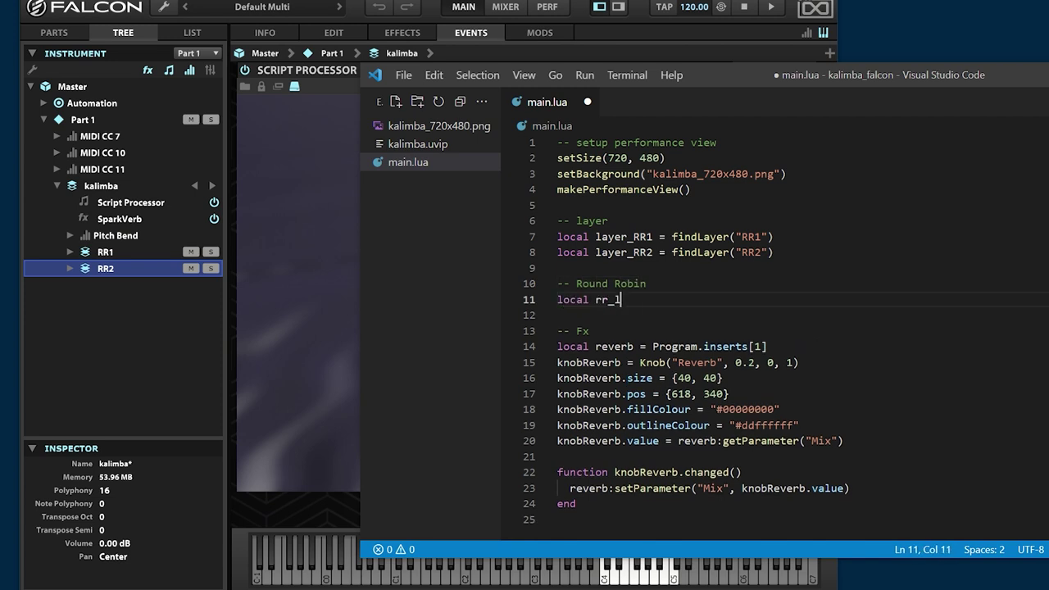
{"action": "type", "text": "ayer = layer_RR1"}
Step: Add an onNote(e) function that plays each note on rr_layer, then increments rr_layer
{"action": "left_click", "coordinate": [558, 331]}
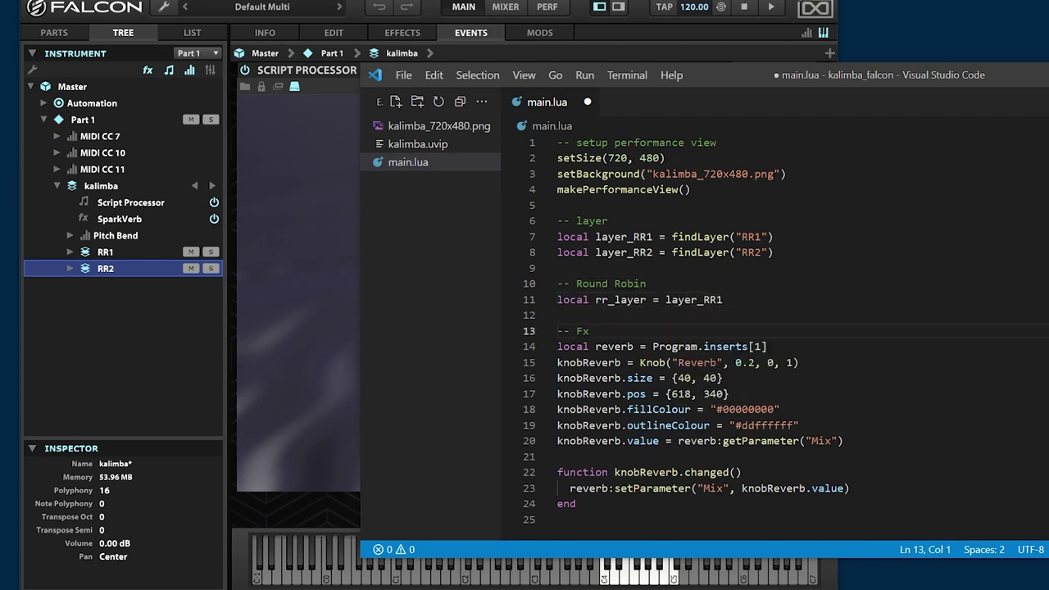
{"action": "left_click", "coordinate": [558, 457]}
{"action": "key", "text": "Return"}
{"action": "key", "text": "Return"}
{"action": "key", "text": "Return"}
{"action": "key", "text": "Return"}
{"action": "key", "text": "Up"}
{"action": "key", "text": "Up"}
{"action": "key", "text": "Up"}
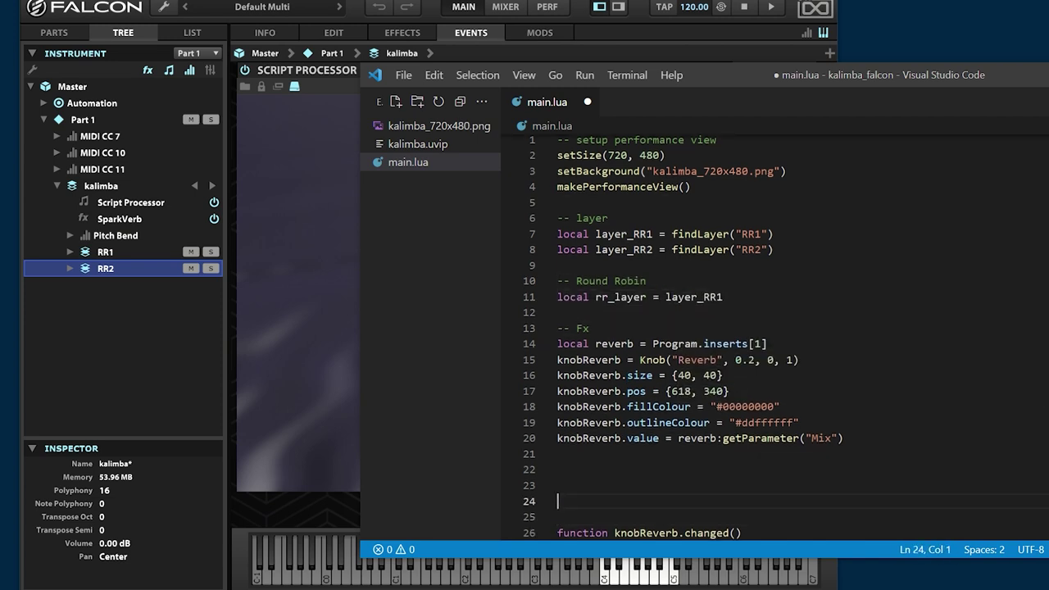
{"action": "type", "text": "function onNote(e)"}
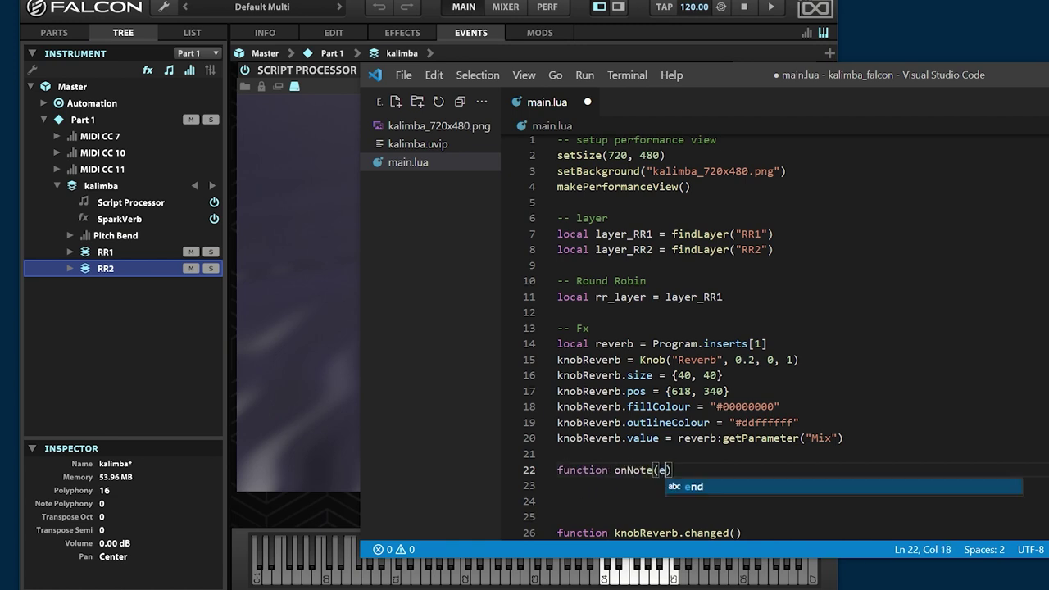
{"action": "key", "text": "Return"}
{"action": "type", "text": "playNote(e.note, e"}
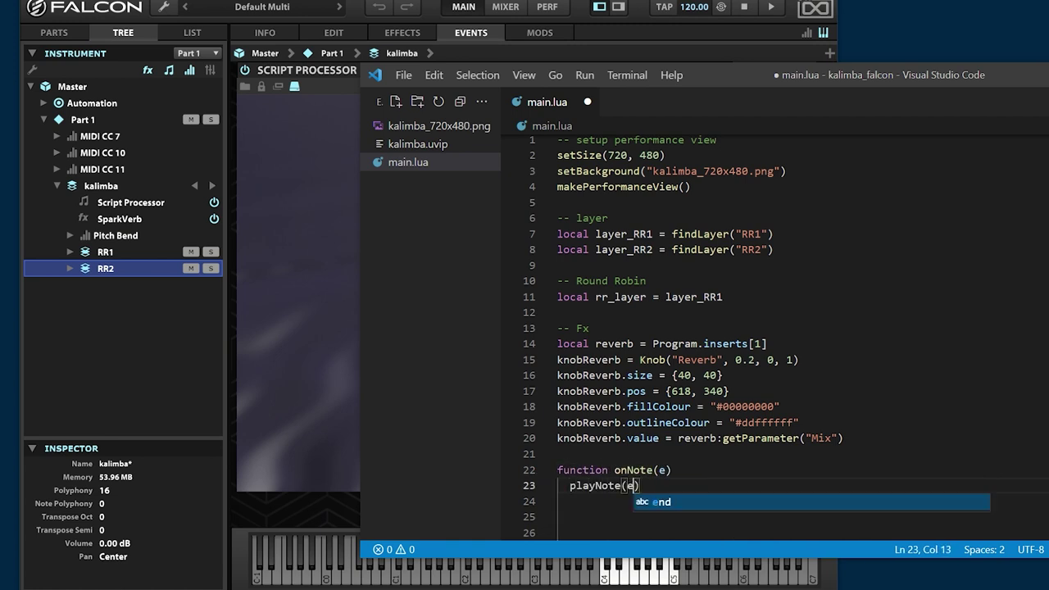
{"action": "type", "text": ".velocity, -1, rr_layer)"}
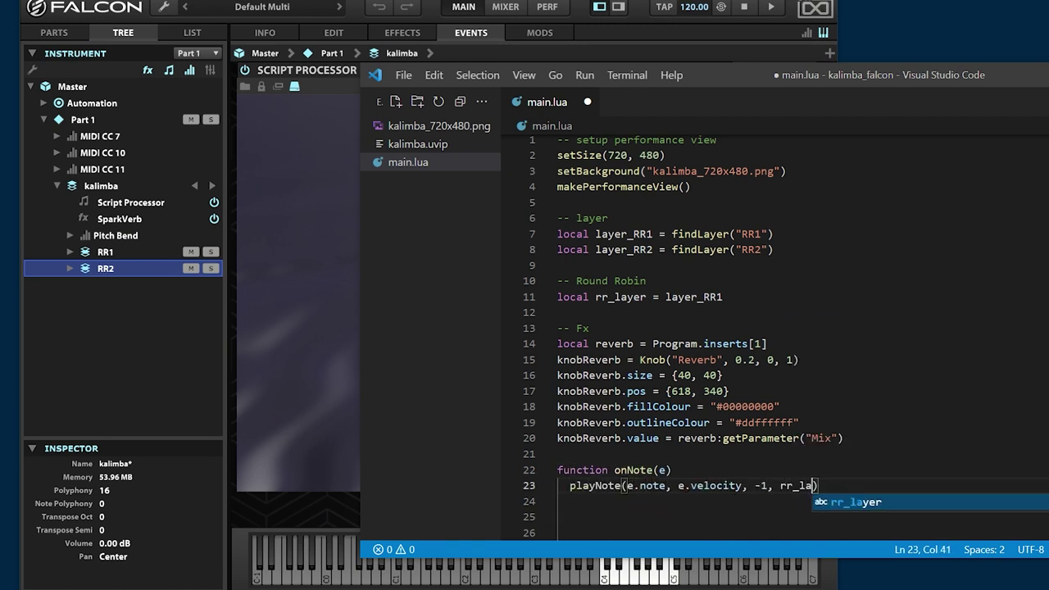
{"action": "key", "text": "Return"}
{"action": "type", "text": "rr_layer = rr_"}
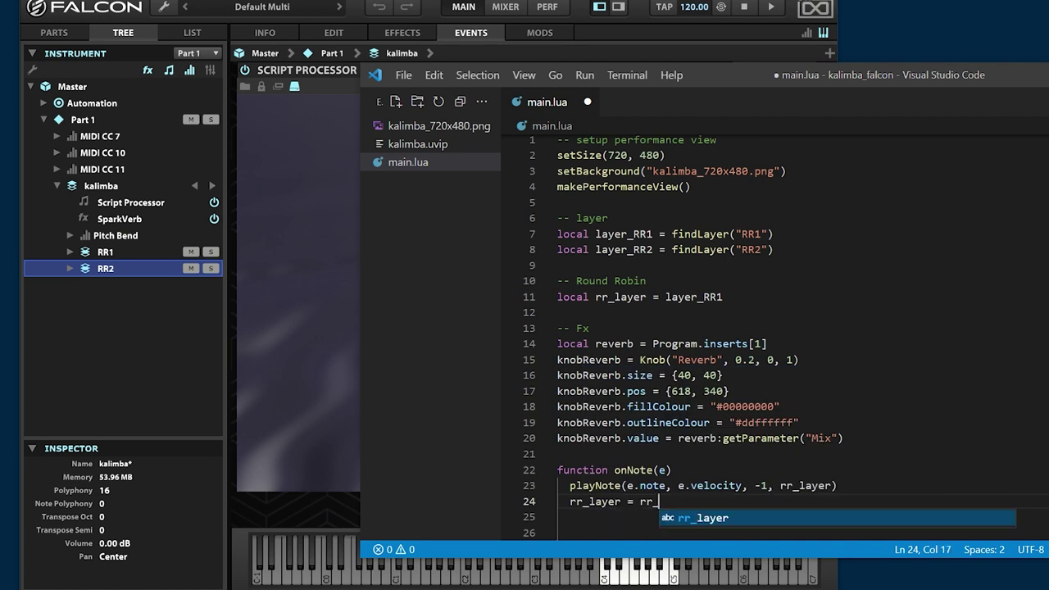
{"action": "type", "text": "layer + 1"}
Step: Reset rr_layer to layer_RR1 once it exceeds layer_RR2, closing the if block and function
{"action": "key", "text": "Return"}
{"action": "type", "text": "if rr_"}
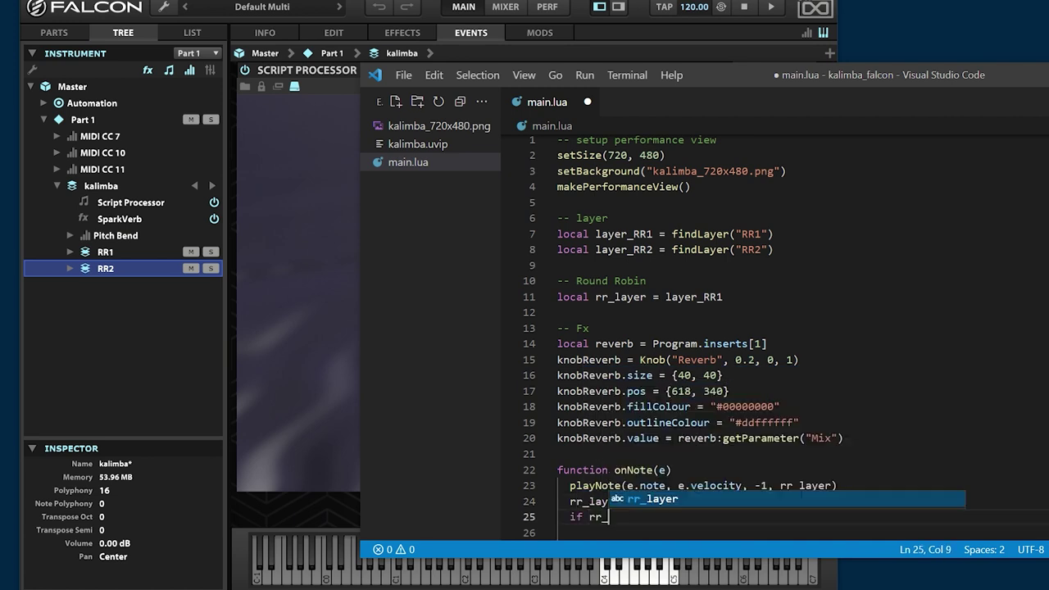
{"action": "type", "text": "layer > layer_RR2 then"}
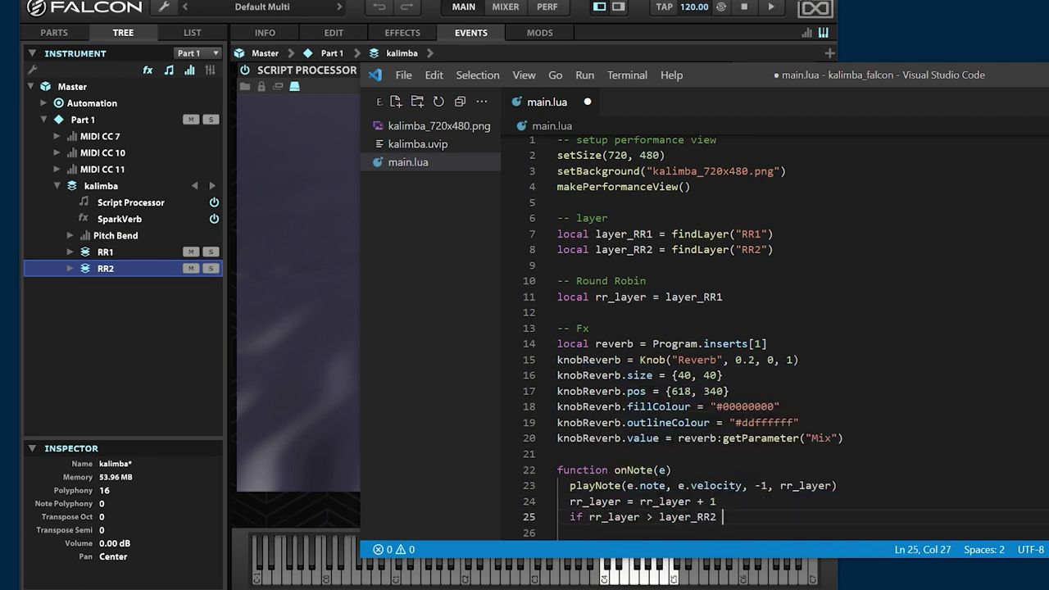
{"action": "key", "text": "Return"}
{"action": "type", "text": "rr_layer = layer_RR1"}
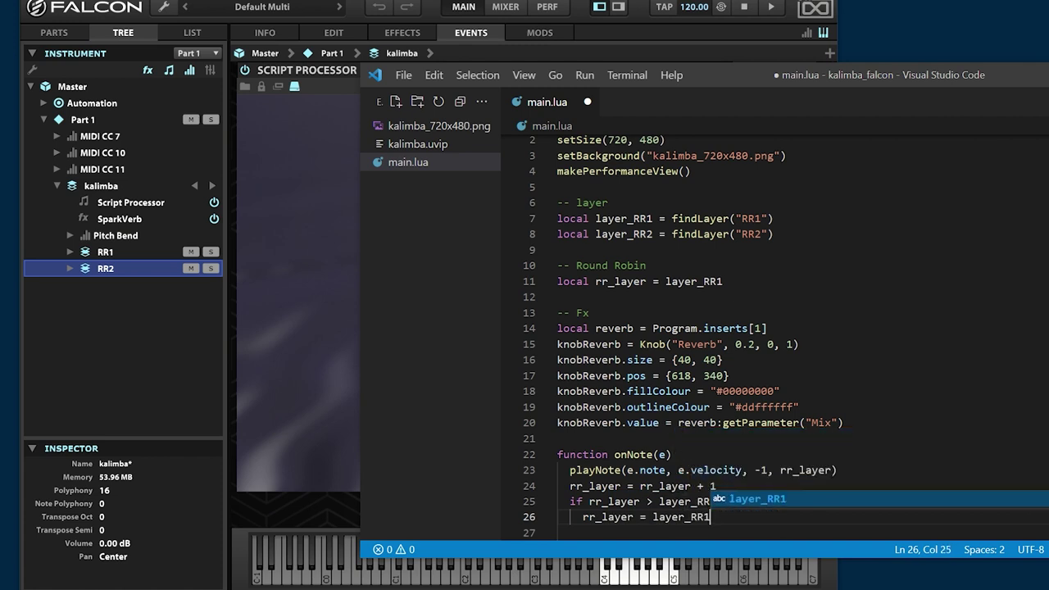
{"action": "key", "text": "Return"}
{"action": "key", "text": "Return"}
{"action": "type", "text": "end"}
{"action": "key", "text": "Return"}
{"action": "type", "text": "end"}
{"action": "key", "text": "Return"}
Step: Remove the extra blank lines before the reverb function and save main.lua
{"action": "key", "text": "ctrl+v"}
{"action": "key", "text": "Delete"}
{"action": "key", "text": "Delete"}
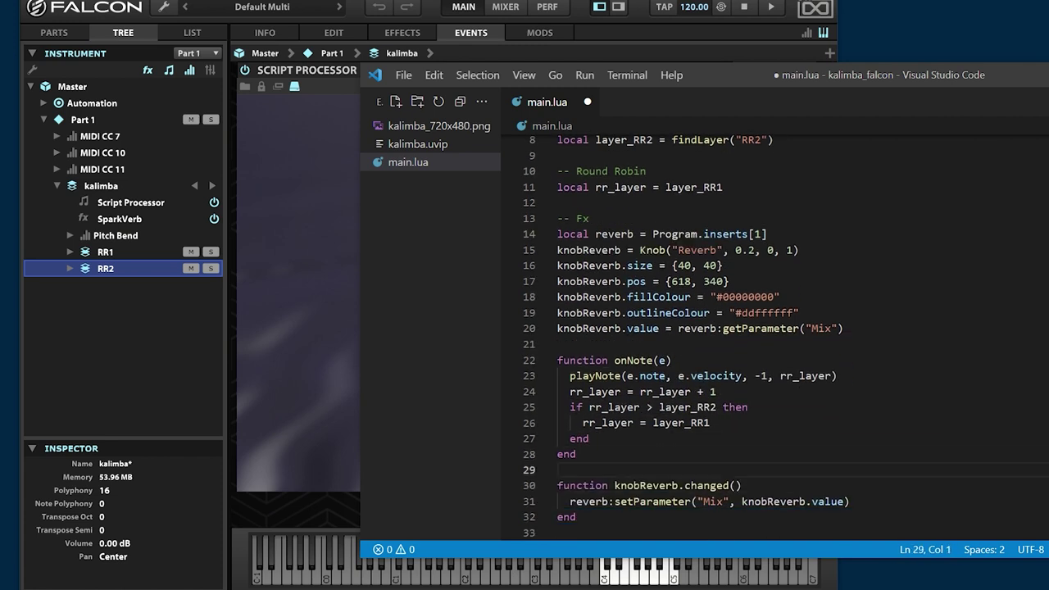
{"action": "key", "text": "Up"}
{"action": "key", "text": "Up"}
{"action": "key", "text": "Up"}
{"action": "key", "text": "Up"}
{"action": "key", "text": "Up"}
{"action": "key", "text": "Up"}
{"action": "key", "text": "Up"}
{"action": "key", "text": "Up"}
{"action": "key", "text": "Up"}
{"action": "key", "text": "Up"}
{"action": "key", "text": "Up"}
{"action": "key", "text": "Up"}
{"action": "key", "text": "Up"}
{"action": "key", "text": "Up"}
{"action": "key", "text": "Up"}
{"action": "key", "text": "Up"}
{"action": "key", "text": "Up"}
{"action": "key", "text": "Up"}
{"action": "key", "text": "Up"}
{"action": "key", "text": "Up"}
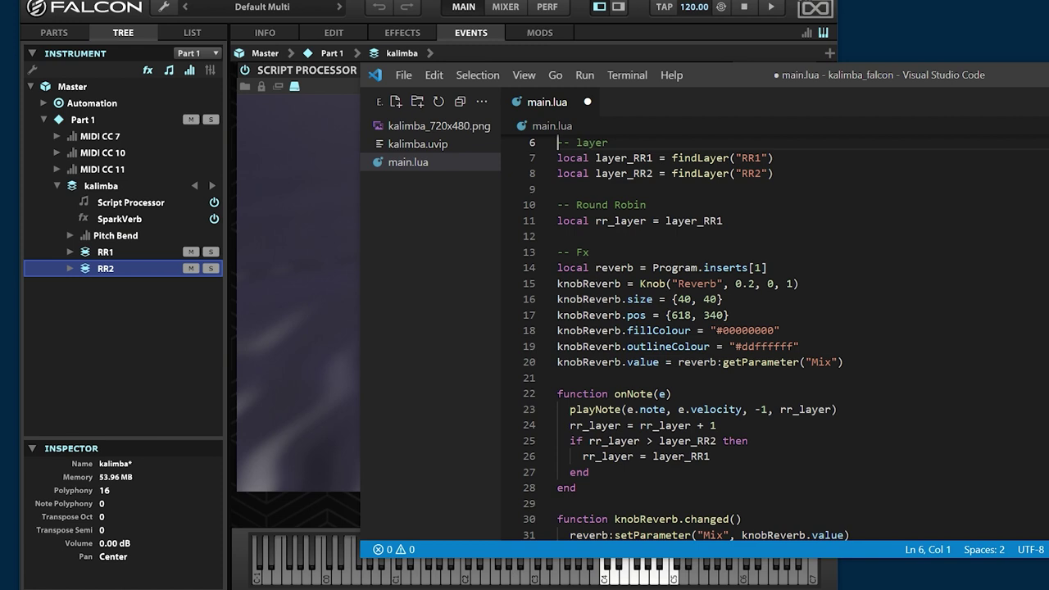
{"action": "key", "text": "ctrl+s"}
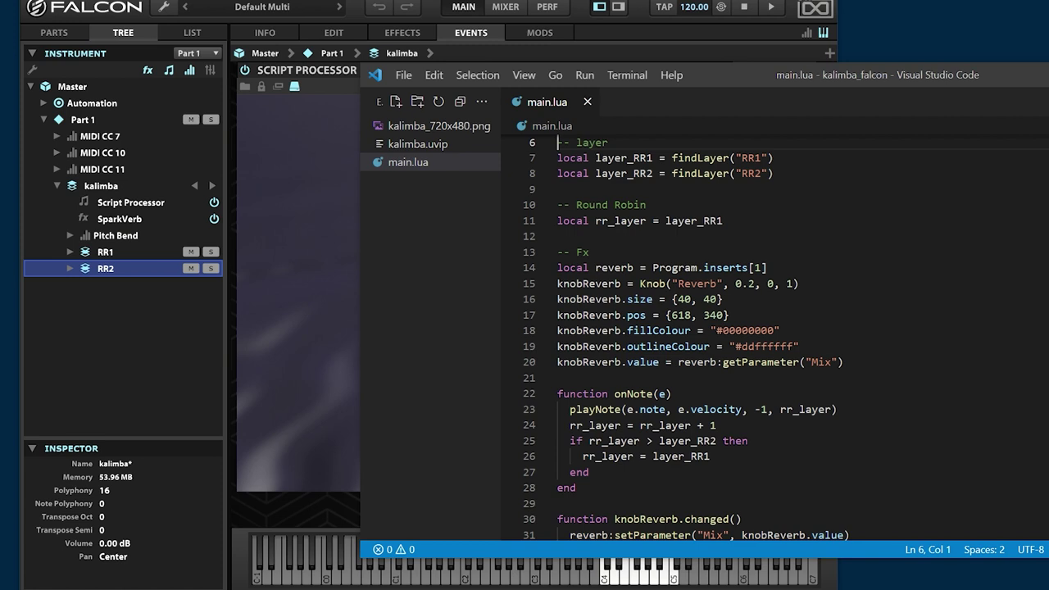
Step: Unmute the RR2 layer in Falcon, check the Lua script, then return to the kalimba panel
{"action": "key", "text": "alt+Tab"}
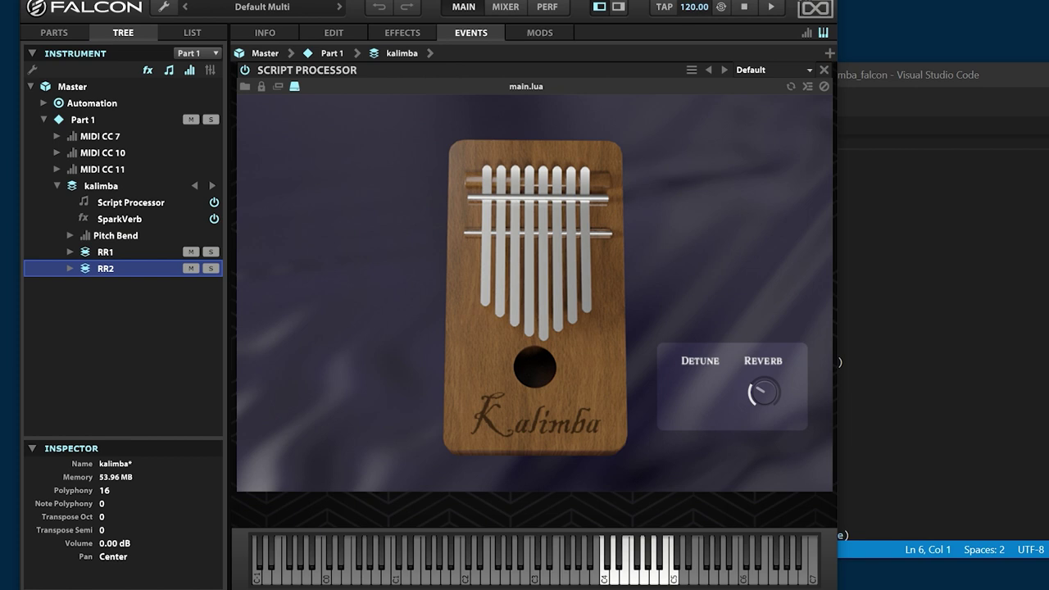
{"action": "left_click", "coordinate": [191, 269]}
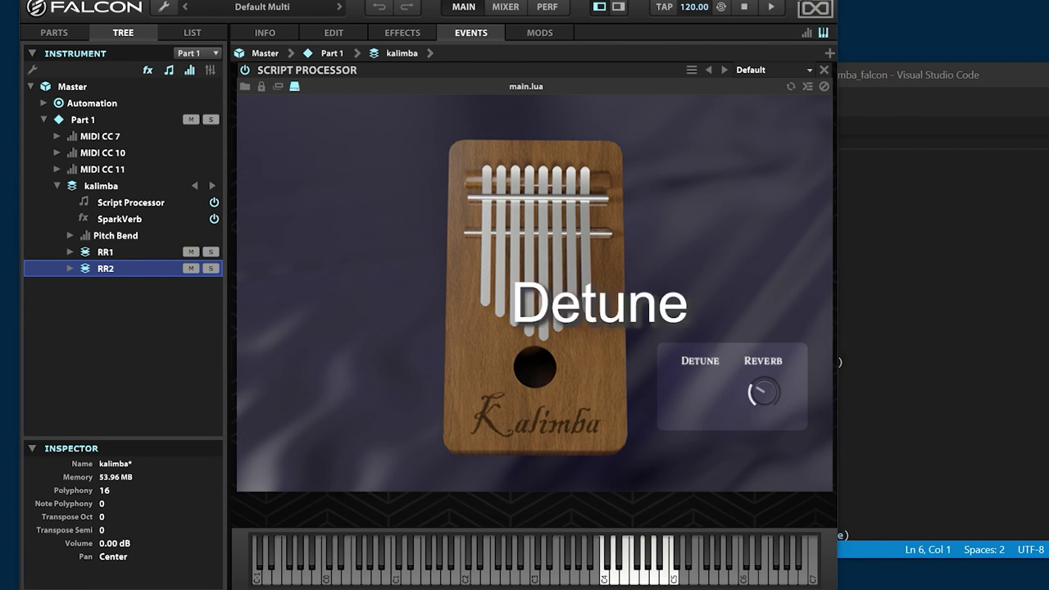
{"action": "left_click", "coordinate": [903, 255]}
{"action": "key", "text": "alt+Tab"}
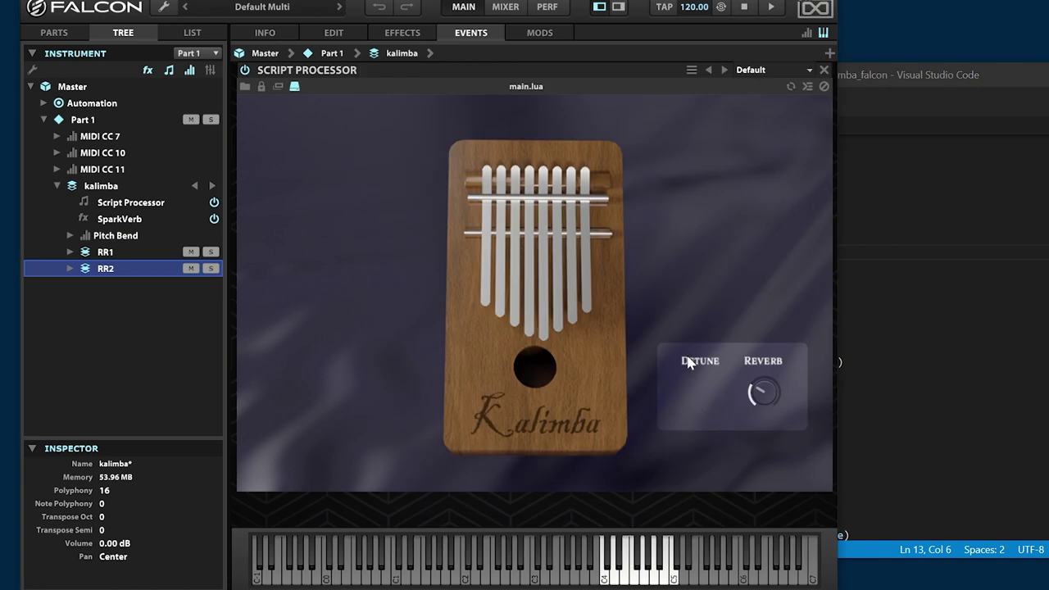
Step: Add a Detune section with a Knob("Detune", 0, 0, 1) sized 40 by 40
{"action": "left_click", "coordinate": [892, 314]}
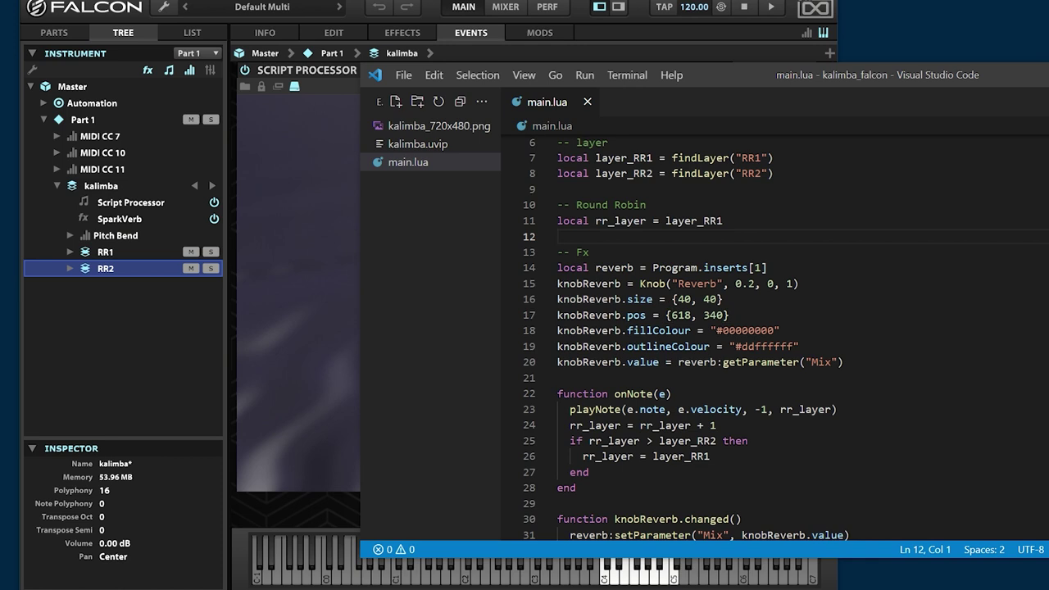
{"action": "left_click", "coordinate": [772, 234]}
{"action": "key", "text": "Return"}
{"action": "key", "text": "Return"}
{"action": "key", "text": "Return"}
{"action": "key", "text": "Up"}
{"action": "key", "text": "Up"}
{"action": "type", "text": "-- Detune"}
{"action": "key", "text": "Return"}
{"action": "type", "text": "lo"}
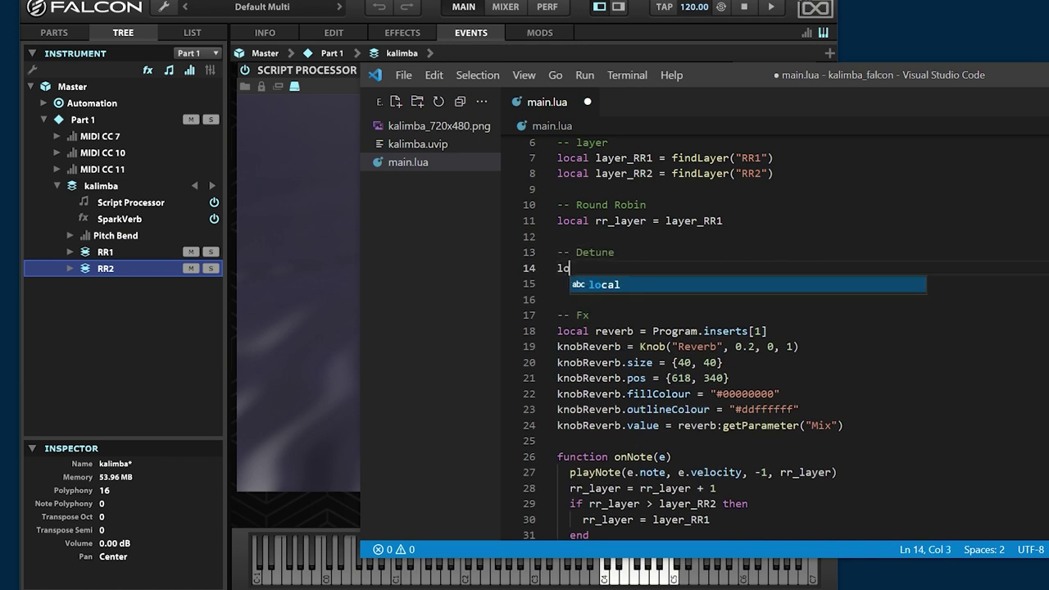
{"action": "type", "text": "cal knobDetune = Knob(\"Detune\", 0"}
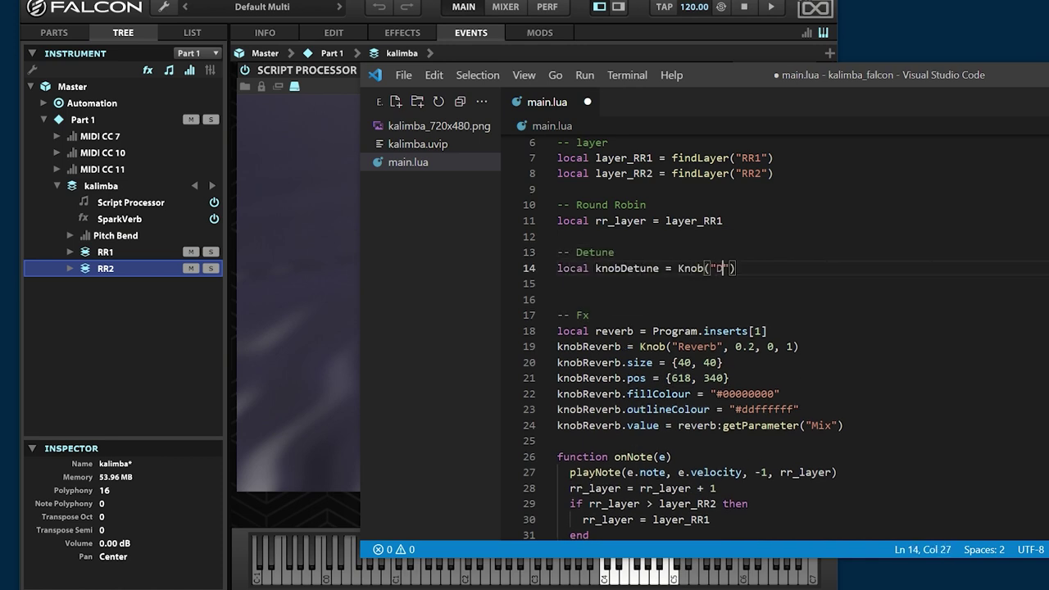
{"action": "type", "text": ", 0, 1)"}
{"action": "key", "text": "Return"}
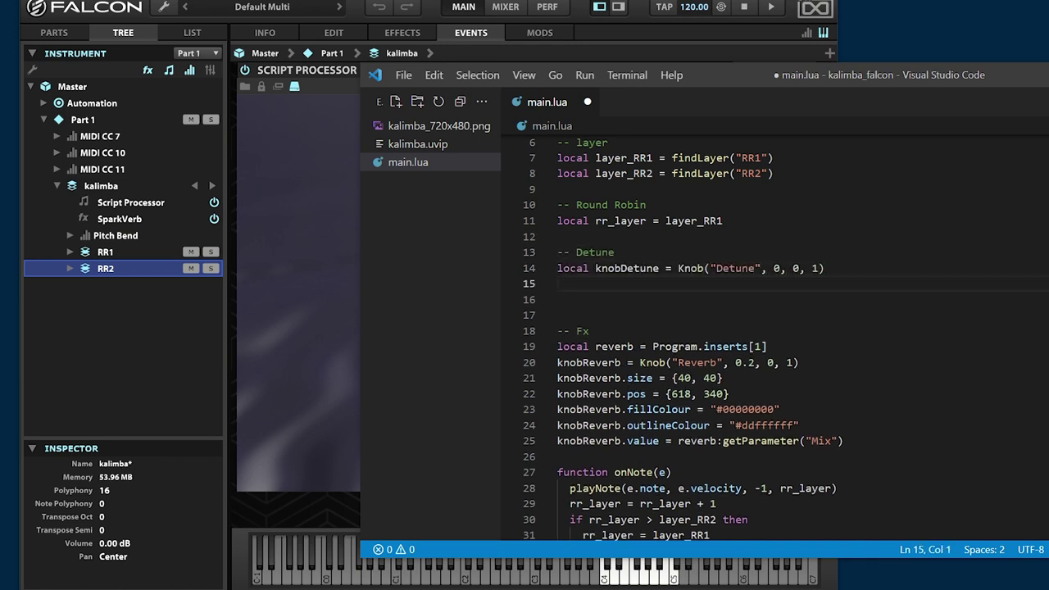
{"action": "type", "text": "knobDetune"}
{"action": "key", "text": "BackSpace"}
{"action": "type", "text": ".size = {40, 40"}
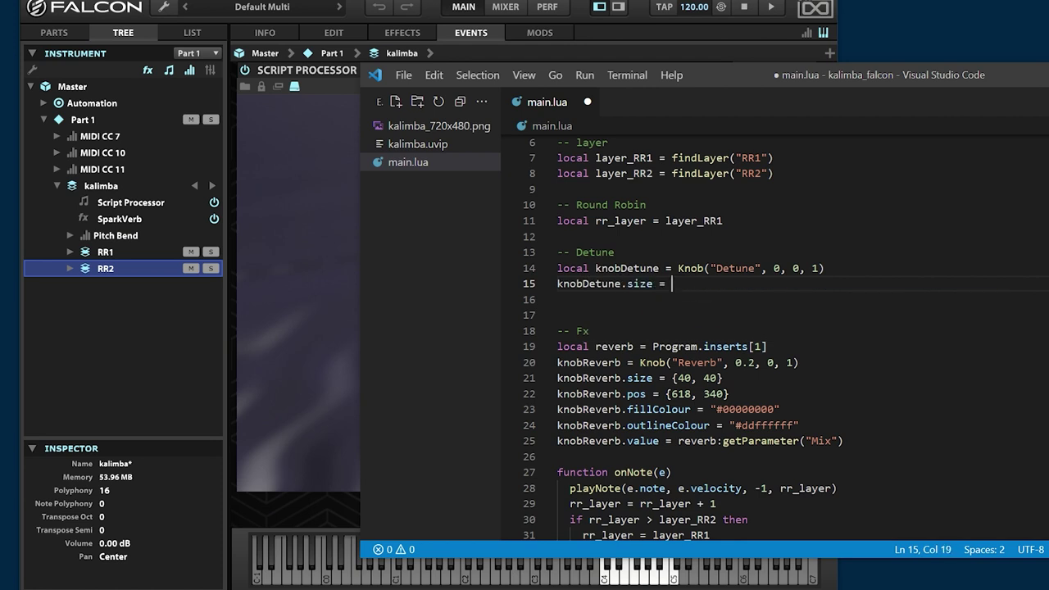
Step: Reuse the Reverb knob's layout lines for Detune, placing it at horizontal position 540
{"action": "left_click", "coordinate": [574, 315]}
{"action": "left_click", "coordinate": [558, 394]}
{"action": "key", "text": "shift+Down"}
{"action": "key", "text": "shift+Down"}
{"action": "key", "text": "shift+Down"}
{"action": "key", "text": "shift+Down"}
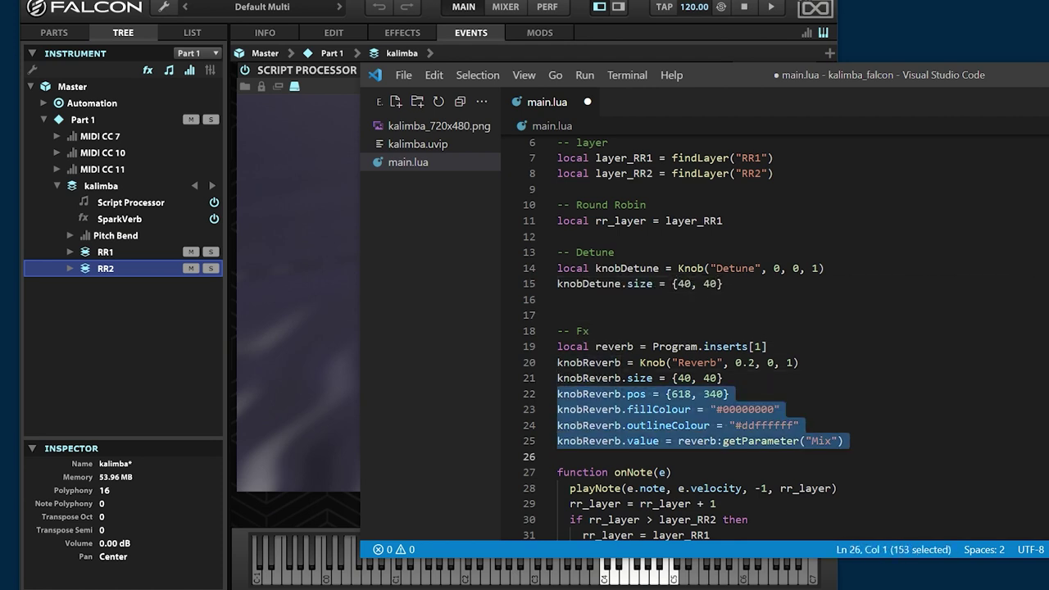
{"action": "key", "text": "ctrl+c"}
{"action": "left_click", "coordinate": [557, 299]}
{"action": "key", "text": "ctrl+v"}
{"action": "left_click_drag", "start_coordinate": [582, 299], "coordinate": [621, 299]}
{"action": "key", "text": "ctrl+d"}
{"action": "key", "text": "ctrl+d"}
{"action": "key", "text": "ctrl+d"}
{"action": "type", "text": "Detune"}
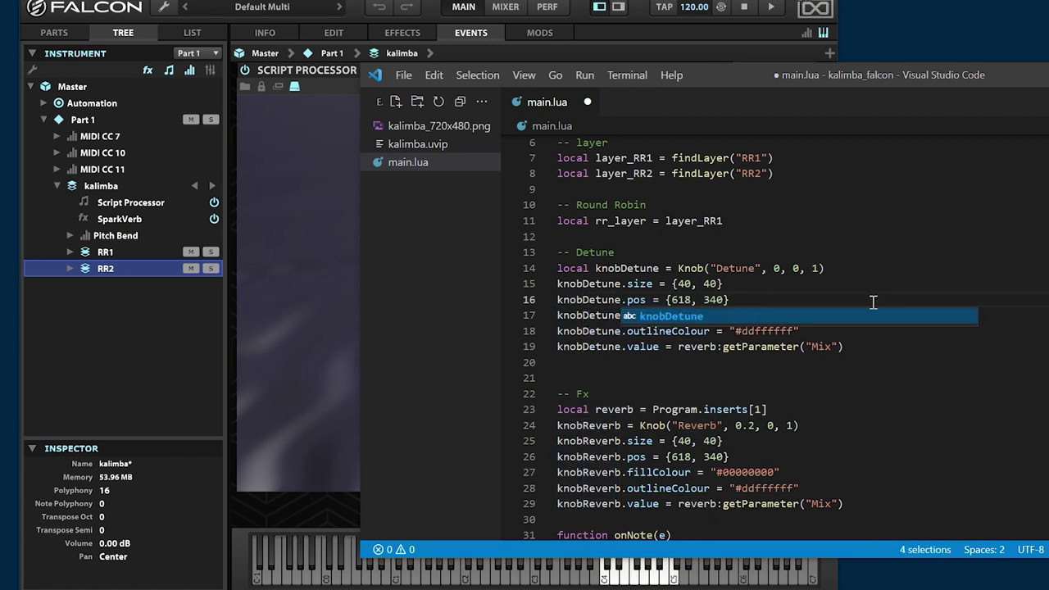
{"action": "left_click", "coordinate": [874, 297]}
{"action": "key", "text": "Left"}
{"action": "key", "text": "Left"}
{"action": "key", "text": "Left"}
{"action": "key", "text": "BackSpace"}
{"action": "key", "text": "BackSpace"}
{"action": "key", "text": "BackSpace"}
{"action": "type", "text": "540"}
{"action": "key", "text": "Down"}
{"action": "key", "text": "Down"}
{"action": "key", "text": "Down"}
{"action": "key", "text": "Home"}
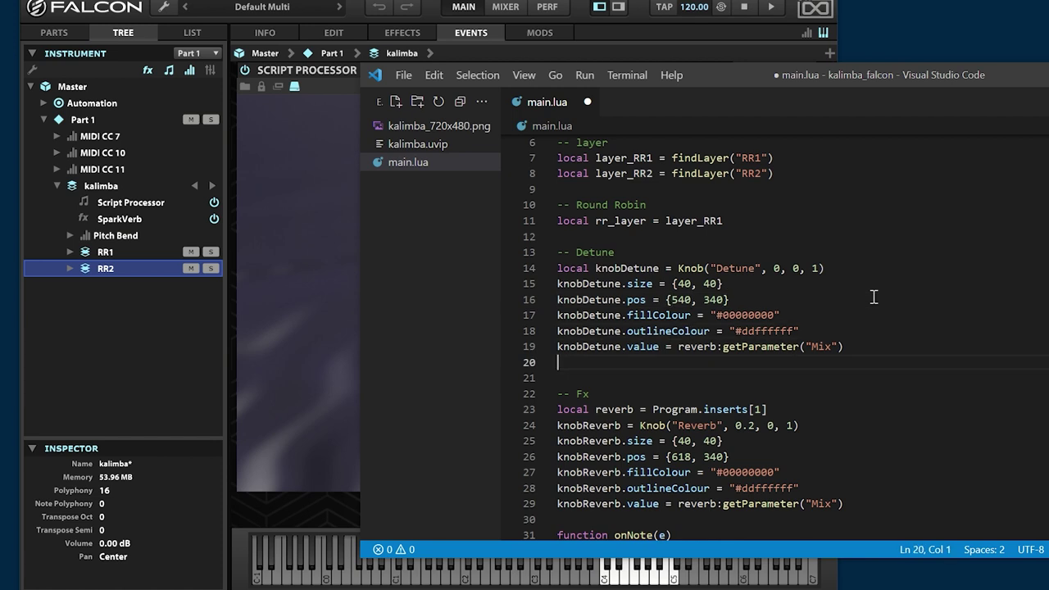
{"action": "key", "text": "shift+Down"}
{"action": "key", "text": "BackSpace"}
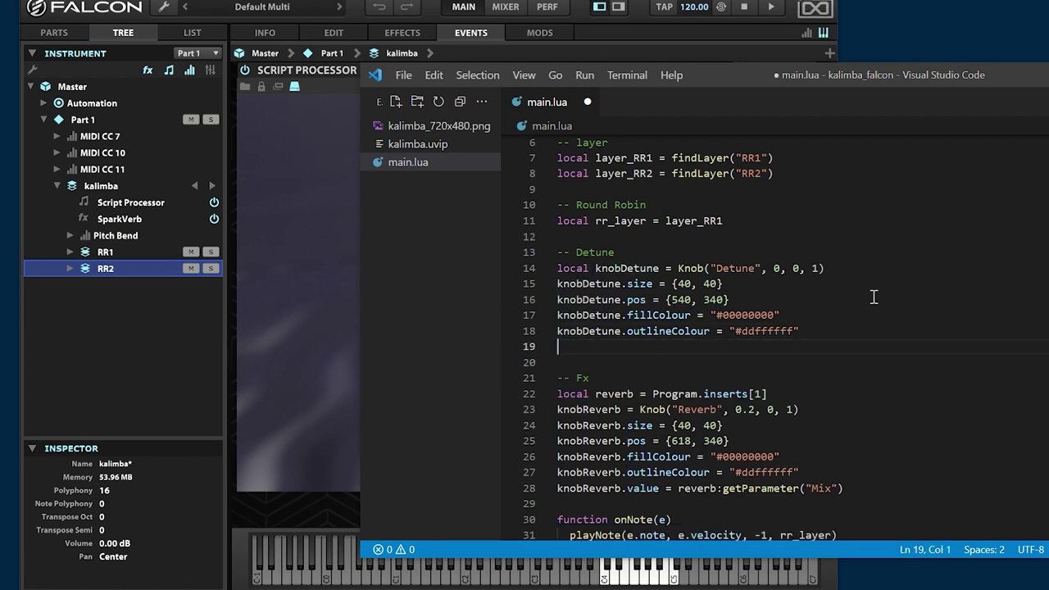
Step: Add a commented tune table holding thirteen zero entries
{"action": "type", "text": "local tune = {0, 0, 0, 0, 0, 0, 0, 0, 0, 0, 0, 0, 0"}
{"action": "key", "text": "ctrl+shift+Return"}
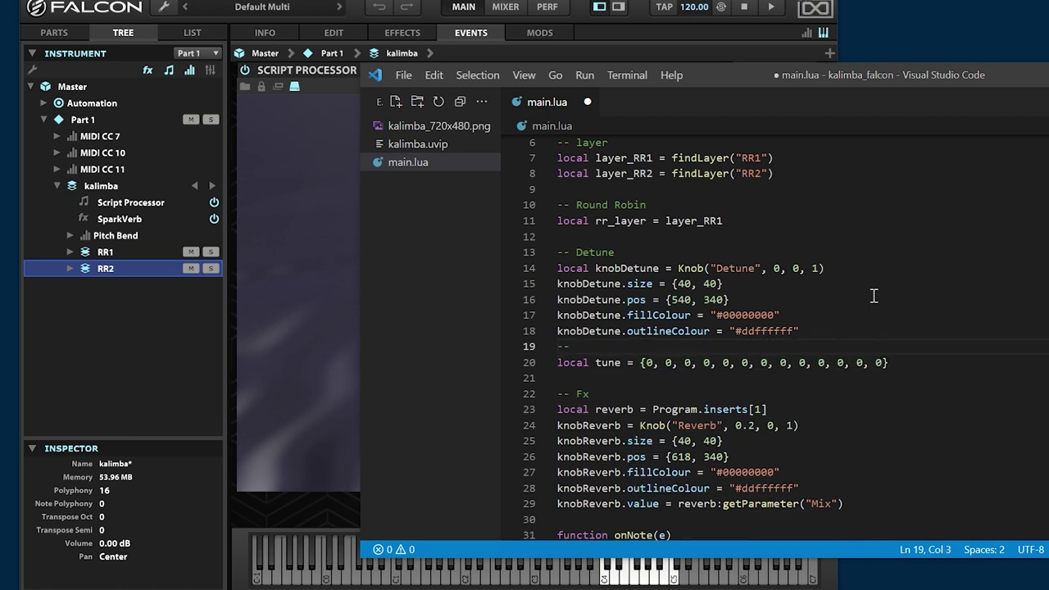
{"action": "type", "text": "C"}
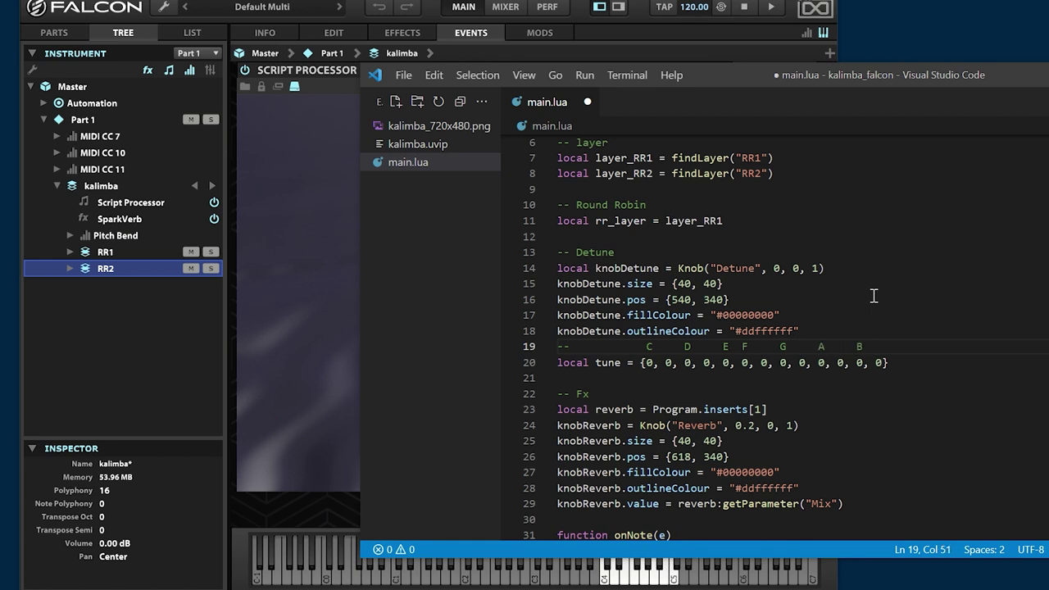
{"action": "key", "text": "Down"}
{"action": "key", "text": "Down"}
Step: Define note_lowest = 72 and note_highest = 84 after the Round Robin code
{"action": "scroll", "coordinate": [874, 296], "scroll_direction": "up", "scroll_amount": 2}
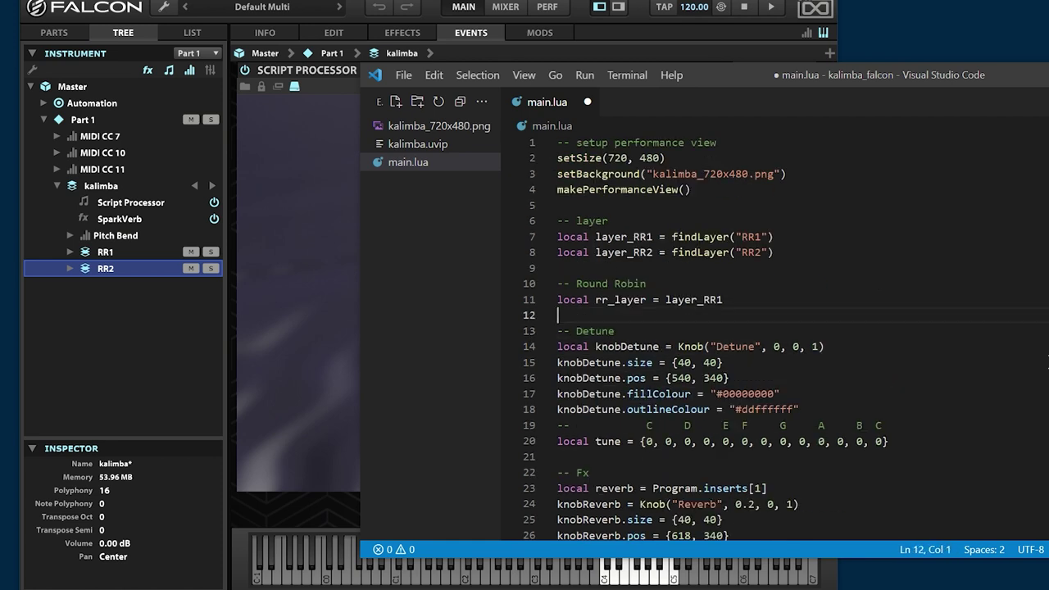
{"action": "left_click", "coordinate": [743, 314]}
{"action": "key", "text": "Return"}
{"action": "key", "text": "Return"}
{"action": "key", "text": "Up"}
{"action": "type", "text": "local note_lowest  = 72"}
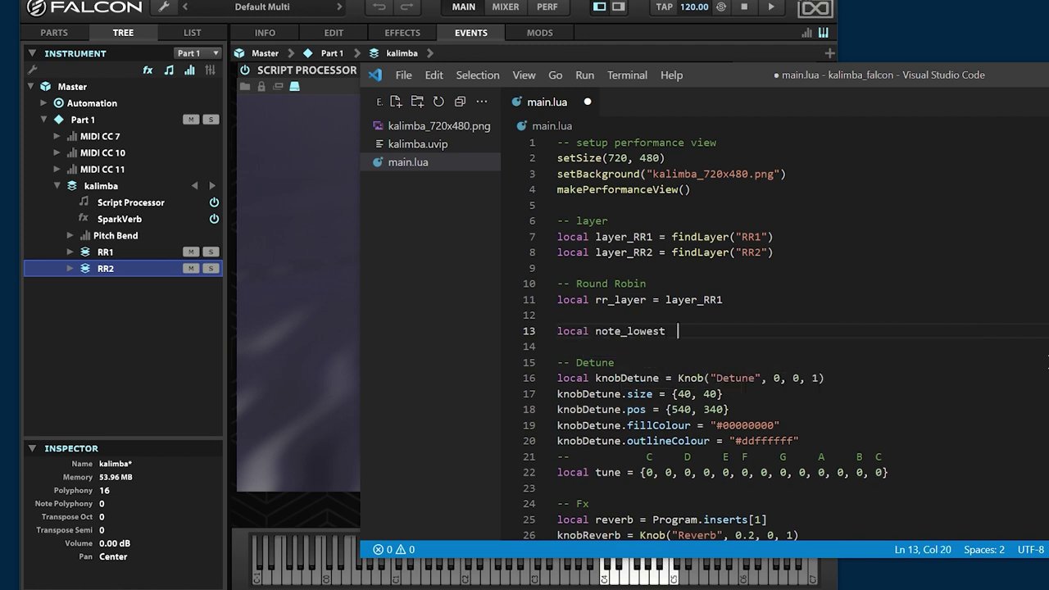
{"action": "key", "text": "Return"}
{"action": "type", "text": "local note_highest = 84"}
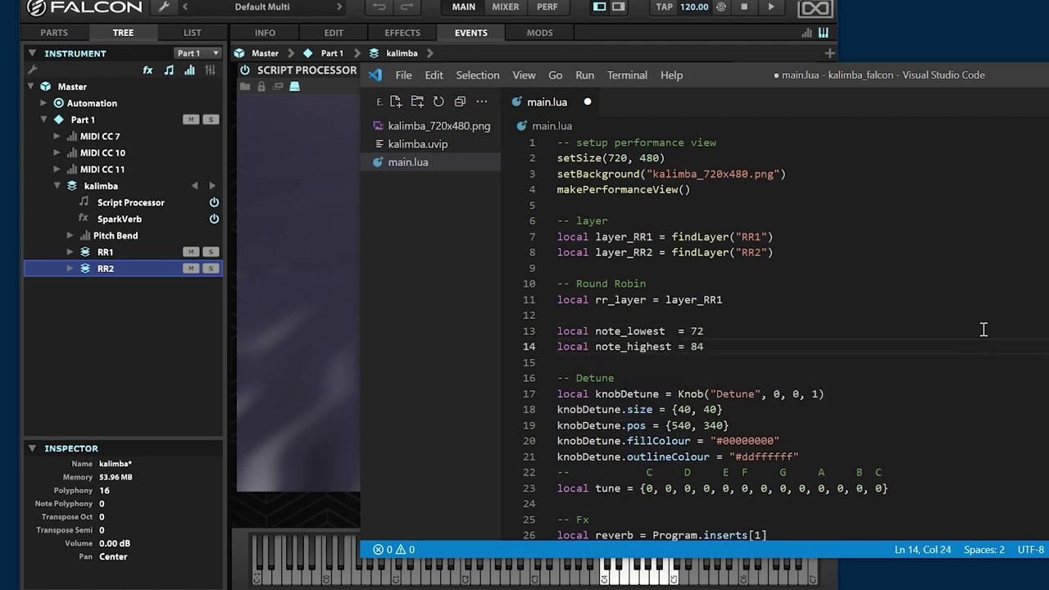
Step: Write knobDetune.changed() to fill all 13 tune entries with random offsets scaled by the knob, and save
{"action": "scroll", "coordinate": [907, 311], "scroll_direction": "down", "scroll_amount": 5}
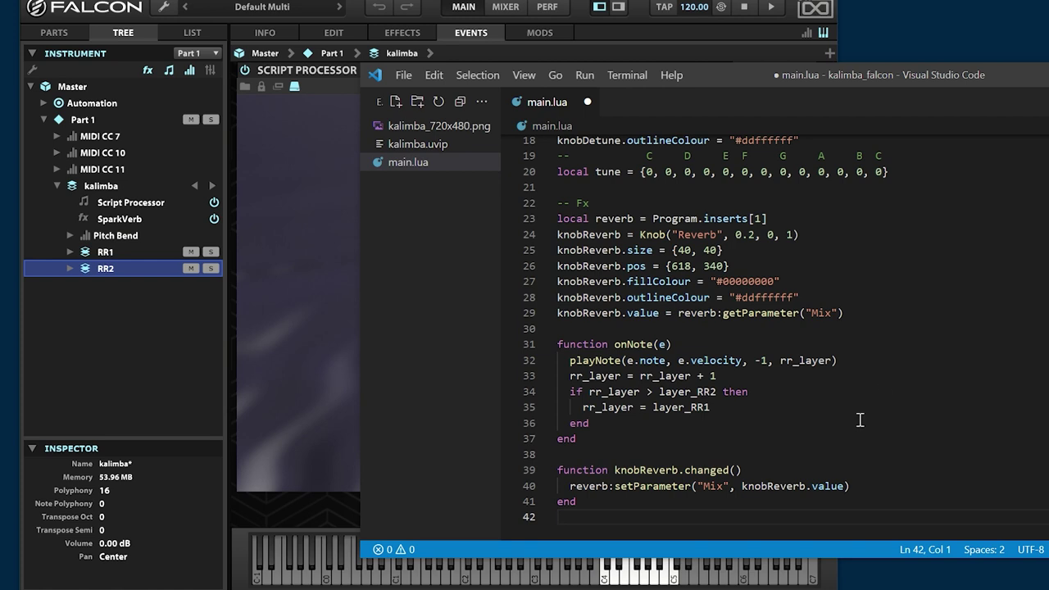
{"action": "key", "text": "Up"}
{"action": "key", "text": "Up"}
{"action": "key", "text": "Up"}
{"action": "key", "text": "Up"}
{"action": "key", "text": "Return"}
{"action": "key", "text": "Return"}
{"action": "key", "text": "Up"}
{"action": "type", "text": "function "}
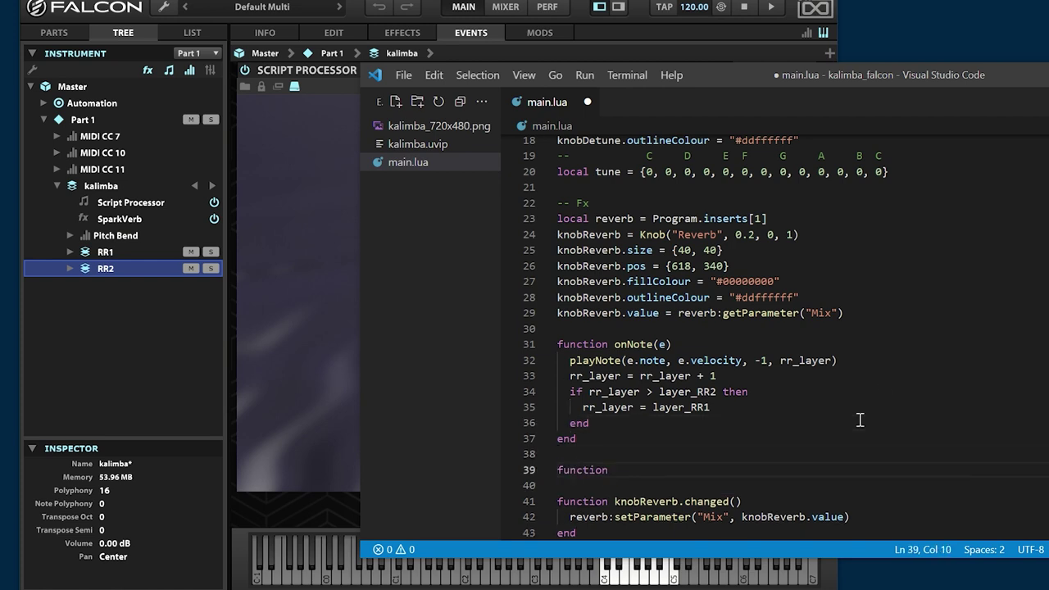
{"action": "type", "text": "knob"}
{"action": "key", "text": "Tab"}
{"action": "type", "text": ".change"}
{"action": "key", "text": "Tab"}
{"action": "type", "text": "()"}
{"action": "key", "text": "Return"}
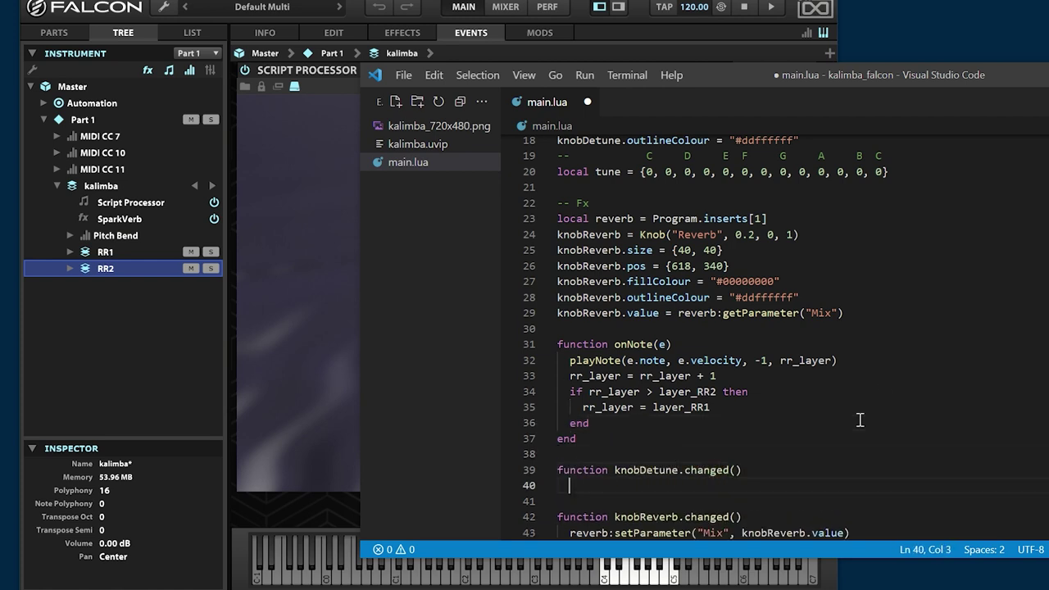
{"action": "type", "text": "for i = 1, 13 do"}
{"action": "key", "text": "Return"}
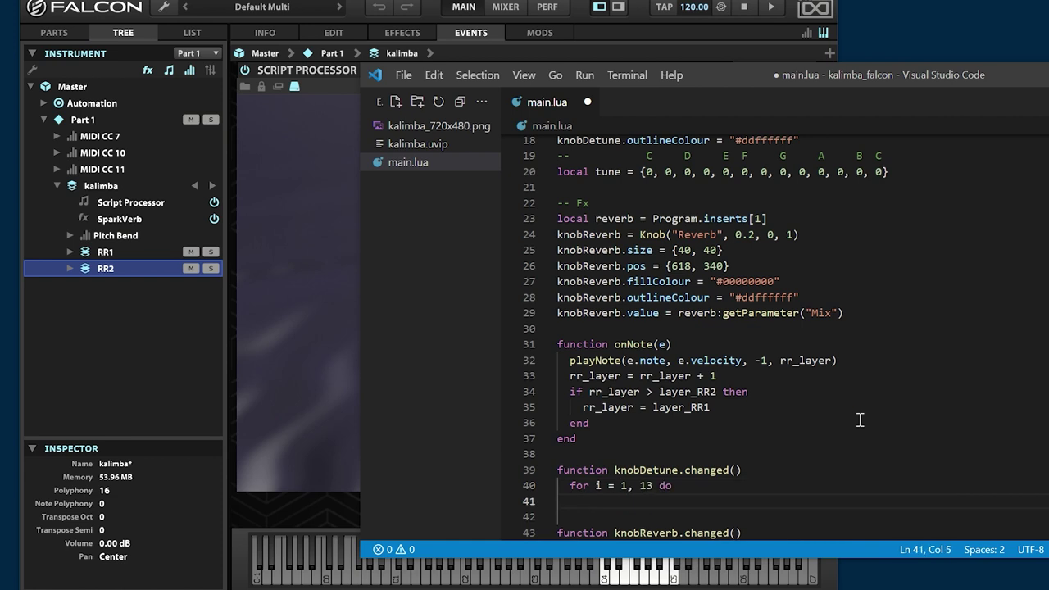
{"action": "type", "text": "tune[i] = knobD"}
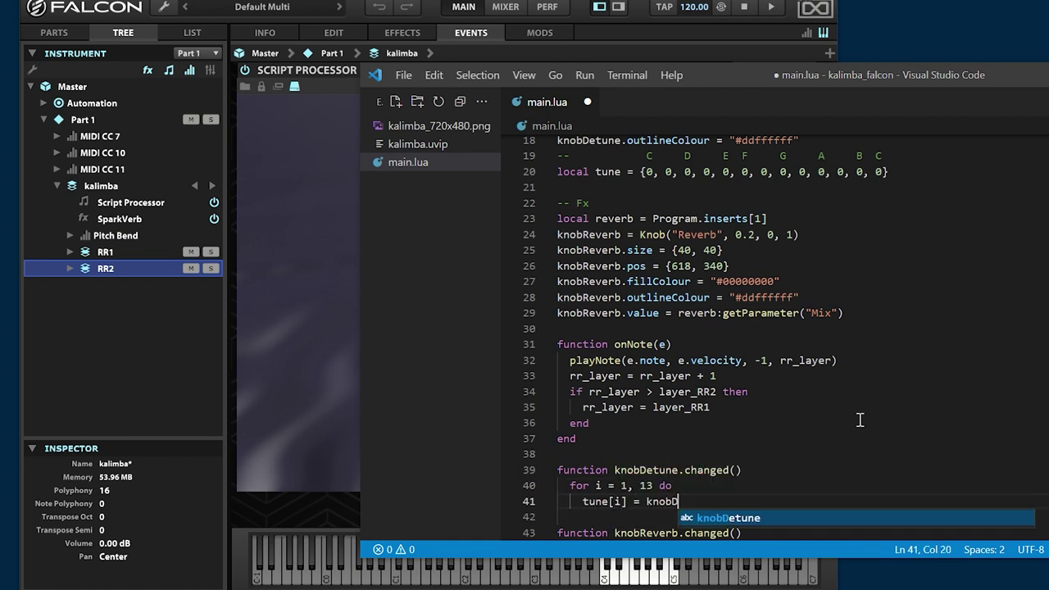
{"action": "key", "text": "Tab"}
{"action": "type", "text": ".value * (math.ran"}
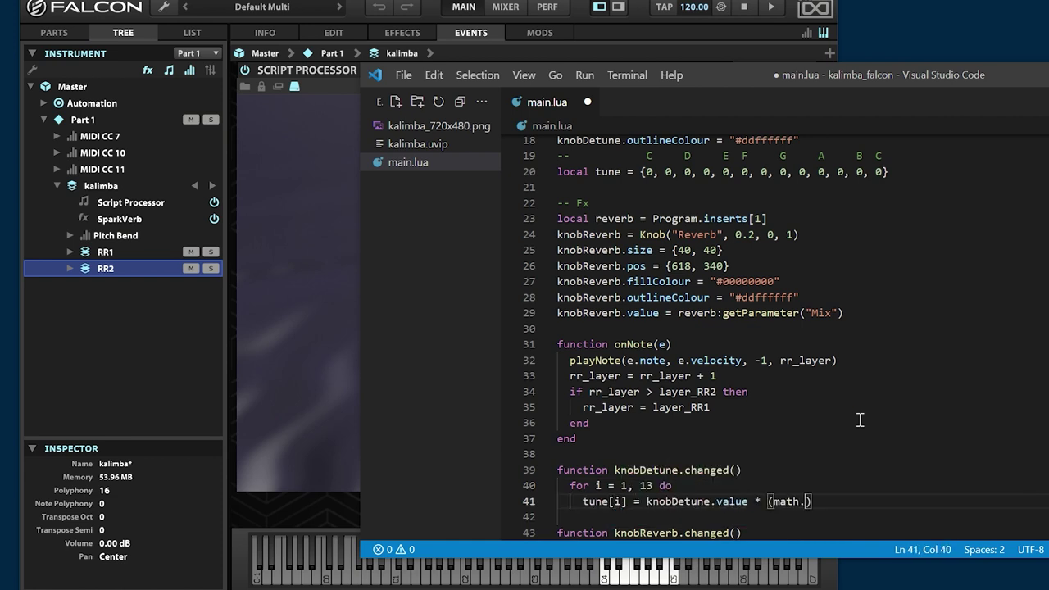
{"action": "type", "text": "dom() - 0.5) * 2.0"}
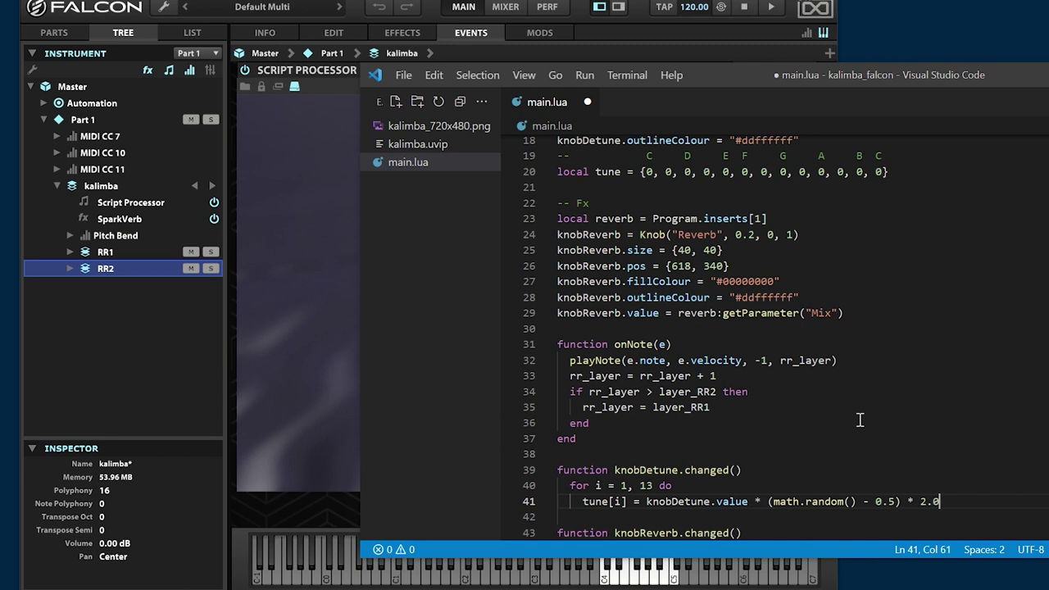
{"action": "key", "text": "Return"}
{"action": "type", "text": "end"}
{"action": "key", "text": "Return"}
{"action": "type", "text": "end"}
{"action": "scroll", "coordinate": [860, 419], "scroll_direction": "down", "scroll_amount": 1}
{"action": "key", "text": "ctrl+s"}
Step: Store playNote's voice and retune notes between note_lowest and note_highest with changeTune from the tune table
{"action": "left_click", "coordinate": [919, 325]}
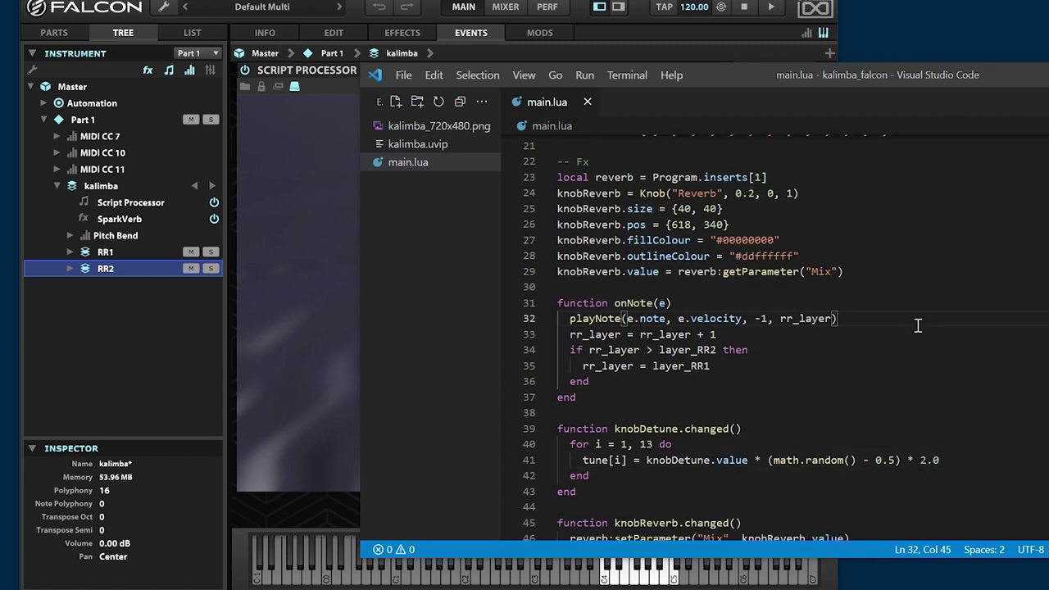
{"action": "key", "text": "Home"}
{"action": "type", "text": "local voice ="}
{"action": "key", "text": "Up"}
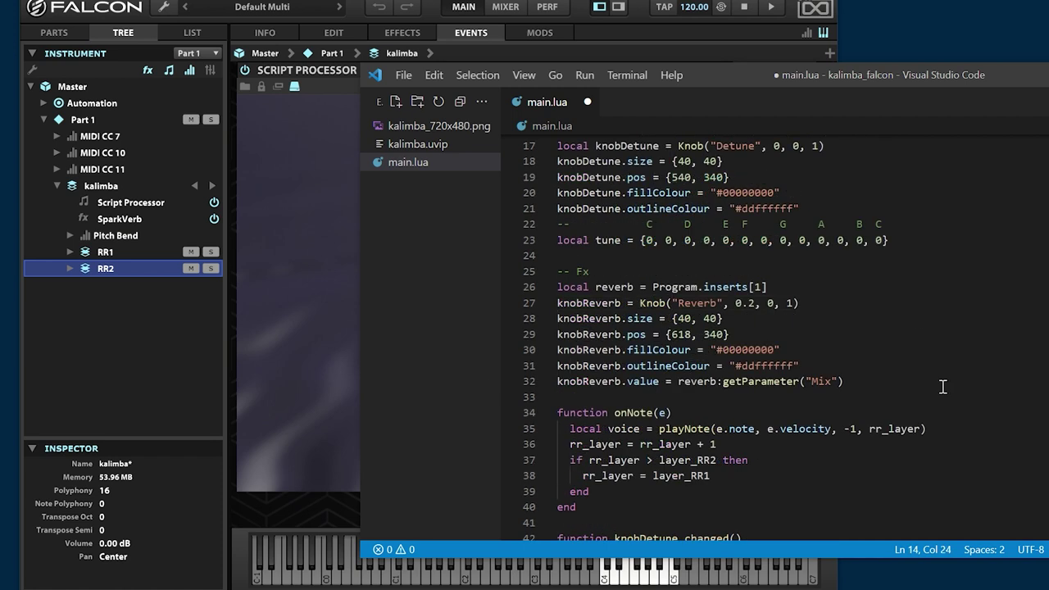
{"action": "left_click", "coordinate": [961, 434]}
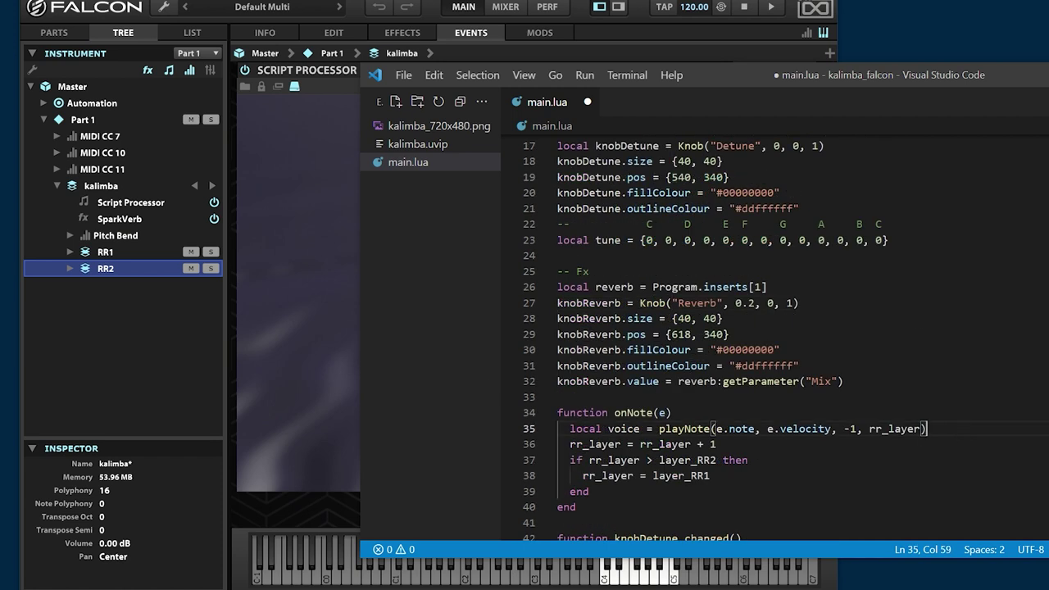
{"action": "key", "text": "Return"}
{"action": "type", "text": "if (e.note >"}
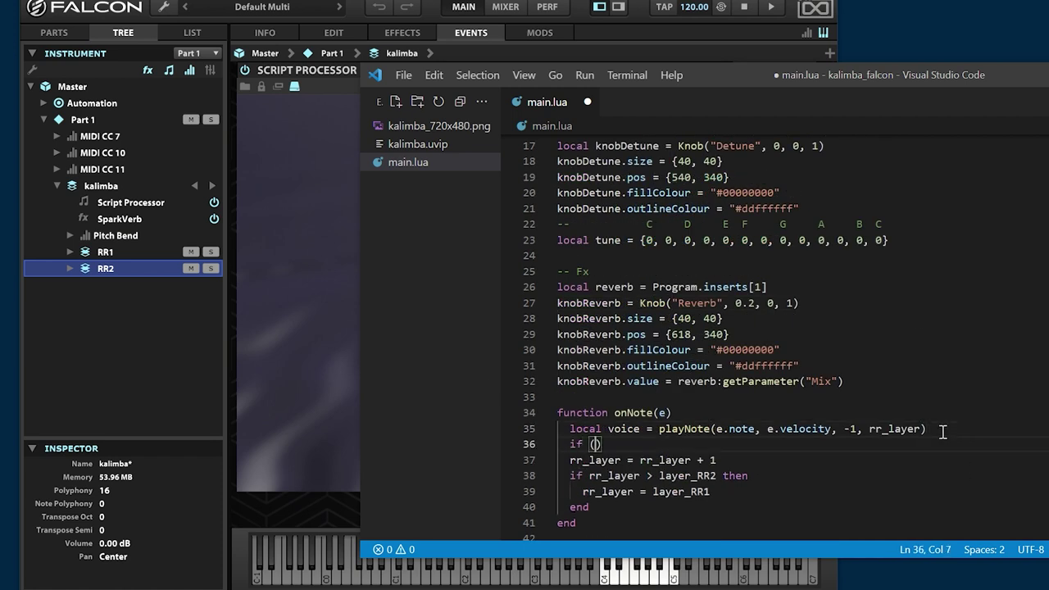
{"action": "type", "text": "= note_lowest) and (e"}
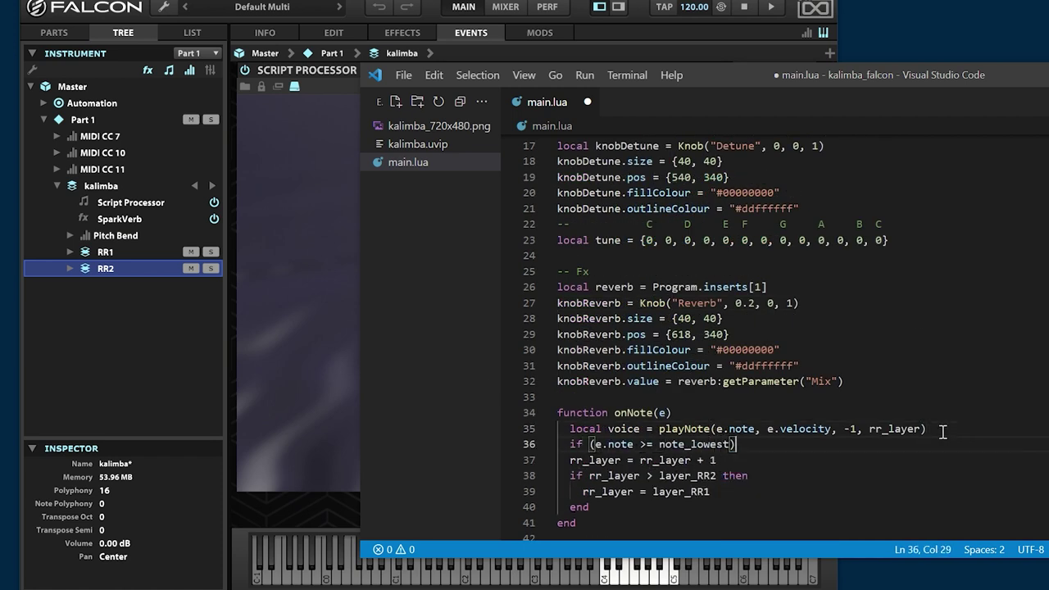
{"action": "type", "text": ".note <= note_highest) "}
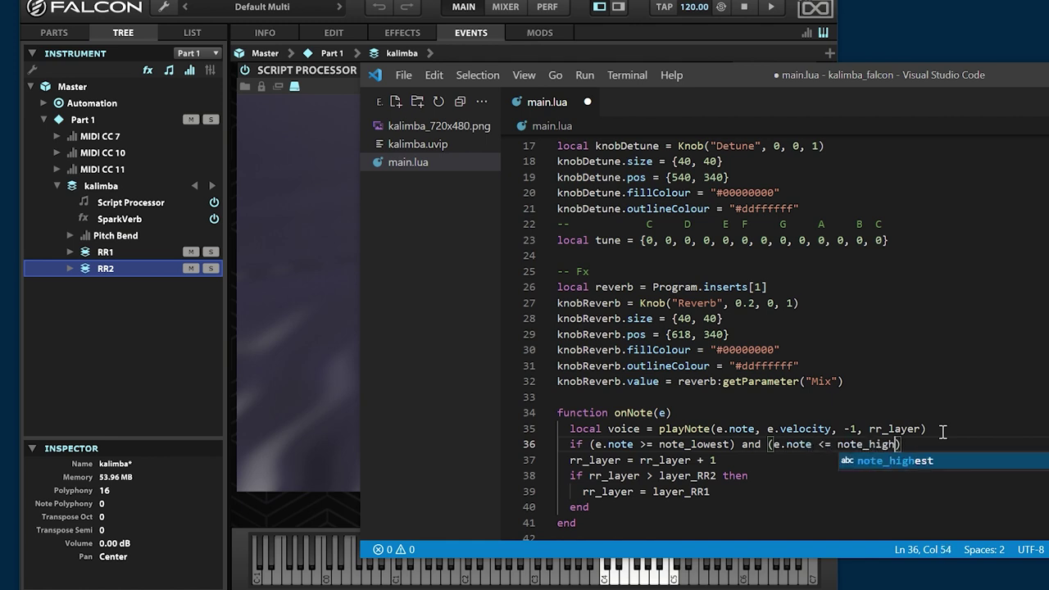
{"action": "type", "text": "then"}
{"action": "key", "text": "Return"}
{"action": "type", "text": "changeTune"}
{"action": "type", "text": "(voice, tune[e"}
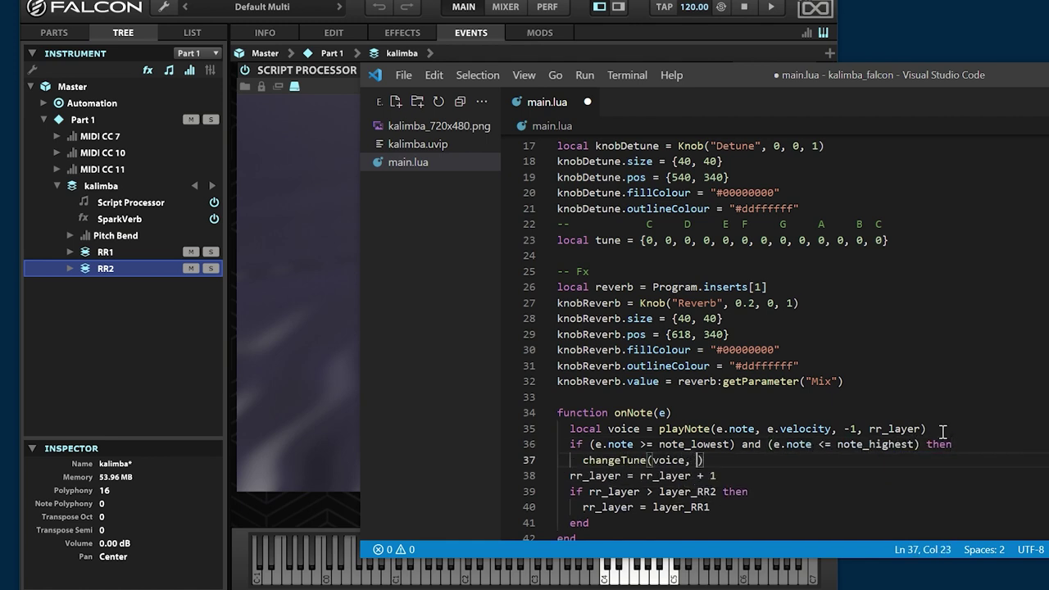
{"action": "type", "text": ".note - note_lowest +1"}
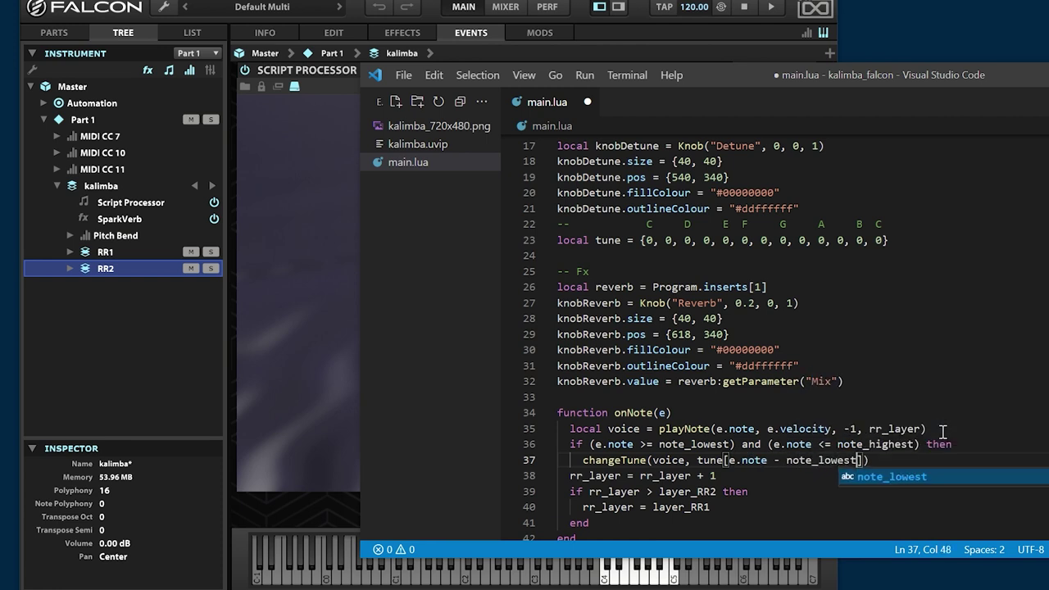
{"action": "key", "text": "Left"}
{"action": "key", "text": "End"}
{"action": "key", "text": "Return"}
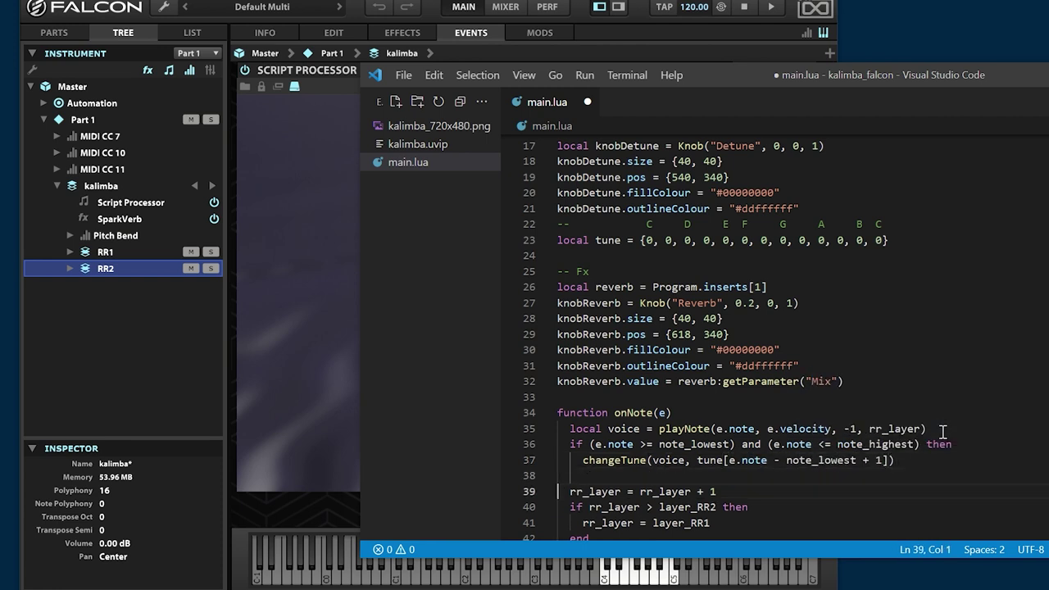
{"action": "key", "text": "Delete"}
Step: Indent the round-robin advance lines into the if block, close it with end, and save
{"action": "key", "text": "Tab"}
{"action": "key", "text": "Down"}
{"action": "key", "text": "Tab"}
{"action": "key", "text": "Down"}
{"action": "key", "text": "Tab"}
{"action": "key", "text": "Down"}
{"action": "key", "text": "Tab"}
{"action": "key", "text": "Return"}
{"action": "type", "text": "end"}
{"action": "key", "text": "Down"}
{"action": "key", "text": "Down"}
{"action": "key", "text": "ctrl+s"}
Step: Back in Falcon, drag the Detune knob upward to raise its value
{"action": "key", "text": "alt+Tab"}
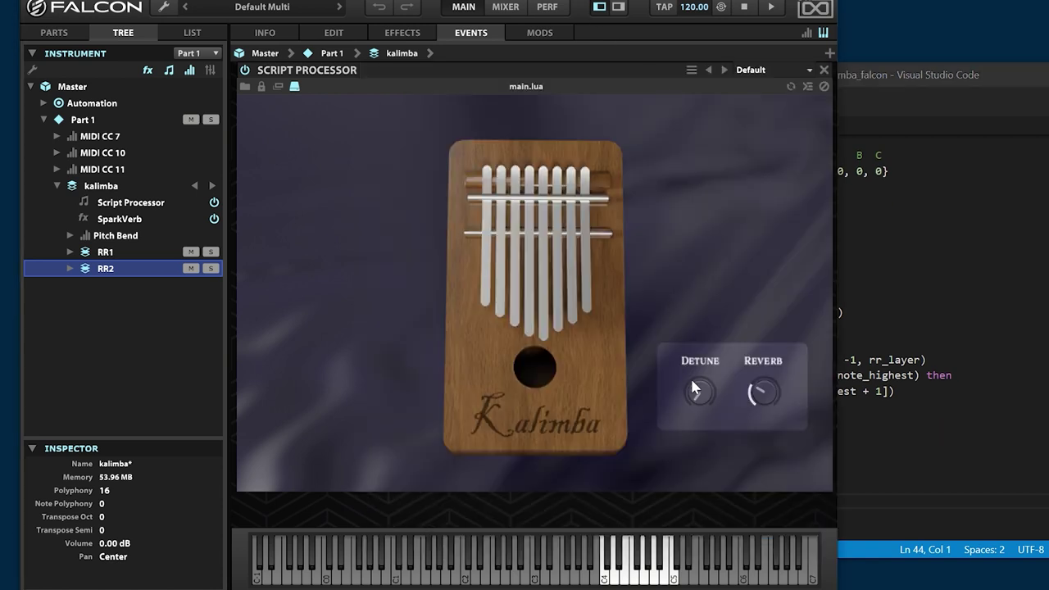
{"action": "left_click_drag", "start_coordinate": [697, 395], "coordinate": [736, 221]}
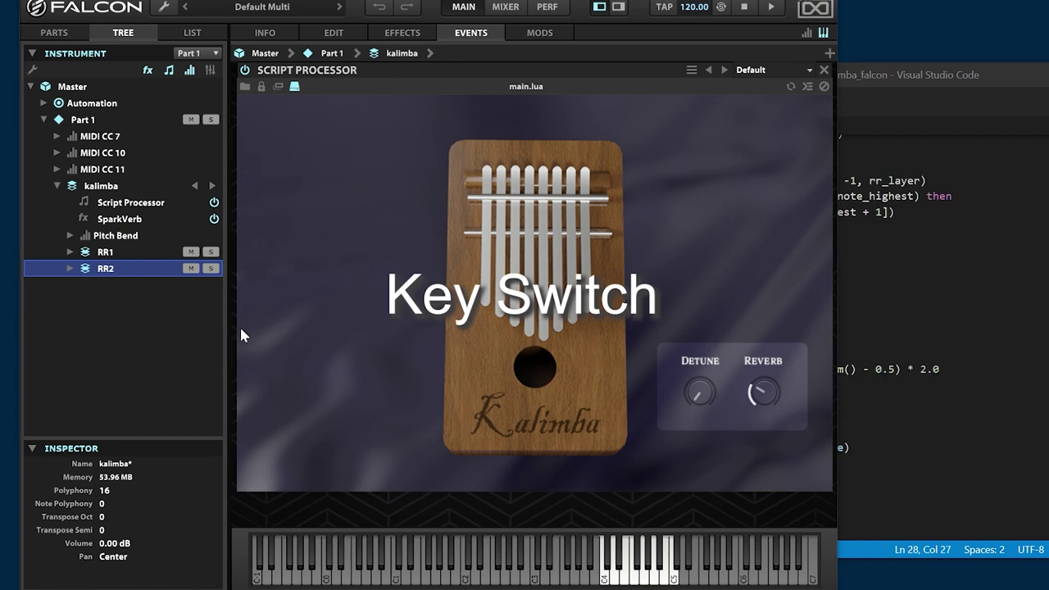
Step: Add Layer 3 to the kalimba program and rename it Glissando
{"action": "left_click", "coordinate": [163, 189]}
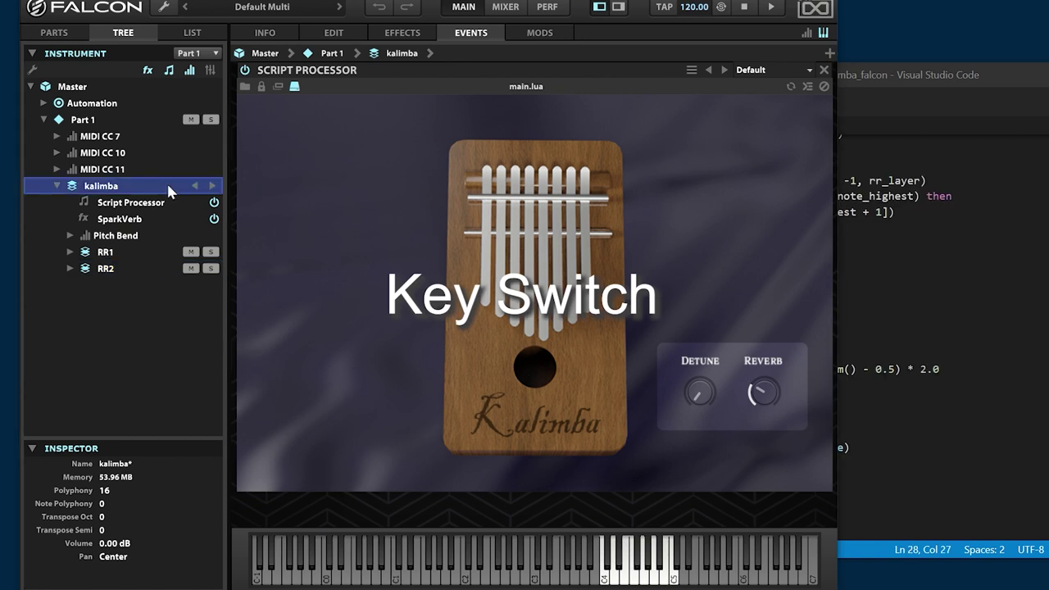
{"action": "right_click", "coordinate": [173, 182]}
{"action": "left_click", "coordinate": [146, 119]}
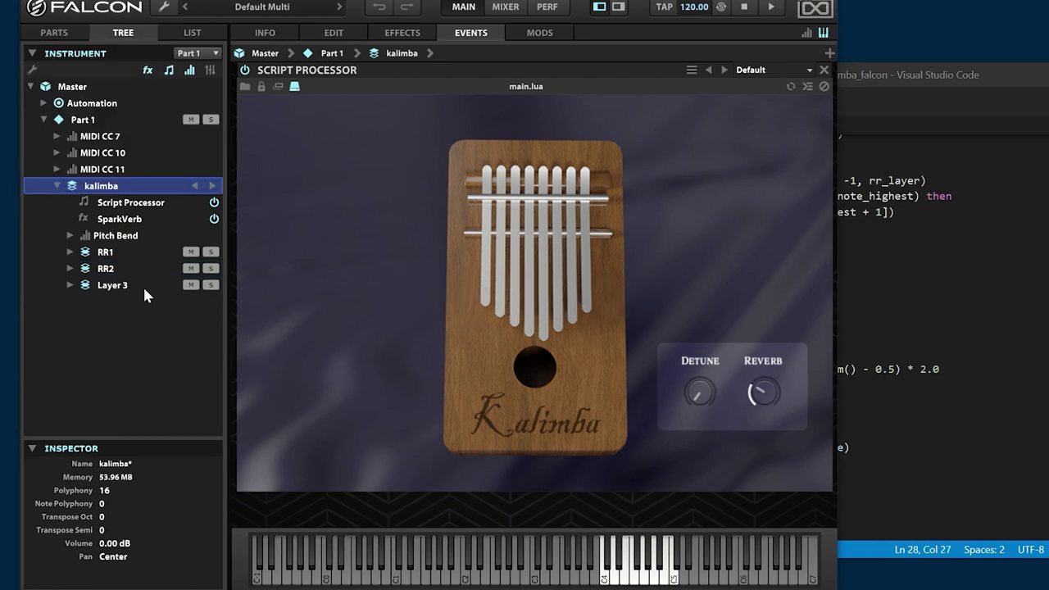
{"action": "left_click", "coordinate": [144, 286]}
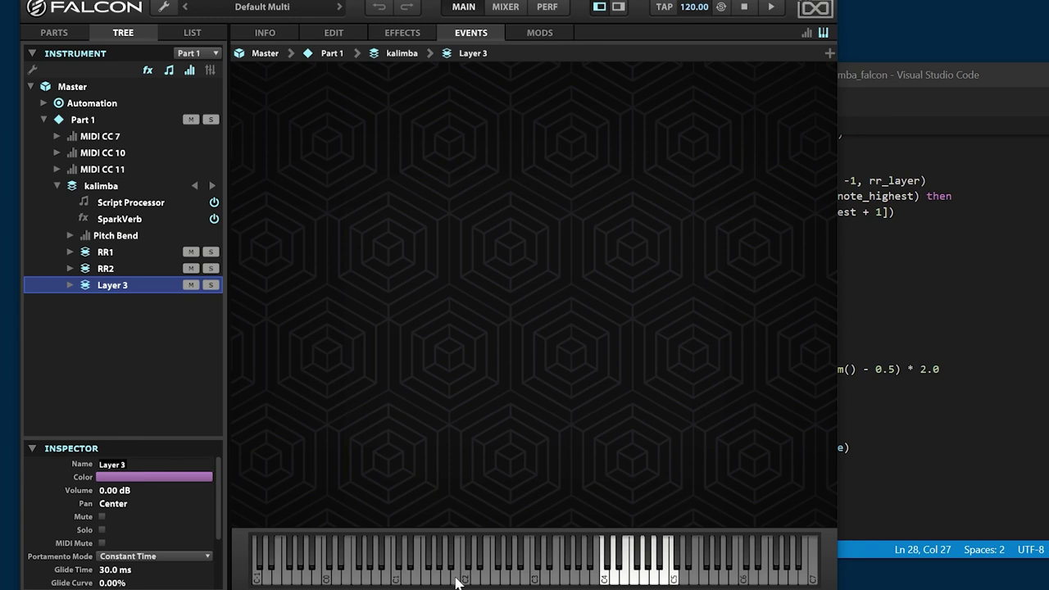
{"action": "type", "text": "Glissando"}
{"action": "key", "text": "Return"}
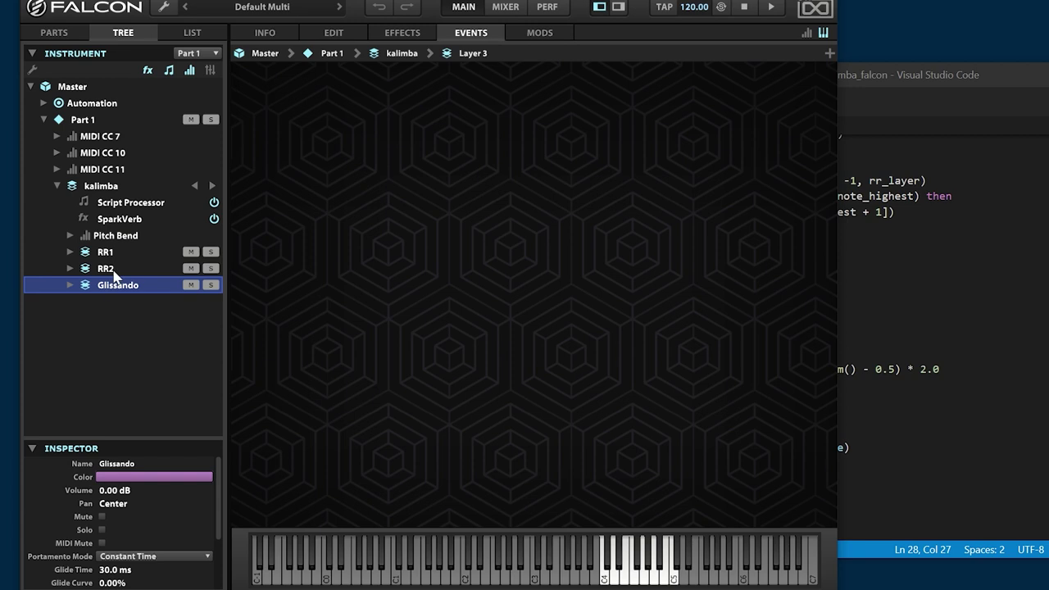
Step: Load the four g_ glissando samples into the Mapping, spread them across neighbouring keys, and select all four keygroups
{"action": "left_click", "coordinate": [333, 33]}
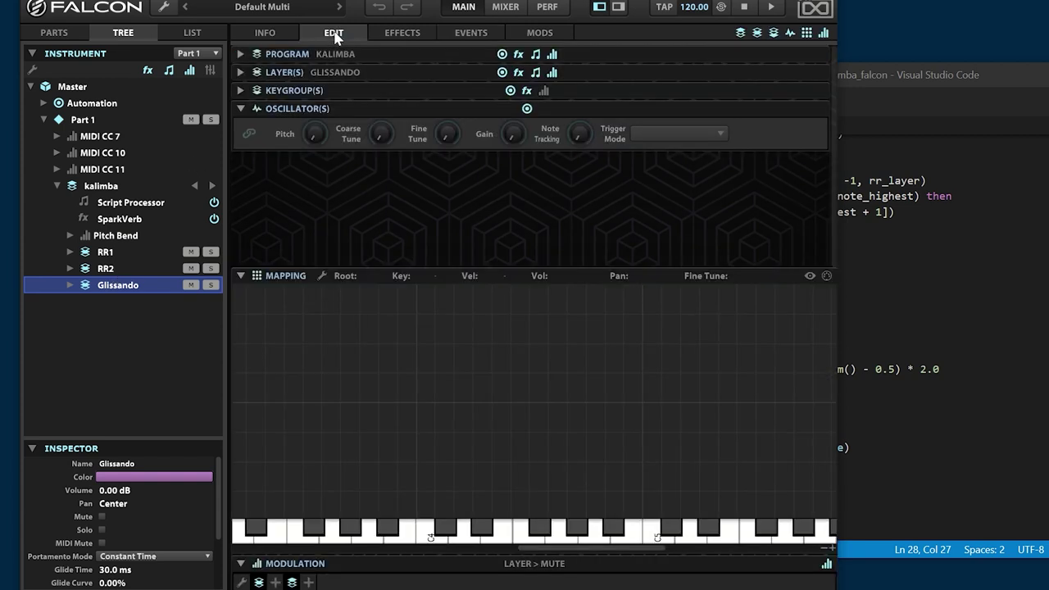
{"action": "left_click_drag", "start_coordinate": [340, 39], "coordinate": [501, 484]}
{"action": "left_click_drag", "start_coordinate": [349, 480], "coordinate": [662, 474]}
{"action": "left_click", "coordinate": [434, 462]}
{"action": "left_click", "coordinate": [496, 481], "text": "shift"}
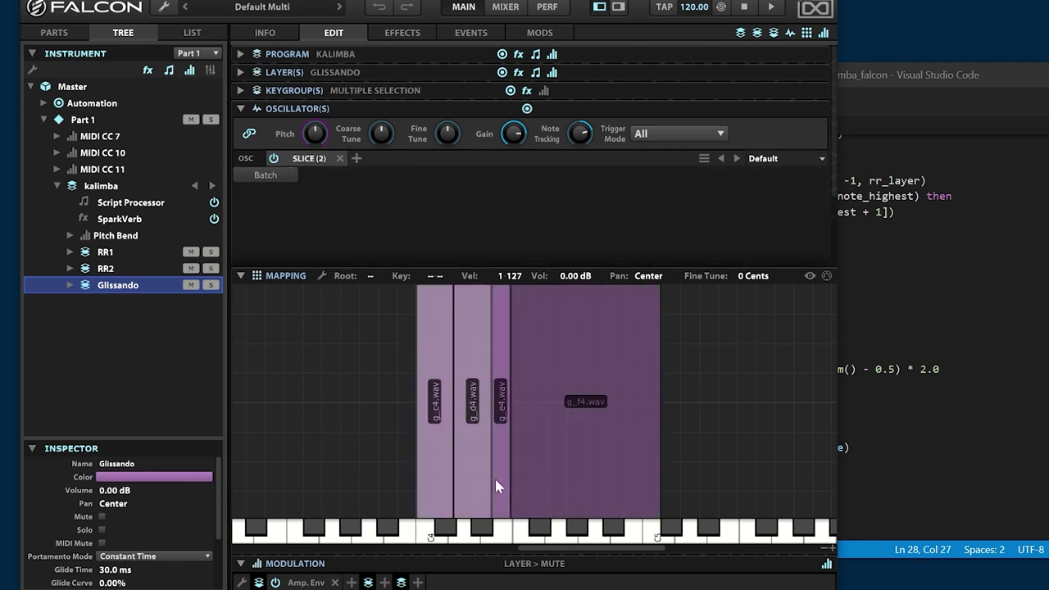
{"action": "left_click", "coordinate": [531, 490], "text": "shift"}
Step: Set all four samples' playback type to one shot, then return to the kalimba script interface
{"action": "left_click", "coordinate": [309, 158]}
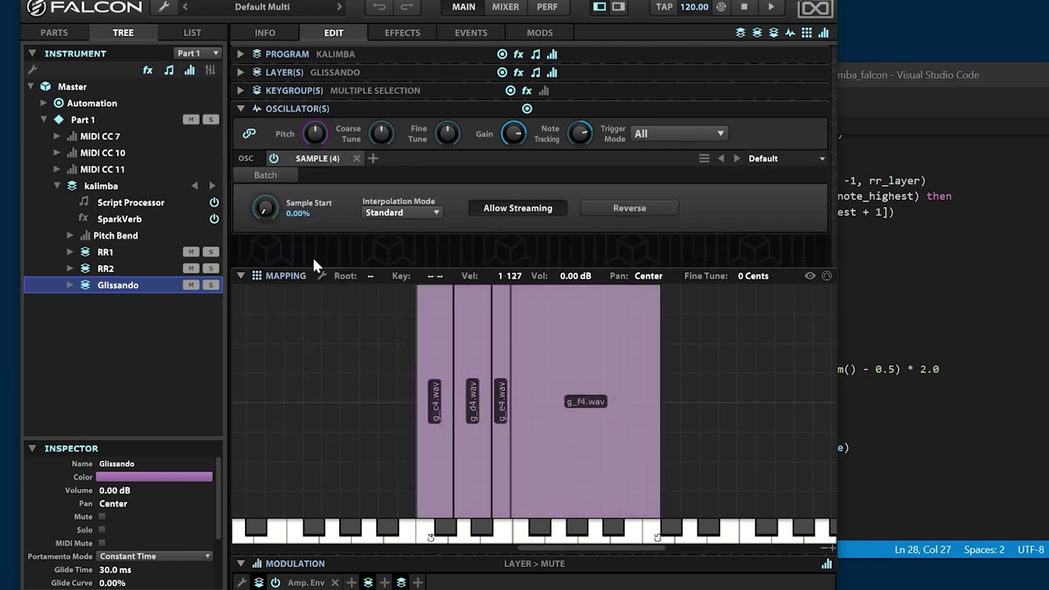
{"action": "left_click", "coordinate": [261, 179]}
{"action": "mouse_move", "coordinate": [302, 287]}
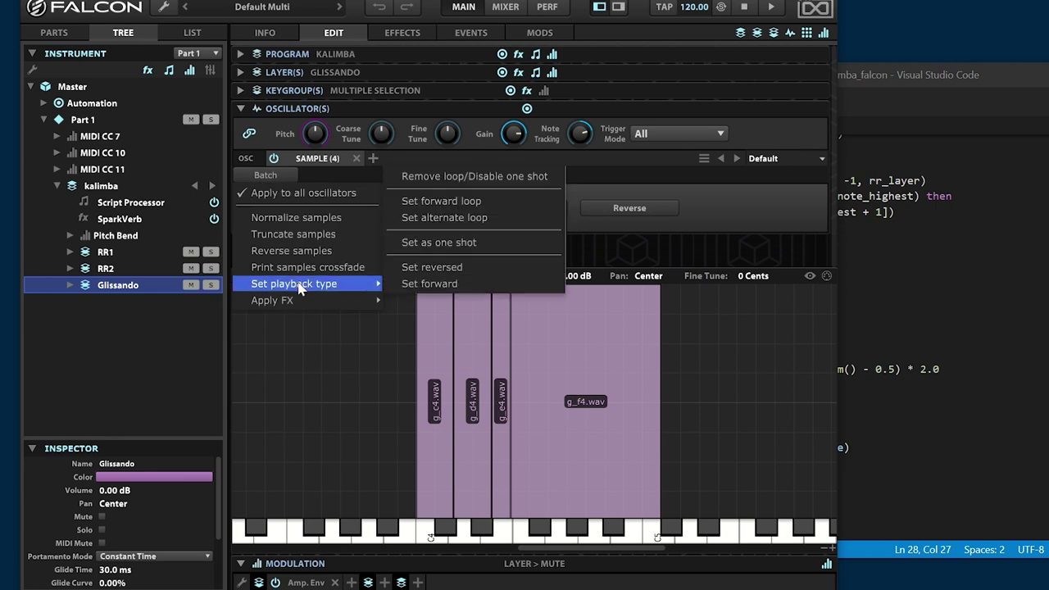
{"action": "left_click", "coordinate": [498, 249]}
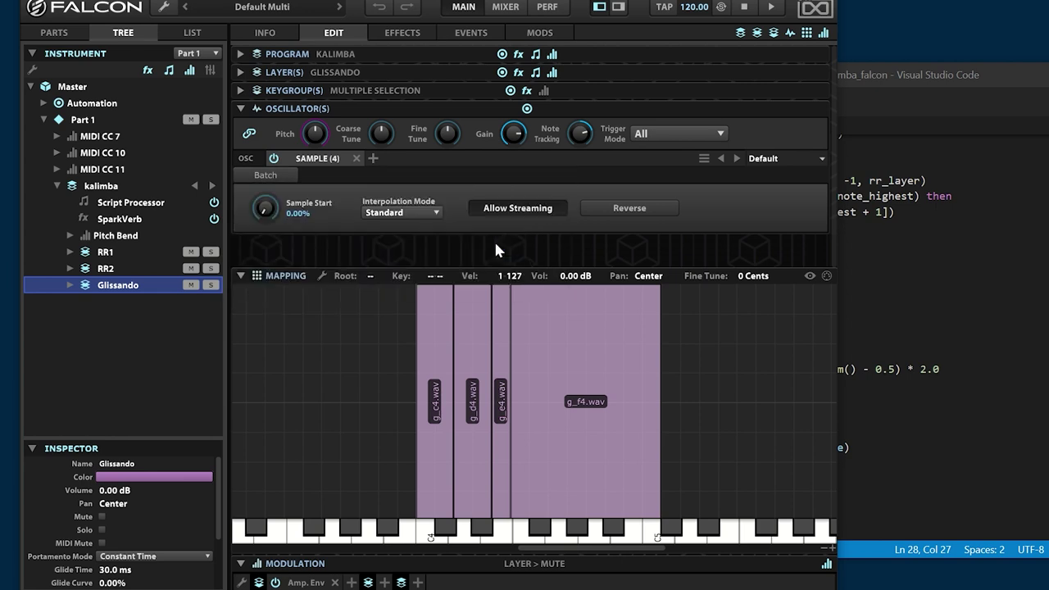
{"action": "left_click", "coordinate": [473, 33]}
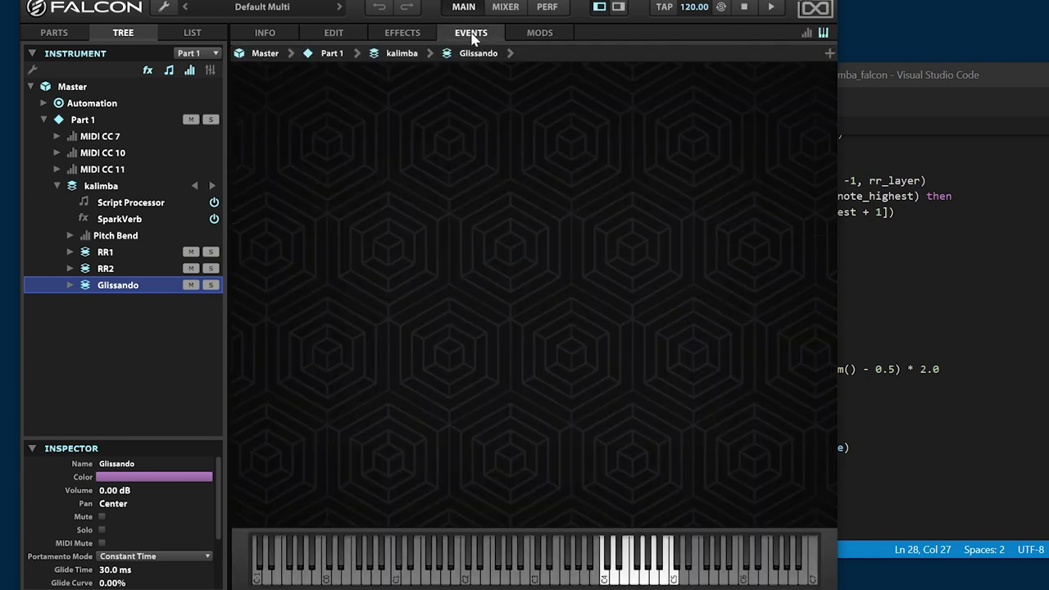
{"action": "left_click", "coordinate": [399, 56]}
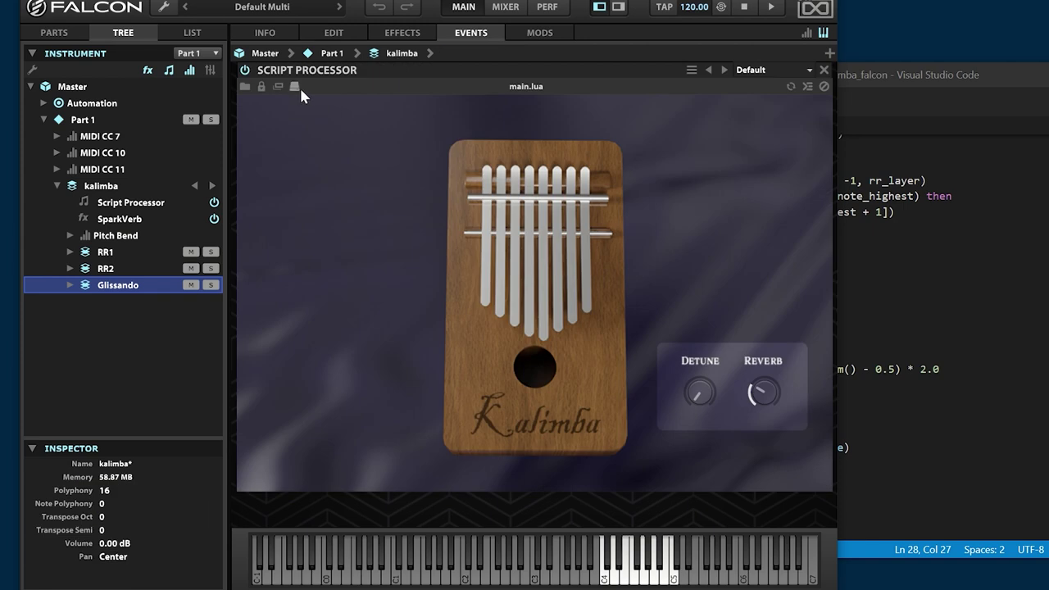
Step: Add a layer lookup using findLayer("Glissando") after the existing layer lookups
{"action": "left_click", "coordinate": [912, 240]}
{"action": "left_click", "coordinate": [820, 259]}
{"action": "key", "text": "Return"}
{"action": "type", "text": "local l"}
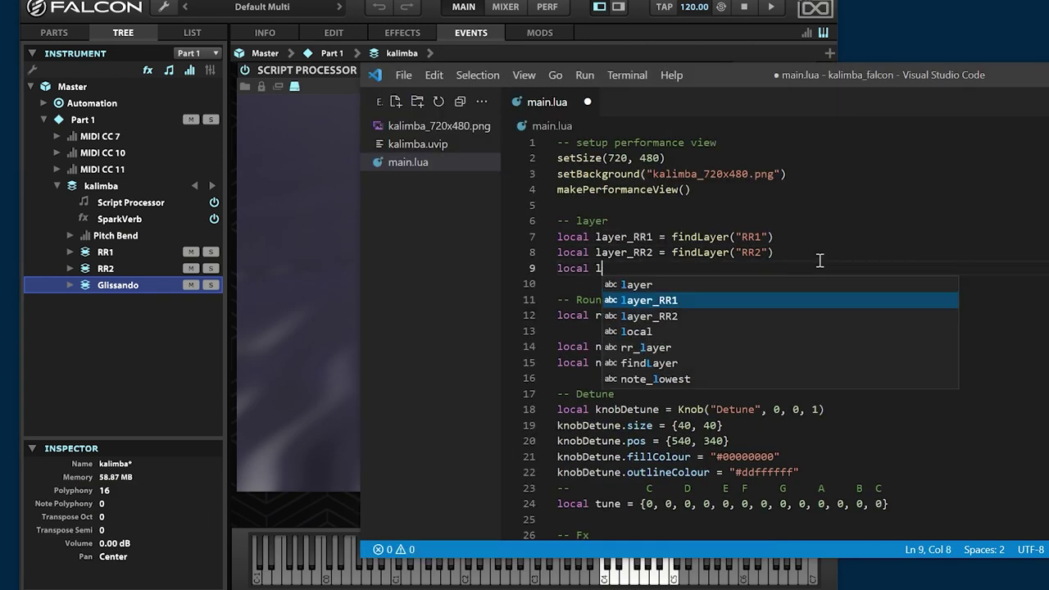
{"action": "type", "text": "ayer_Gll"}
{"action": "type", "text": "ssando = findLayer(\"Glissando\""}
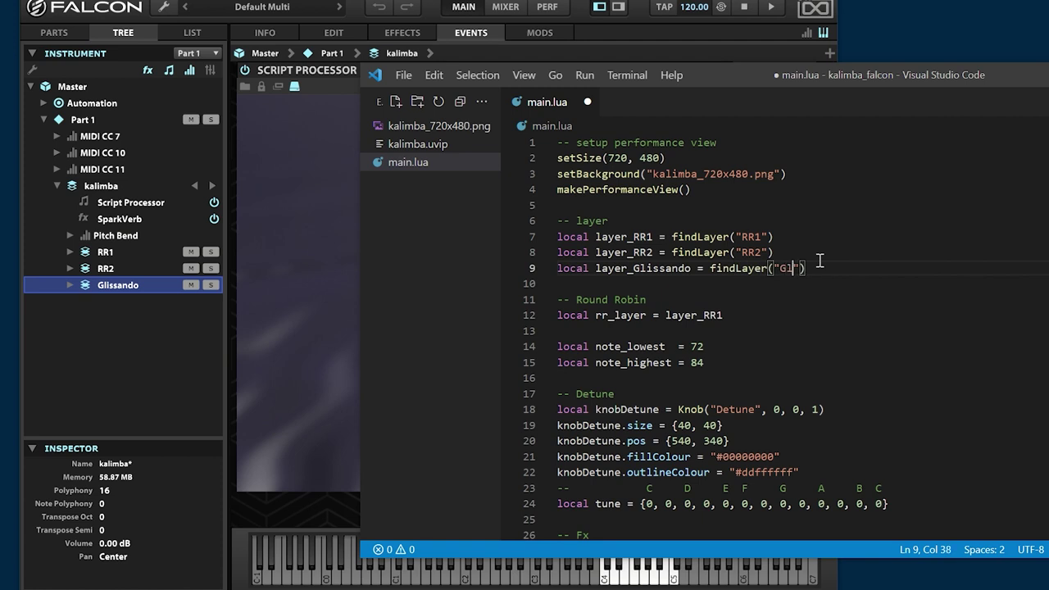
Step: Add a Key Switch section with ks_mode = 0, ks_key_normal = 48 and ks_key_gliss = 50
{"action": "key", "text": "Down"}
{"action": "key", "text": "Down"}
{"action": "key", "text": "Down"}
{"action": "key", "text": "Down"}
{"action": "key", "text": "Down"}
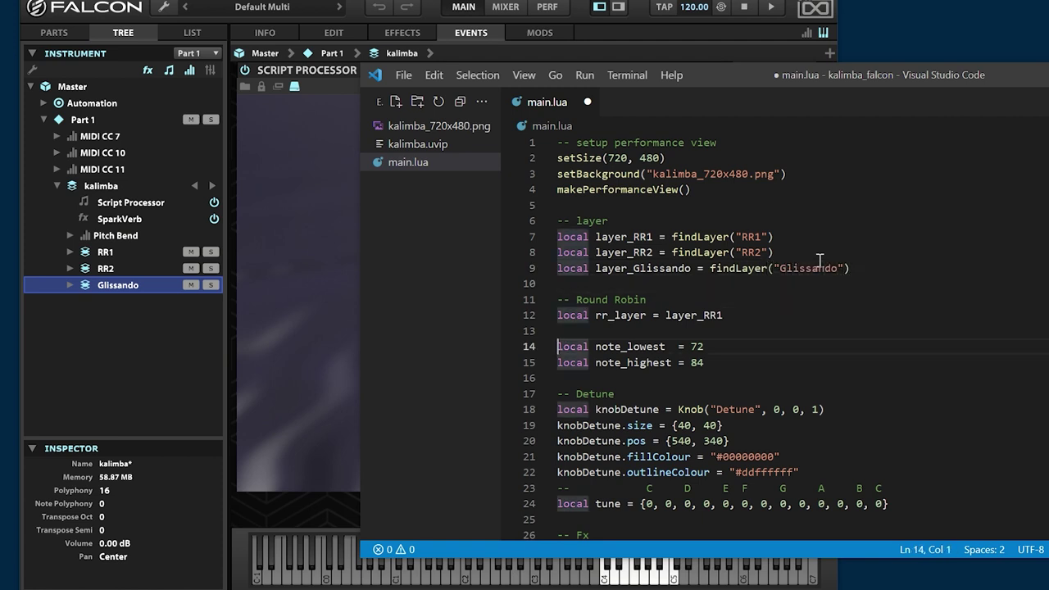
{"action": "key", "text": "Up"}
{"action": "key", "text": "Return"}
{"action": "key", "text": "Return"}
{"action": "key", "text": "Return"}
{"action": "key", "text": "Up"}
{"action": "key", "text": "Up"}
{"action": "type", "text": "-- key Switch"}
{"action": "key", "text": "ctrl+Left"}
{"action": "key", "text": "ctrl+Left"}
{"action": "key", "text": "Delete"}
{"action": "type", "text": "K"}
{"action": "key", "text": "Down"}
{"action": "type", "text": "local ks_mode = 0"}
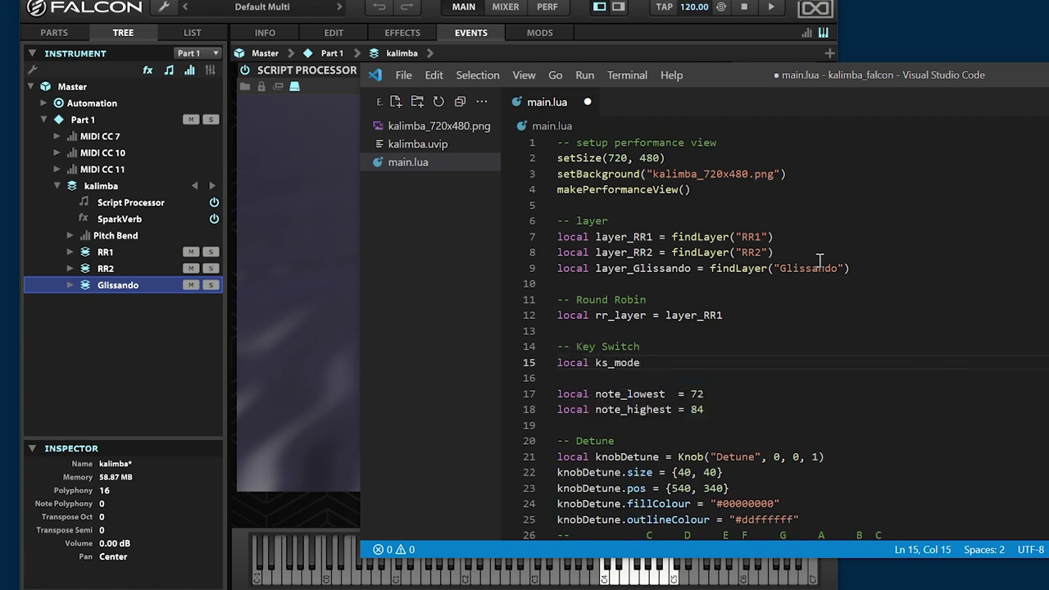
{"action": "key", "text": "Return"}
{"action": "type", "text": "local ks_key_normal = 48"}
{"action": "key", "text": "Return"}
{"action": "type", "text": "local ks_key"}
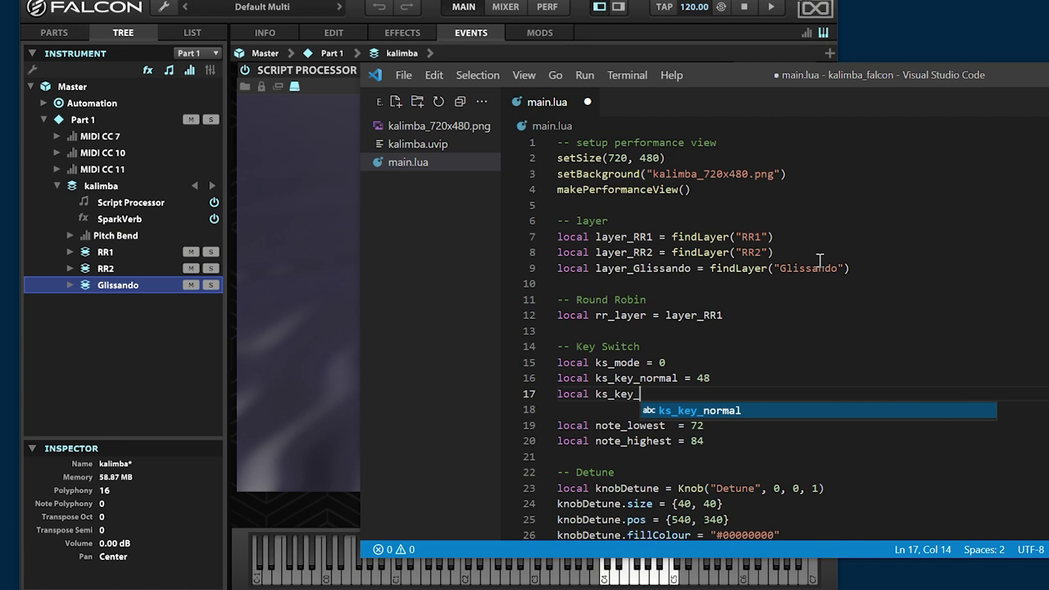
{"action": "type", "text": "_gliss  = 50"}
Step: Colour both the normal and glissando key-switch keys #88FF0000 with setKeyColour
{"action": "key", "text": "Return"}
{"action": "type", "text": "setKeyColour(ks_key_normal, \"#88FF0000"}
{"action": "key", "text": "ctrl+l"}
{"action": "key", "text": "ctrl+c"}
{"action": "key", "text": "Right"}
{"action": "key", "text": "ctrl+v"}
{"action": "key", "text": "Up"}
{"action": "key", "text": "ctrl+Right"}
{"action": "key", "text": "ctrl+Right"}
{"action": "key", "text": "ctrl+shift+Left"}
{"action": "type", "text": "ks_key_gliss"}
{"action": "key", "text": "Down"}
{"action": "scroll", "coordinate": [824, 264], "scroll_direction": "down", "scroll_amount": 6}
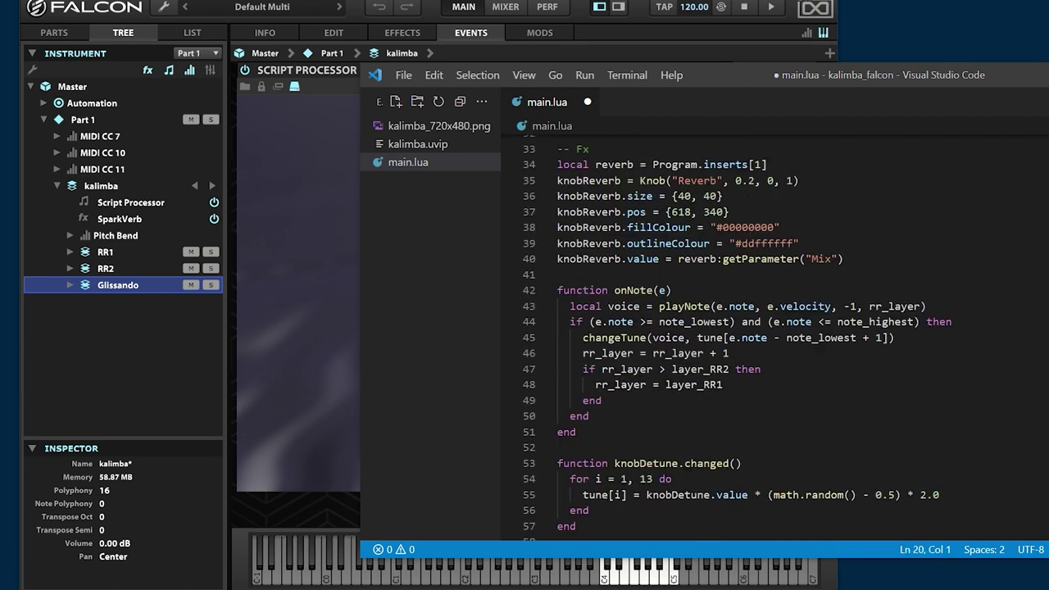
Step: At the top of onNote, add an if for notes from ks_key_normal to ks_key_gliss setting ks_mode = e.note - ks_key_normal
{"action": "left_click", "coordinate": [746, 293]}
{"action": "key", "text": "Return"}
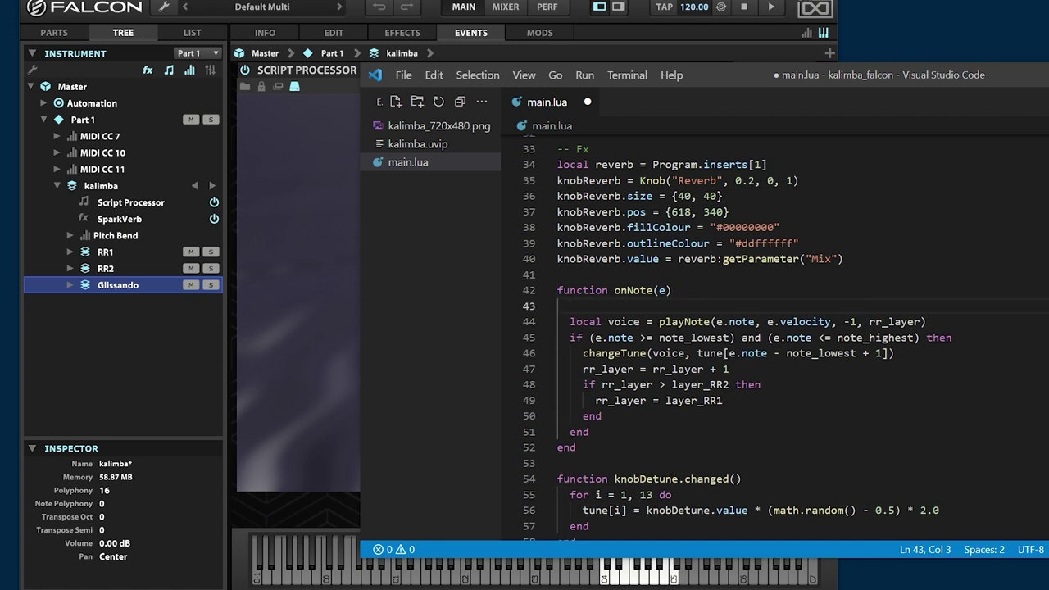
{"action": "type", "text": "if (e.note >= ks_key_normal) and (e.note <= ks_key_gliss) then"}
{"action": "key", "text": "Return"}
{"action": "type", "text": "-- key switch"}
{"action": "key", "text": "Return"}
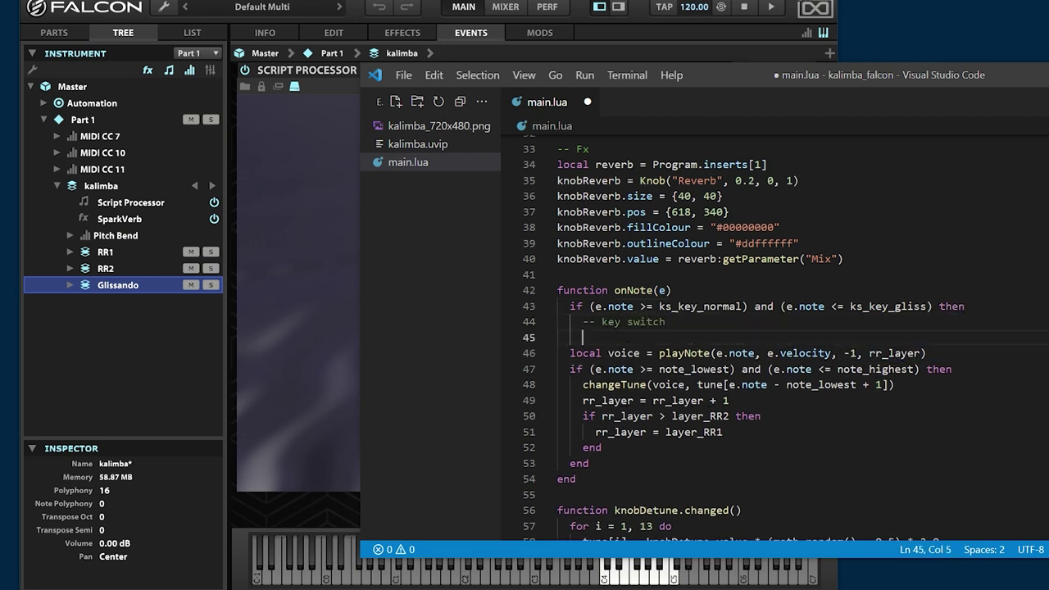
{"action": "type", "text": "ks_mode = e.note - ks_key_normal"}
Step: Add an 'elseif ks_mode == 0' normal-mode branch and indent the existing round-robin code under it
{"action": "key", "text": "Return"}
{"action": "type", "text": "elseif ks_mode == 0 then"}
{"action": "key", "text": "Return"}
{"action": "type", "text": "-- normal mode"}
{"action": "left_click", "coordinate": [558, 385]}
{"action": "key", "text": "Tab"}
{"action": "key", "text": "Down"}
{"action": "key", "text": "Tab"}
{"action": "key", "text": "Down"}
{"action": "key", "text": "Tab"}
{"action": "key", "text": "Down"}
{"action": "key", "text": "Tab"}
{"action": "key", "text": "Down"}
{"action": "key", "text": "Tab"}
{"action": "key", "text": "Down"}
{"action": "key", "text": "Tab"}
{"action": "key", "text": "Down"}
{"action": "key", "text": "Tab"}
{"action": "key", "text": "Home"}
{"action": "key", "text": "Tab"}
{"action": "key", "text": "Down"}
{"action": "key", "text": "Home"}
{"action": "key", "text": "Tab"}
Step: Add an else glissando branch calling playnote(e.note, e.velocity, -1, layer_Glissando), closed with end
{"action": "key", "text": "End"}
{"action": "key", "text": "Return"}
{"action": "type", "text": "else"}
{"action": "key", "text": "Return"}
{"action": "type", "text": "-- glissando mode"}
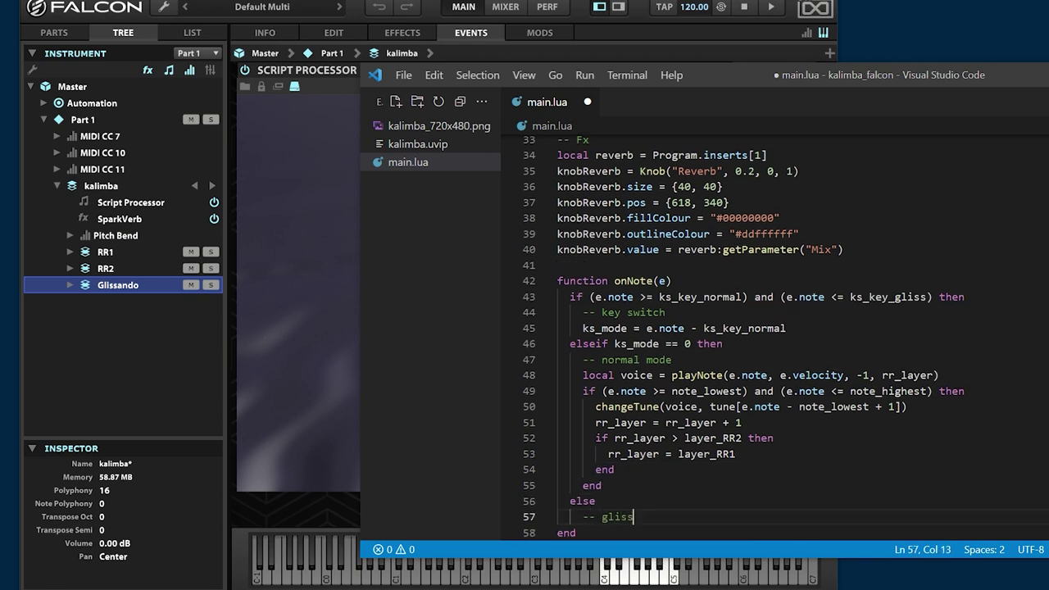
{"action": "key", "text": "Return"}
{"action": "type", "text": "playnote(e.note, e.veloci"}
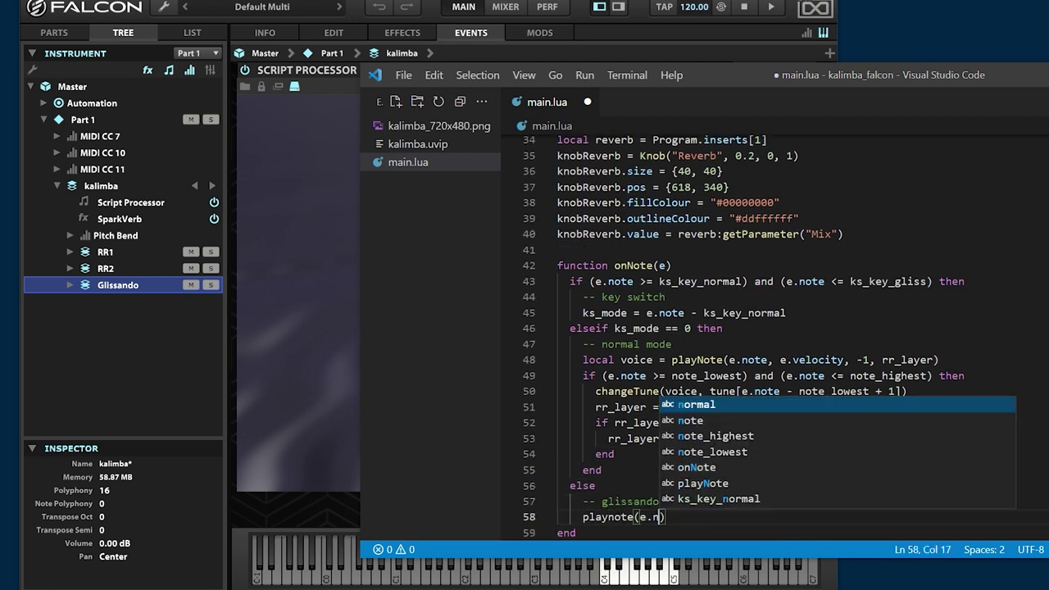
{"action": "type", "text": "ty, -1"}
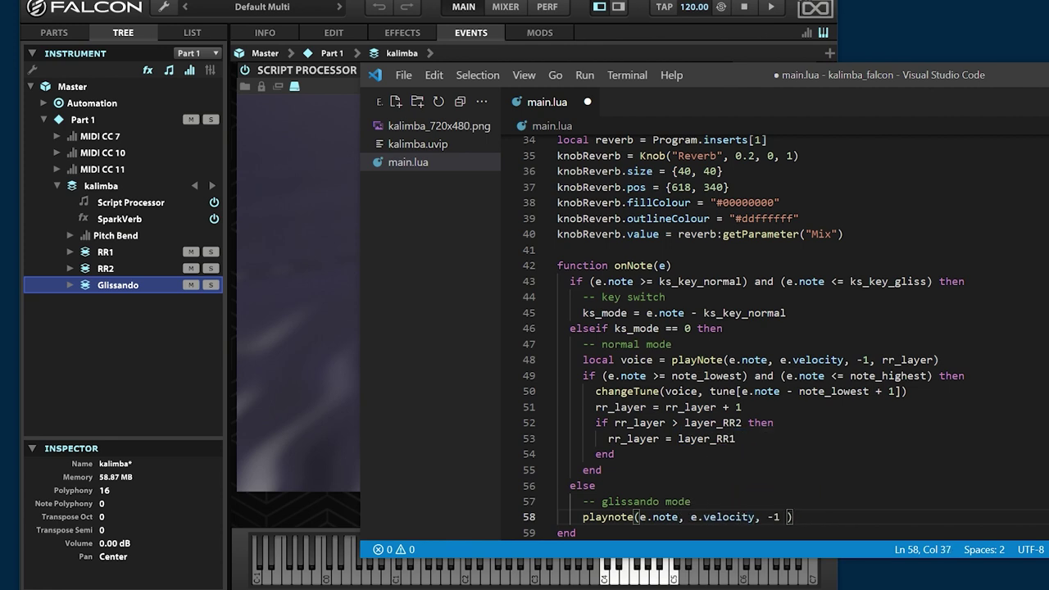
{"action": "key", "text": "BackSpace"}
{"action": "type", "text": ", layer_Glissando"}
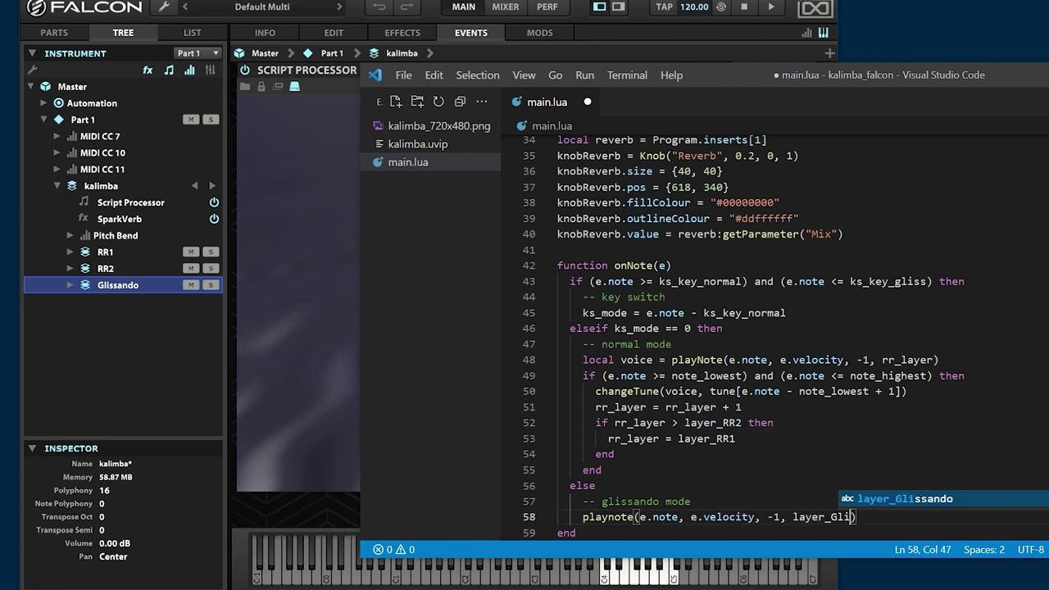
{"action": "type", "text": ")"}
{"action": "key", "text": "Return"}
{"action": "type", "text": "end"}
{"action": "key", "text": "Return"}
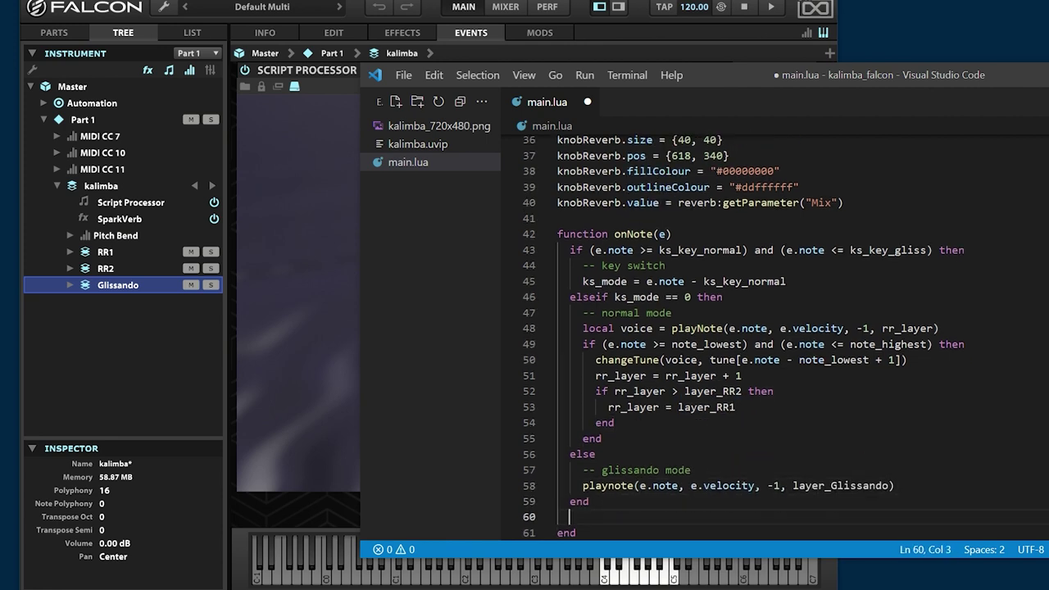
{"action": "key", "text": "BackSpace"}
{"action": "key", "text": "BackSpace"}
{"action": "left_click_drag", "start_coordinate": [1006, 70], "coordinate": [1005, 16]}
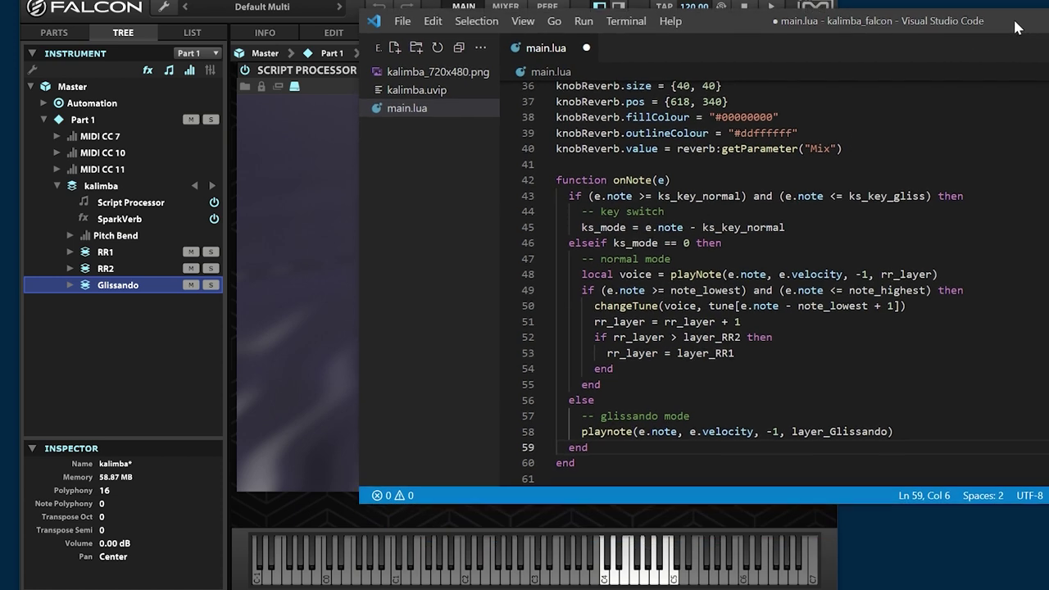
Step: Save main.lua with Ctrl+S so Falcon reloads it, then bring Falcon forward to check the red key-switch keys
{"action": "key", "text": "ctrl+s"}
{"action": "scroll", "coordinate": [993, 394], "scroll_direction": "down", "scroll_amount": 1}
{"action": "left_click", "coordinate": [614, 383]}
{"action": "left_click", "coordinate": [287, 191]}
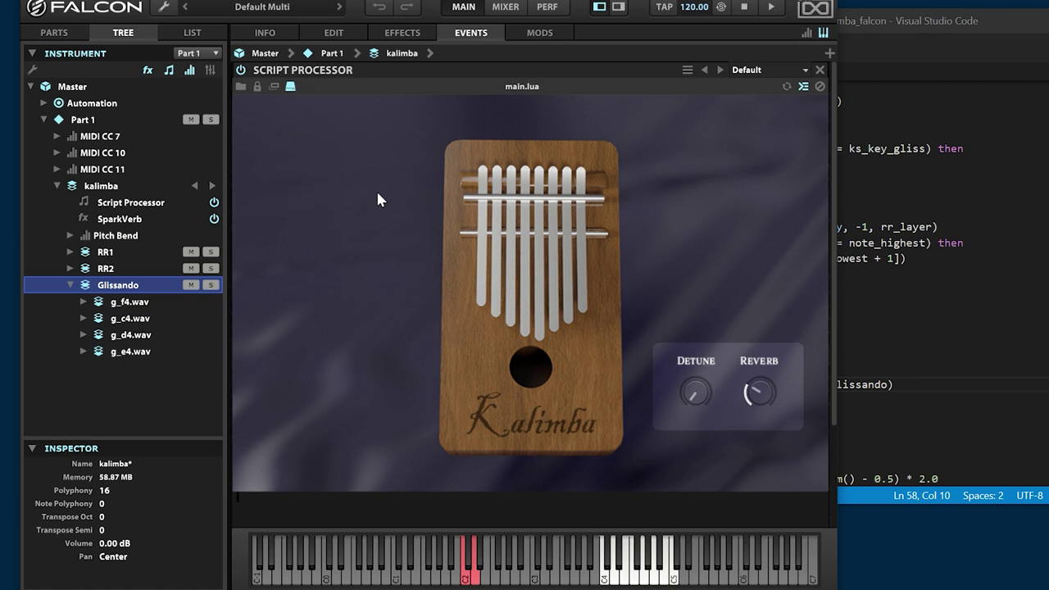